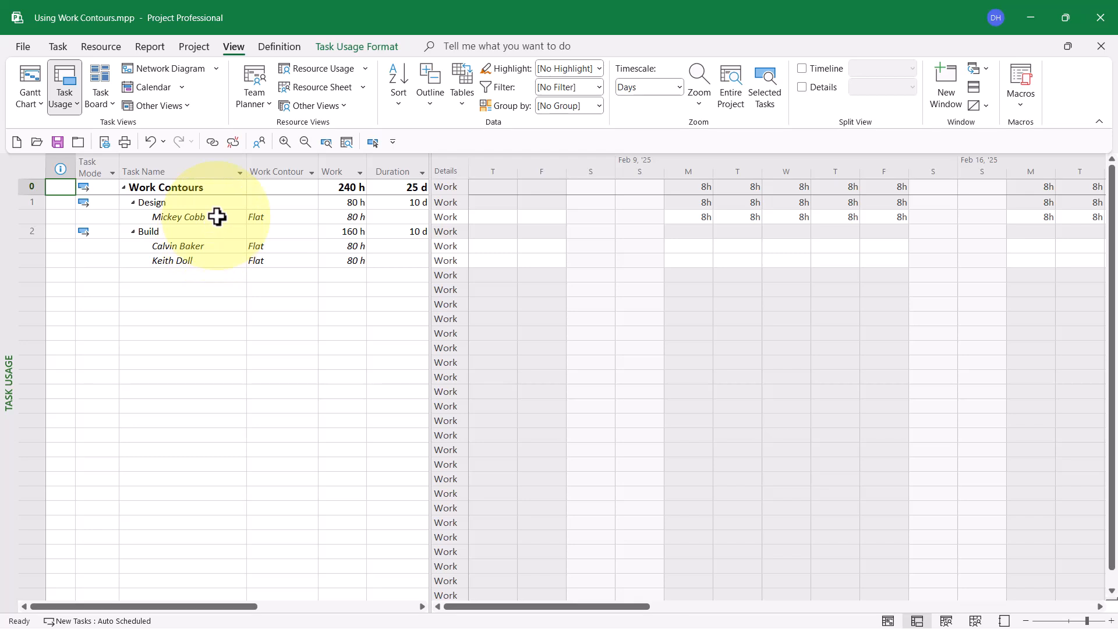
# Step: Check the available work contour choices in the assignment information of the Design task's resource assignment, leaving it on Flat
pyautogui.click(218, 217)
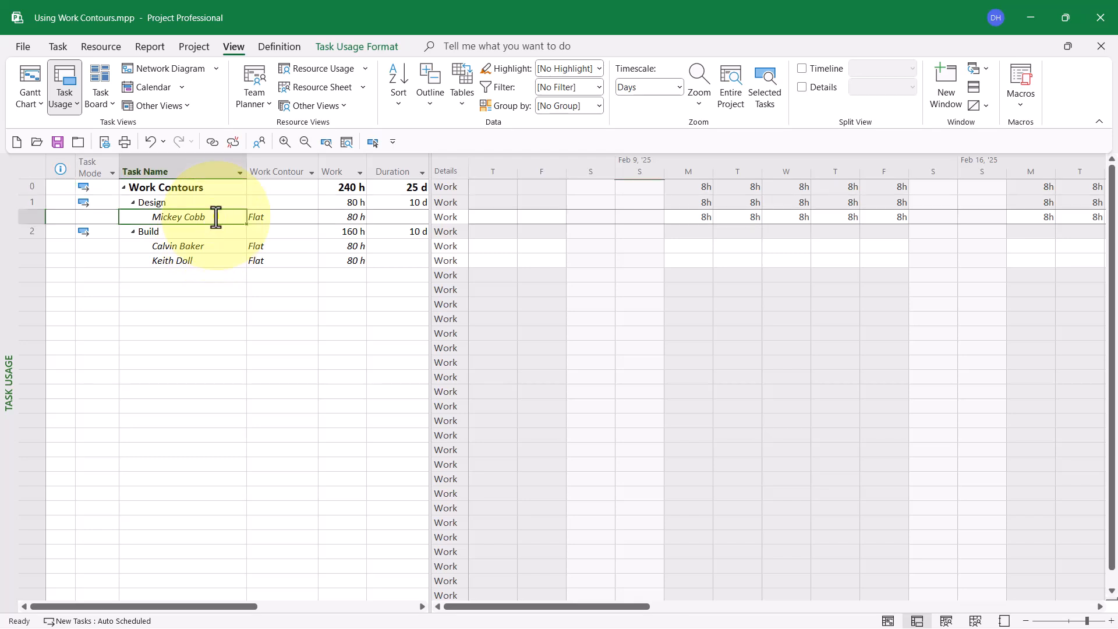
pyautogui.doubleClick(216, 217)
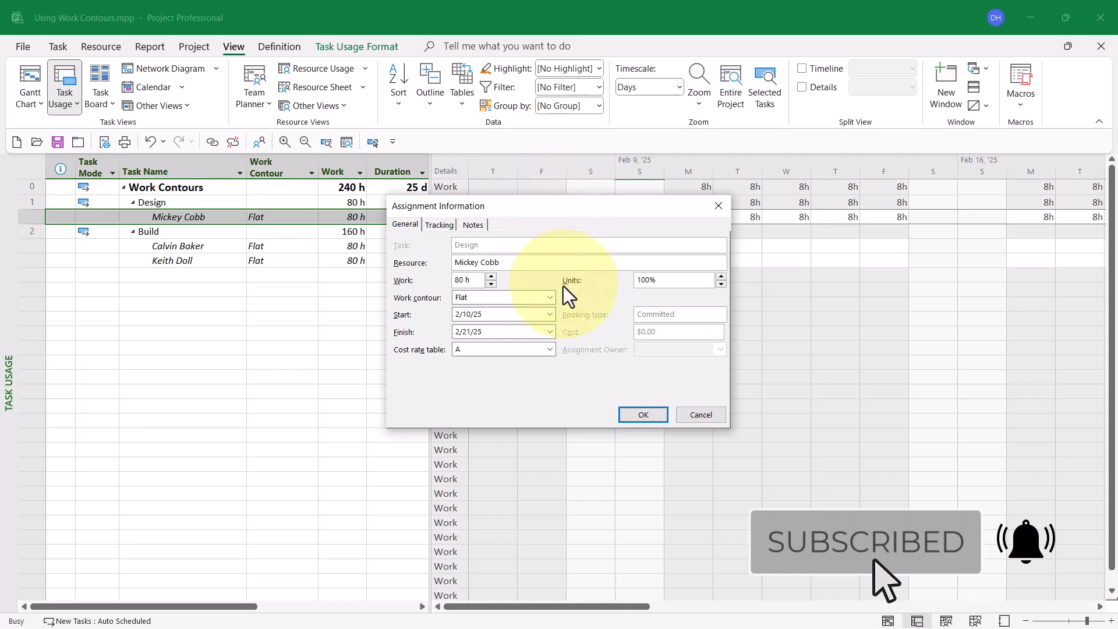
pyautogui.click(551, 298)
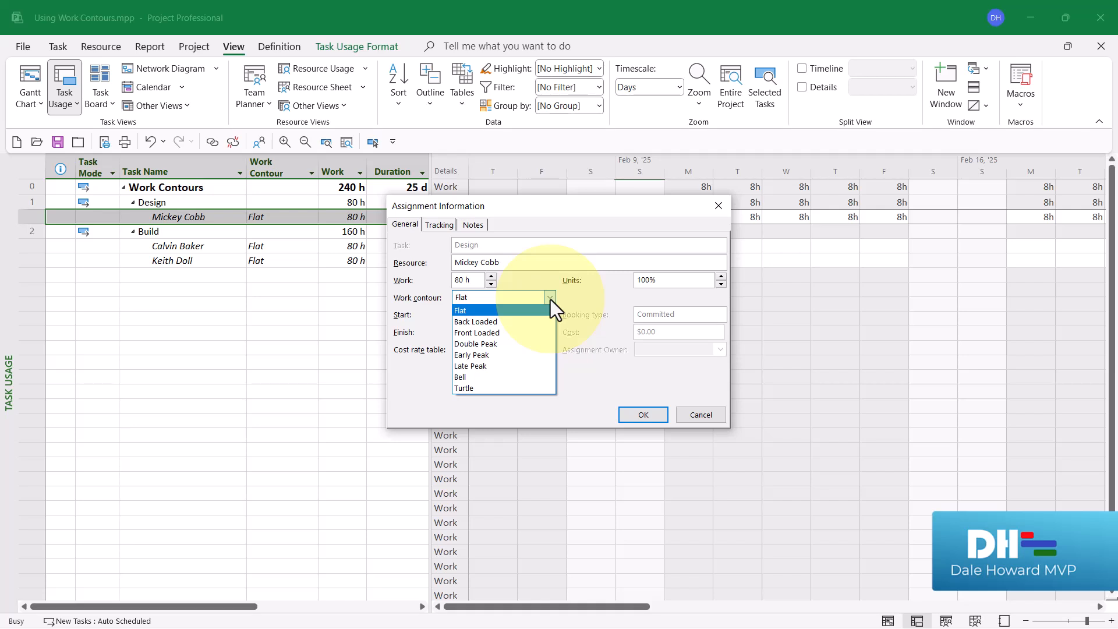
pyautogui.click(550, 299)
pyautogui.press('Return')
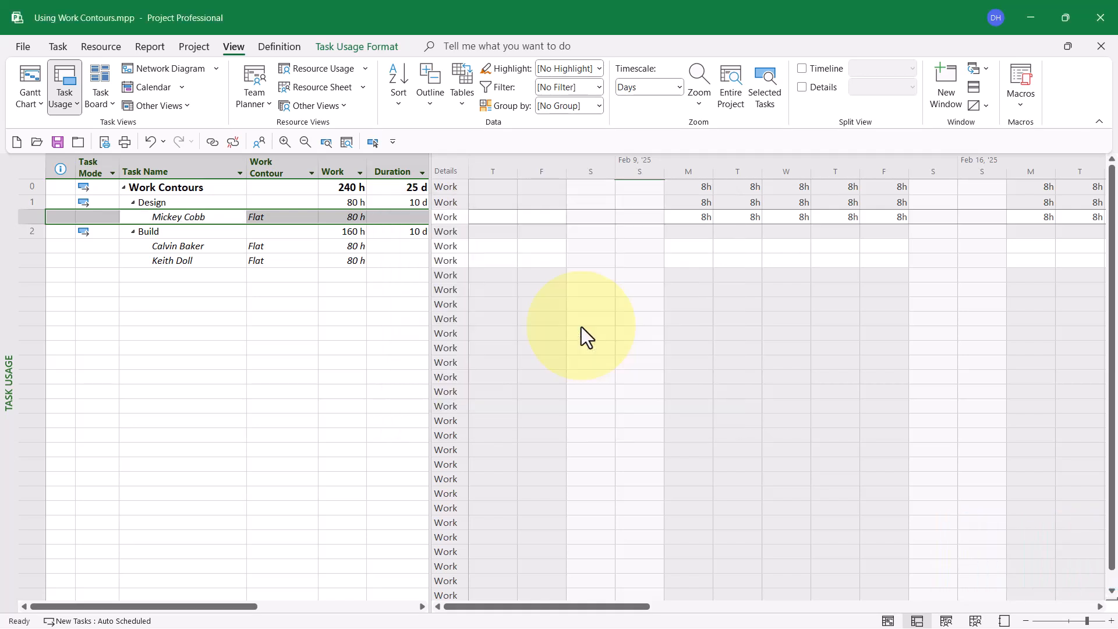
# Step: Switch to the Resource Usage view and check the work contour choices in the Design assignment's information there
pyautogui.click(323, 67)
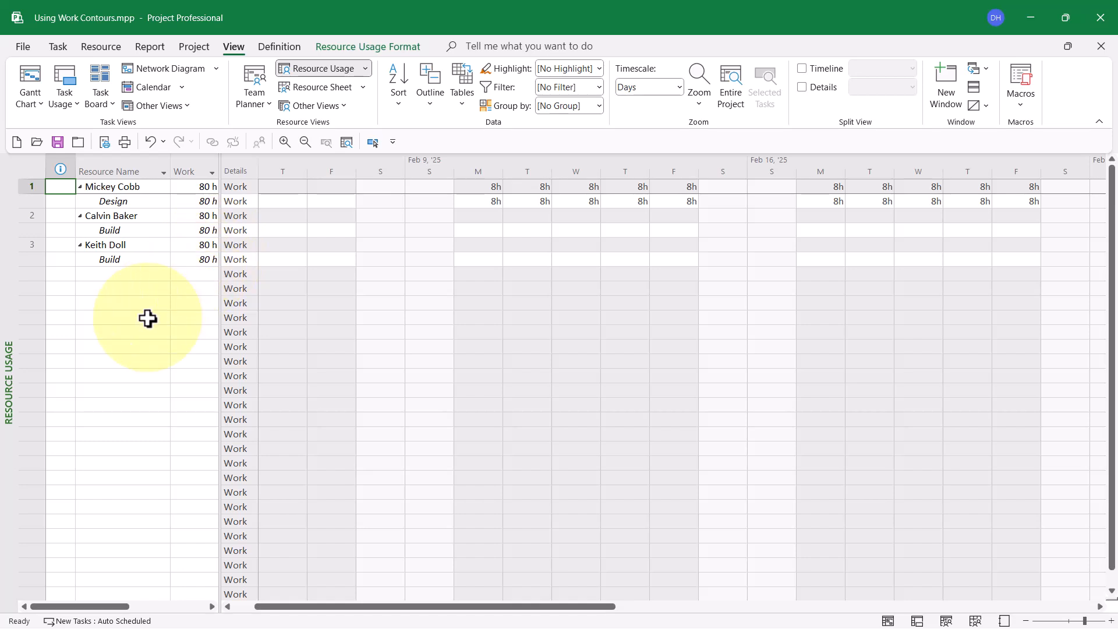
pyautogui.doubleClick(137, 203)
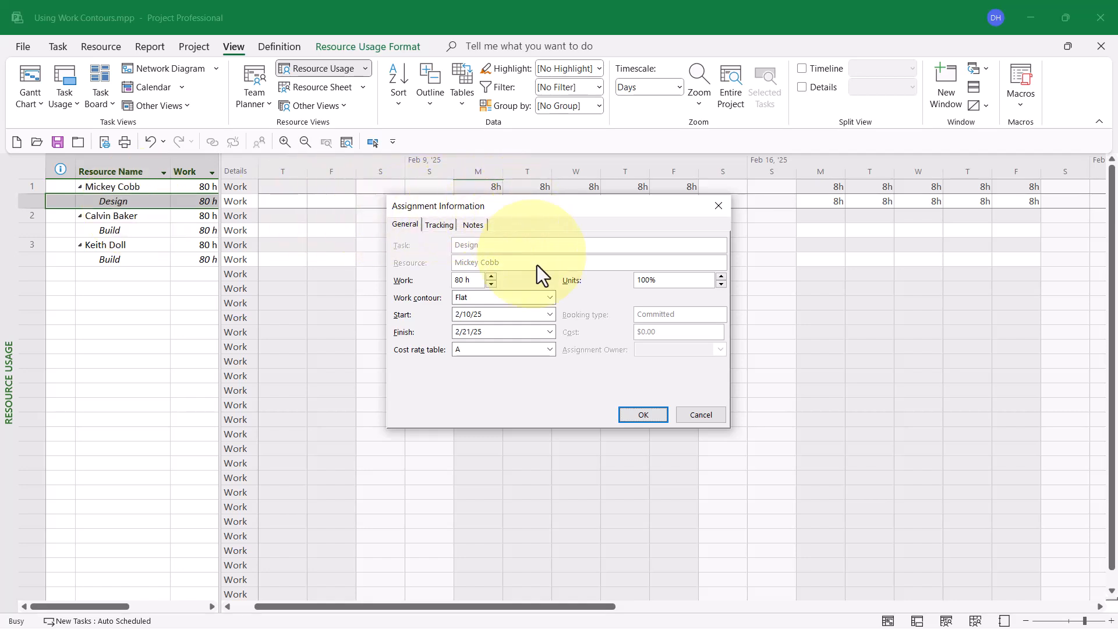
pyautogui.click(551, 299)
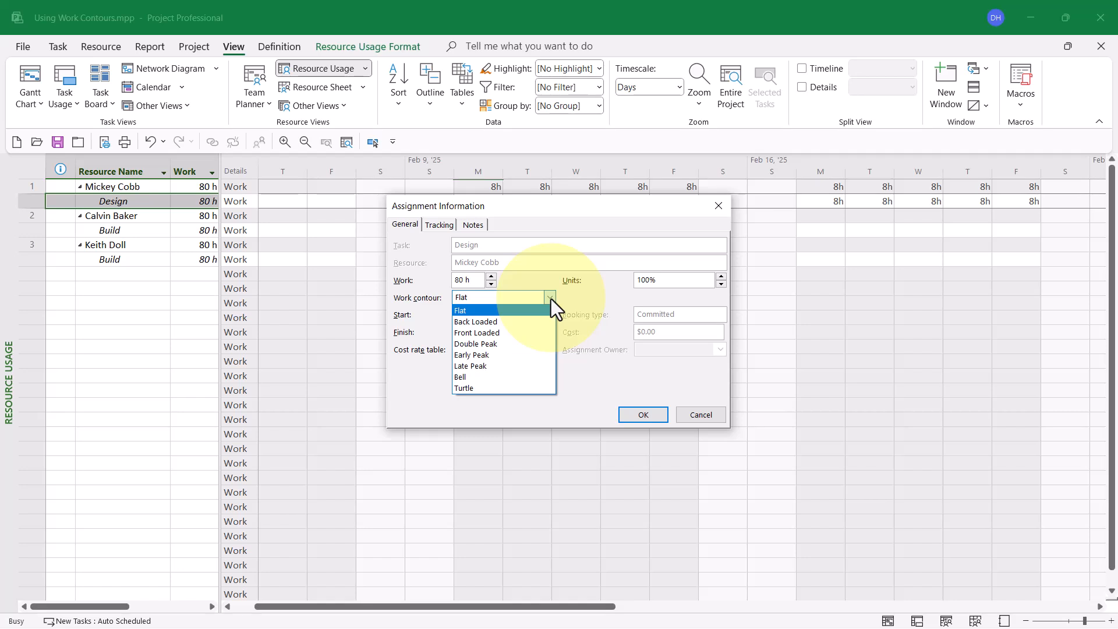
pyautogui.click(551, 298)
pyautogui.press('Return')
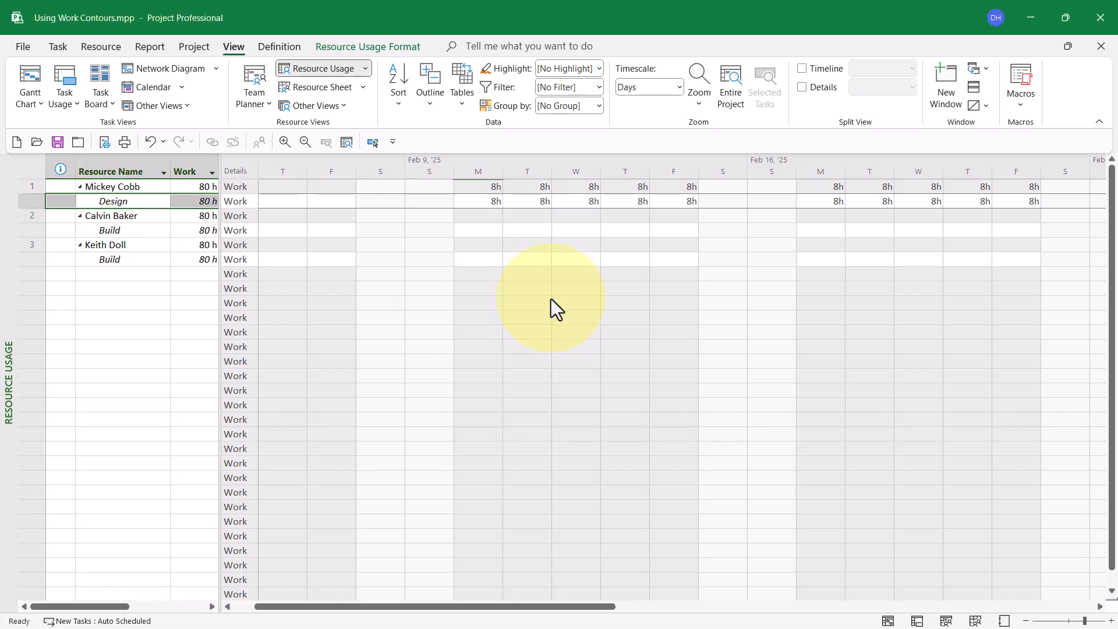
# Step: Return to the Task Usage view and review the Design assignment's contour, work, task duration and first day of timephased work
pyautogui.click(68, 75)
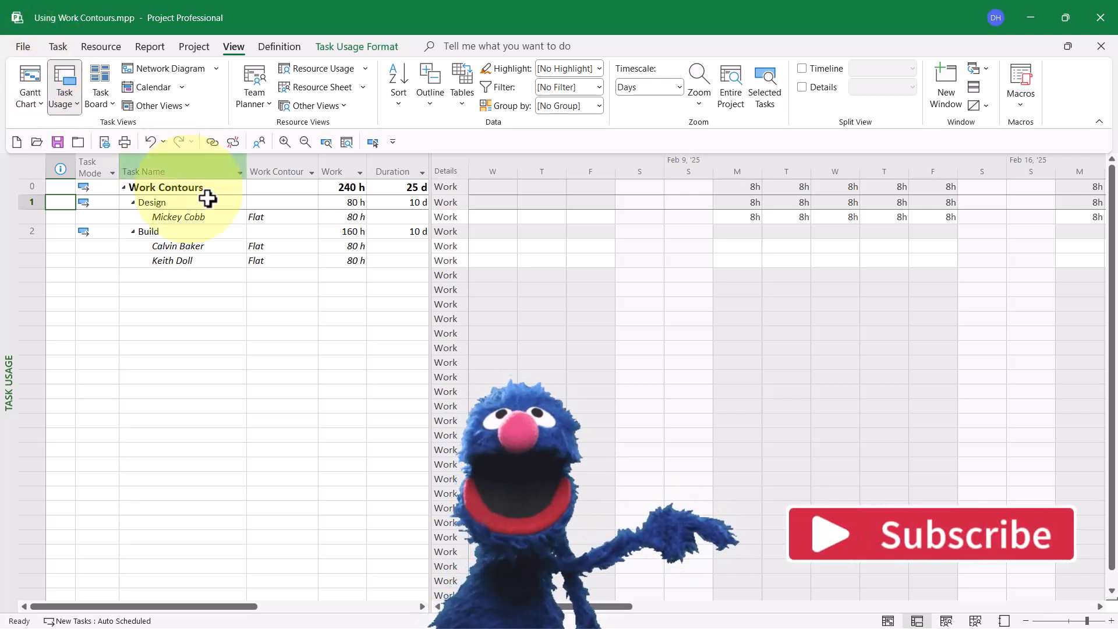
pyautogui.click(292, 217)
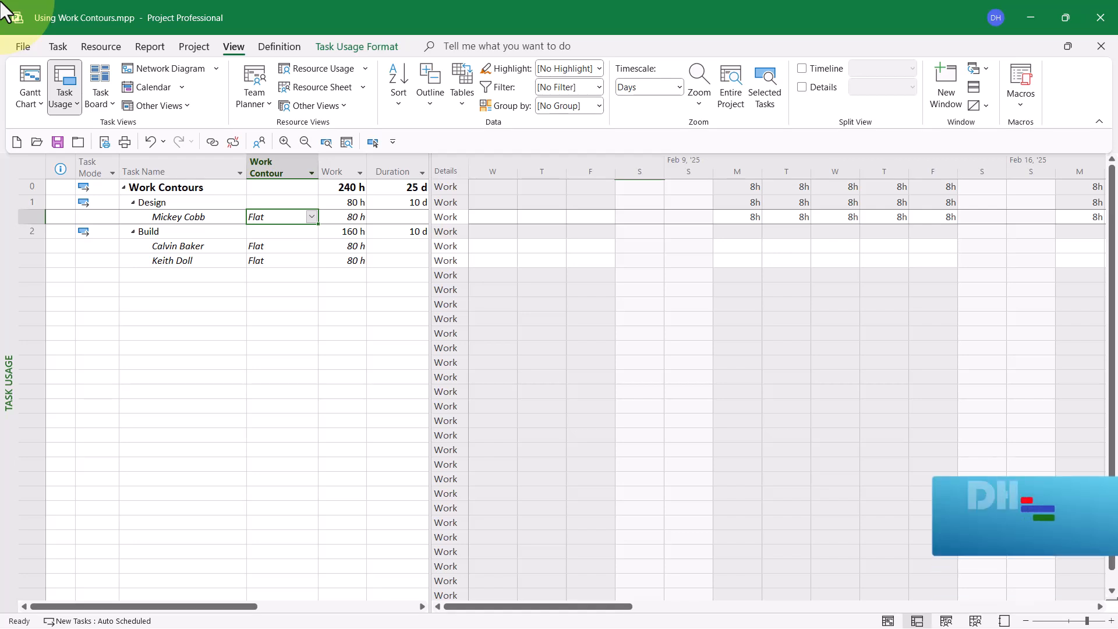
pyautogui.click(348, 219)
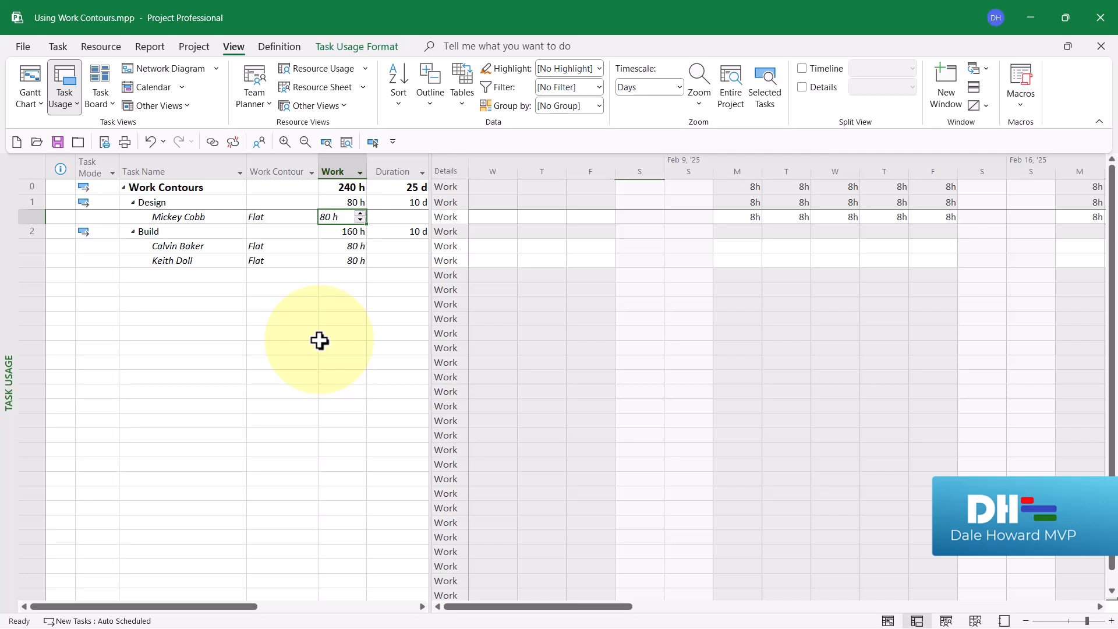
pyautogui.click(404, 201)
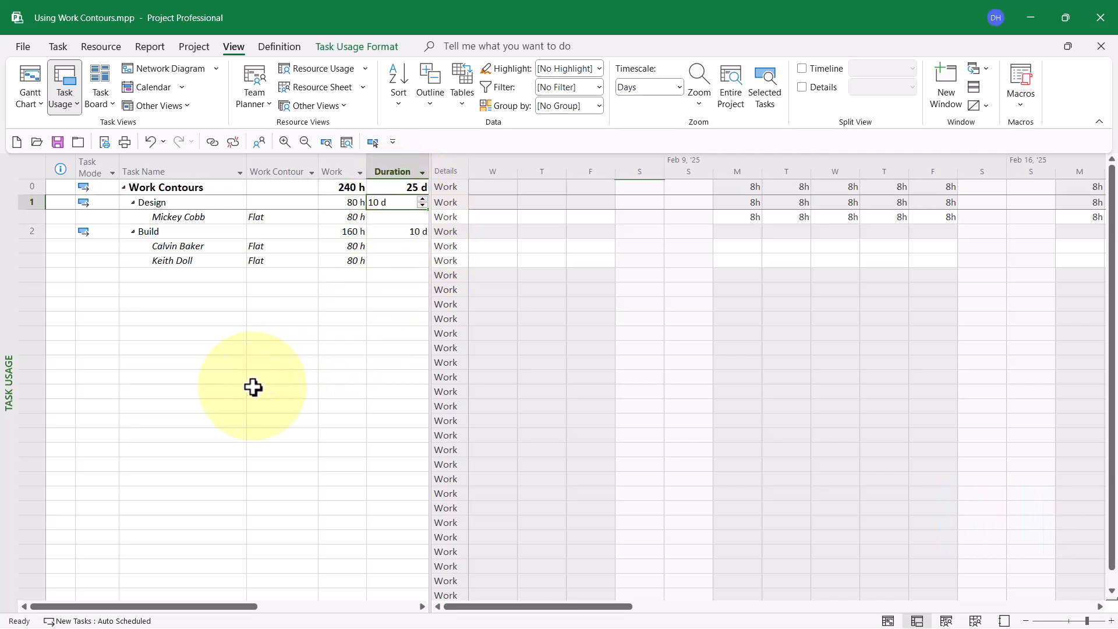
pyautogui.click(736, 219)
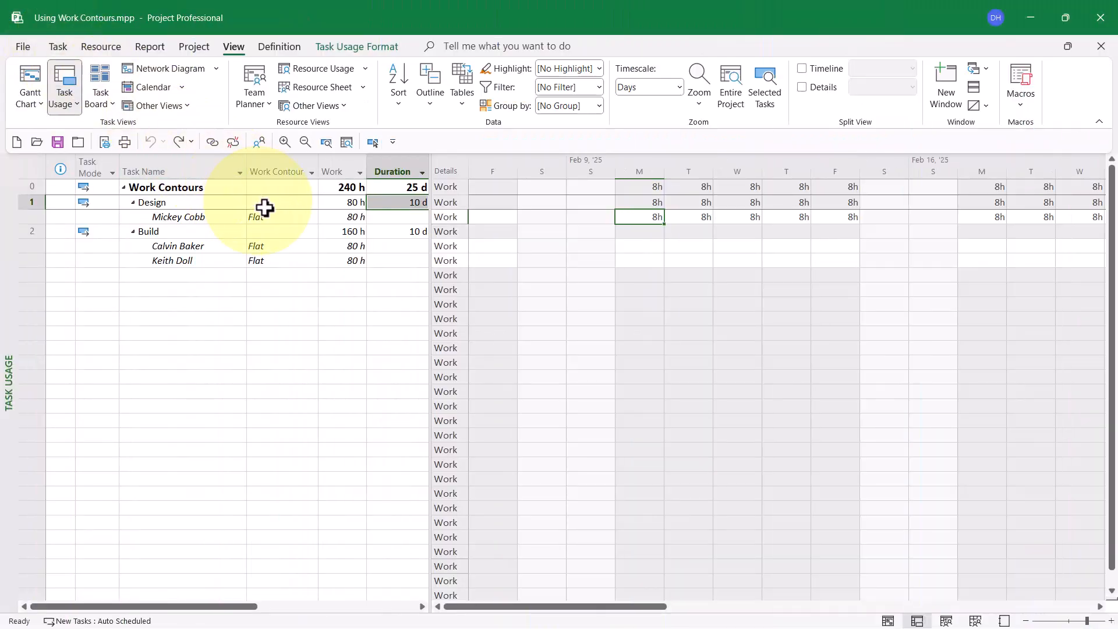
# Step: Set the work contour of the resource assignment under Design to Back Loaded
pyautogui.click(277, 220)
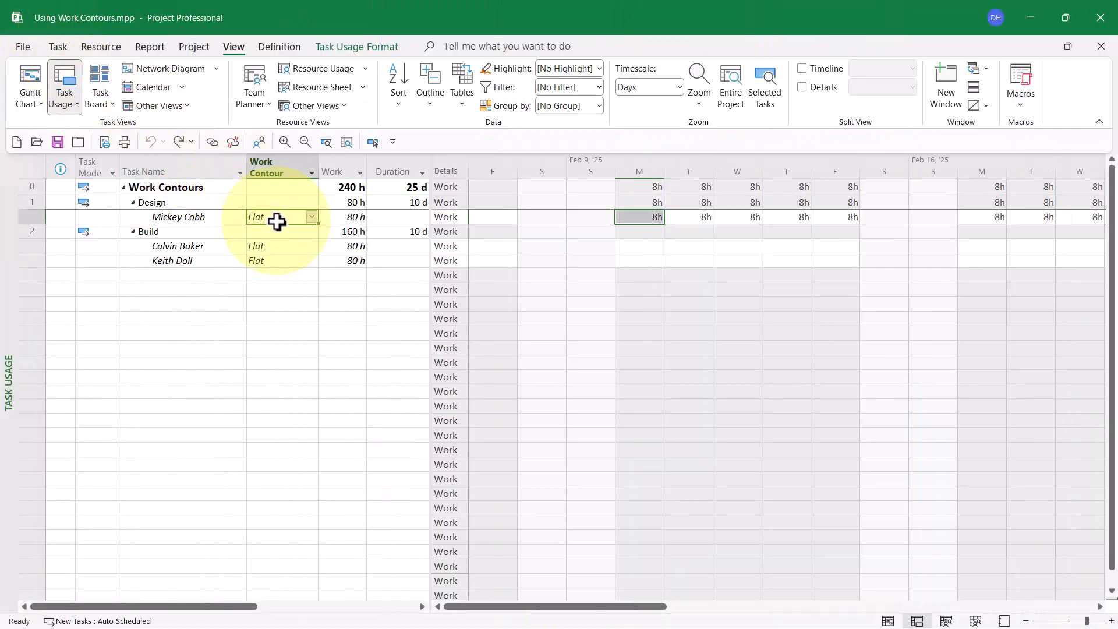
pyautogui.click(310, 218)
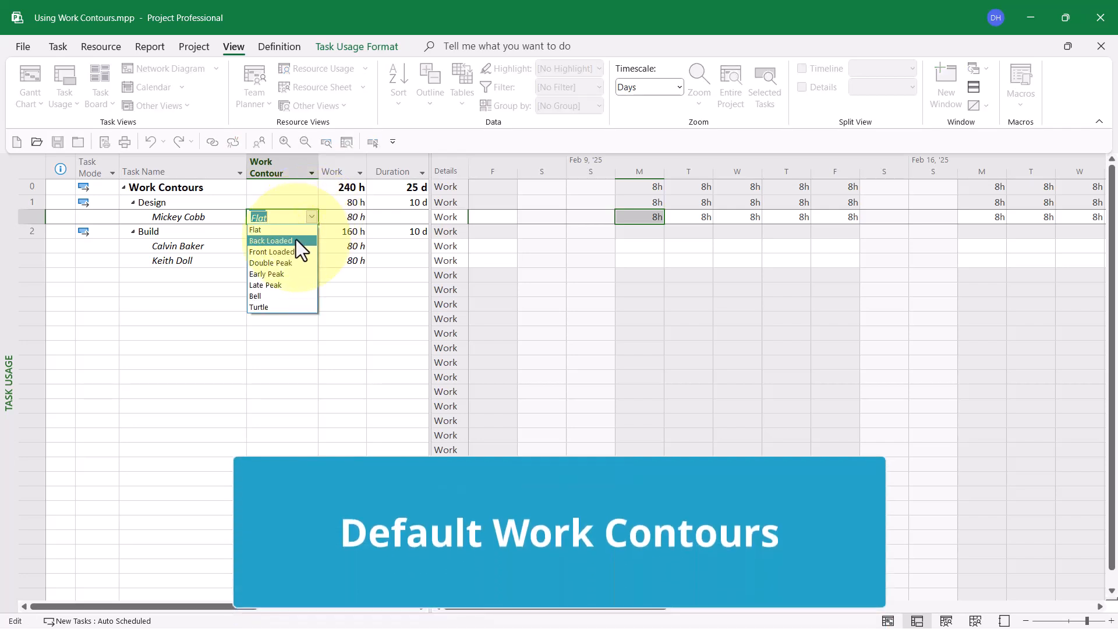
pyautogui.click(295, 240)
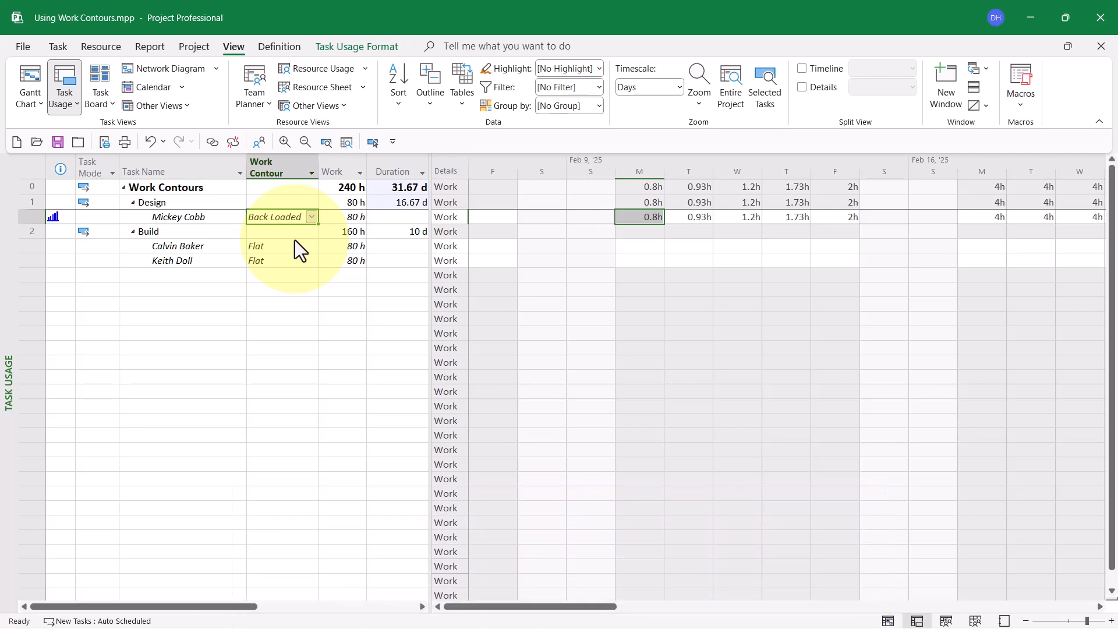
# Step: Examine how the Back Loaded contour spreads the Design assignment's daily work from its first day to its last
pyautogui.doubleClick(647, 217)
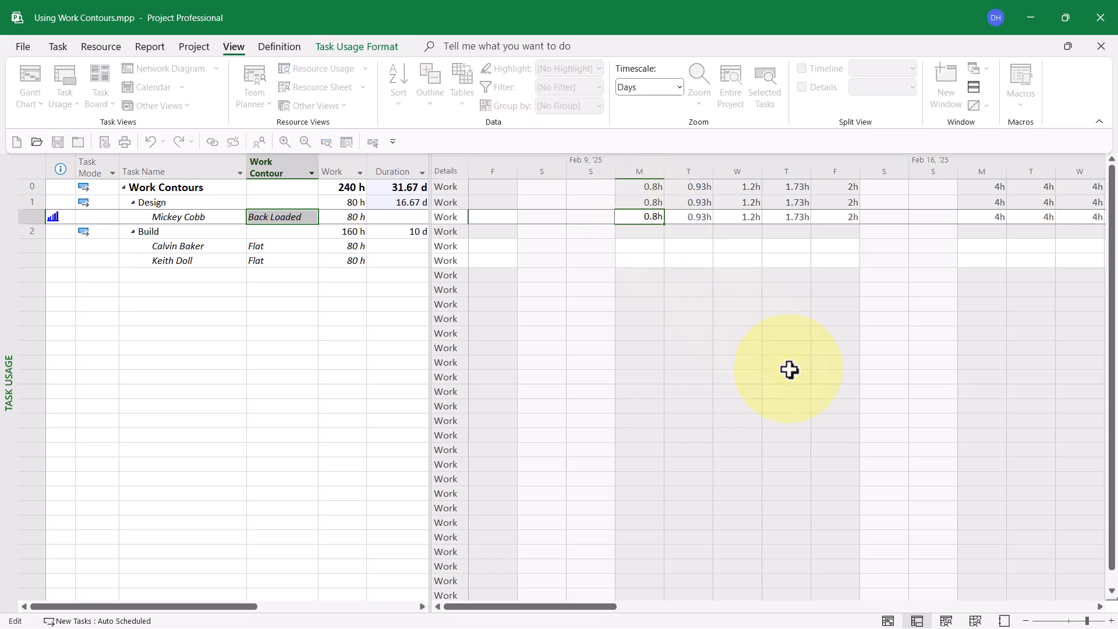
pyautogui.press('Escape')
pyautogui.press('Right')
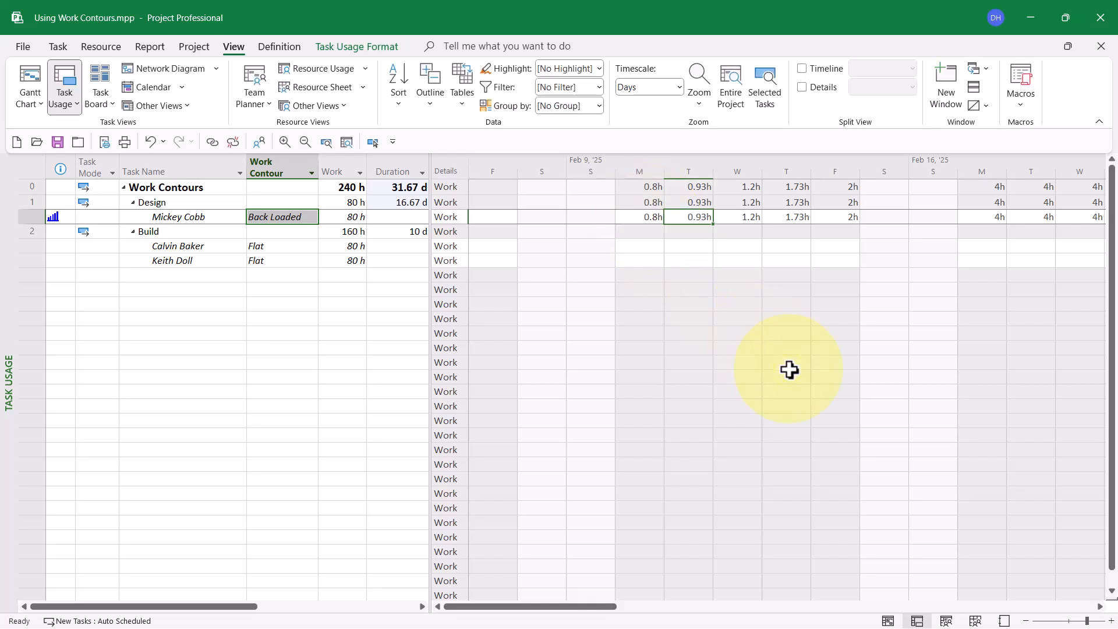
pyautogui.press('Right')
pyautogui.press('Right')
pyautogui.press('Right')
pyautogui.press('Right')
pyautogui.press('Right')
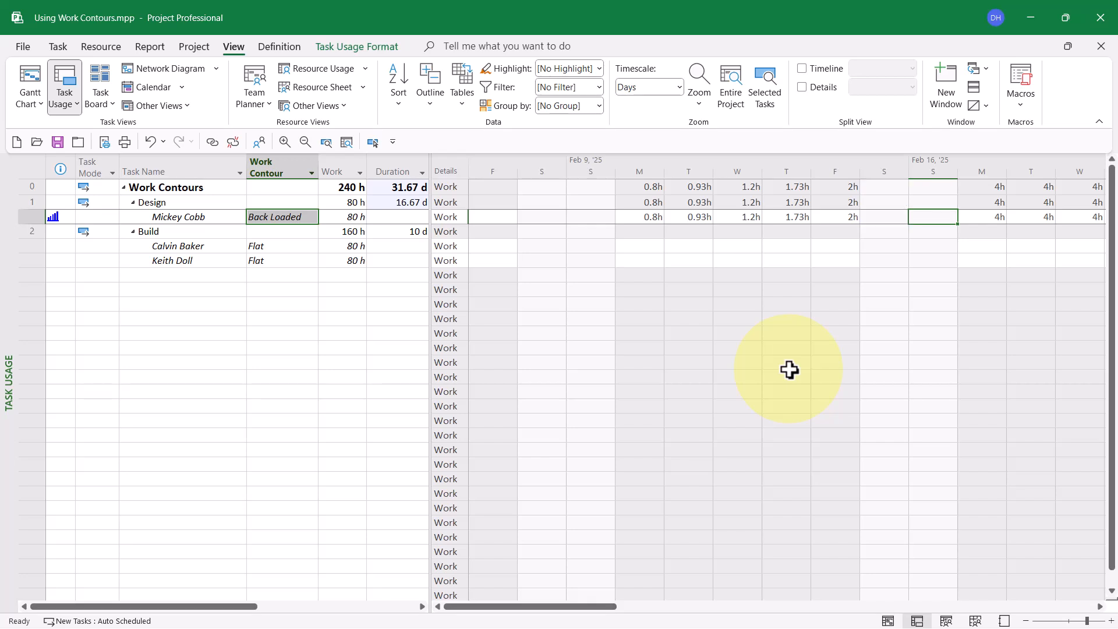
pyautogui.press('Right')
pyautogui.press('Right')
pyautogui.press('Right')
pyautogui.press('Right')
pyautogui.press('Right')
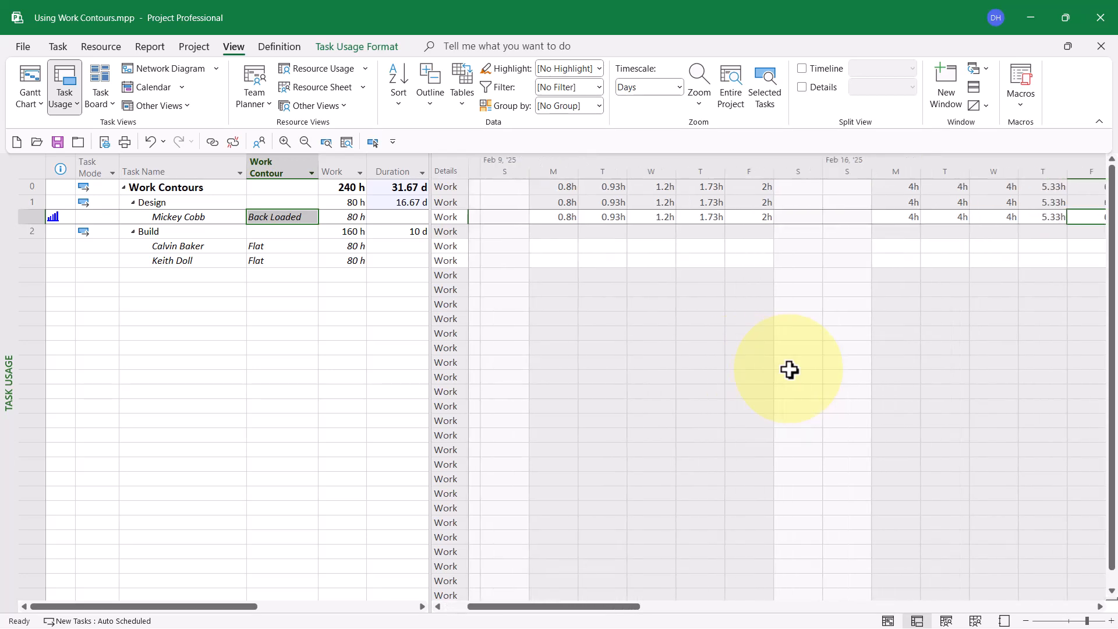
pyautogui.press('Right')
pyautogui.press('Right')
pyautogui.press('Right')
pyautogui.press('Right')
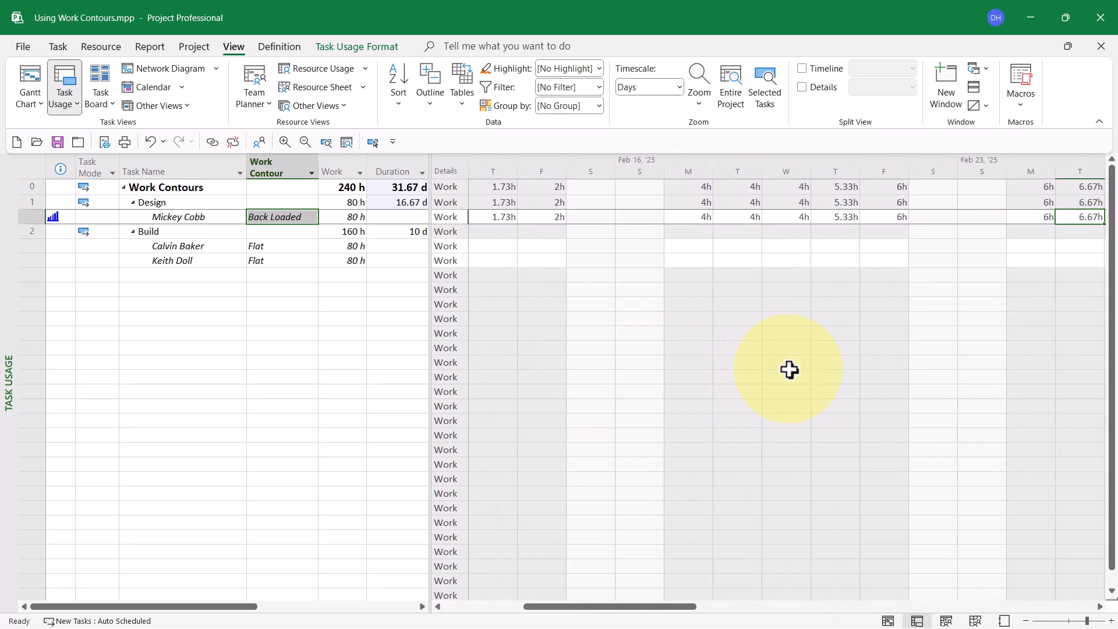
pyautogui.press('Right')
pyautogui.press('Right')
pyautogui.press('Right')
pyautogui.press('Right')
pyautogui.press('Right')
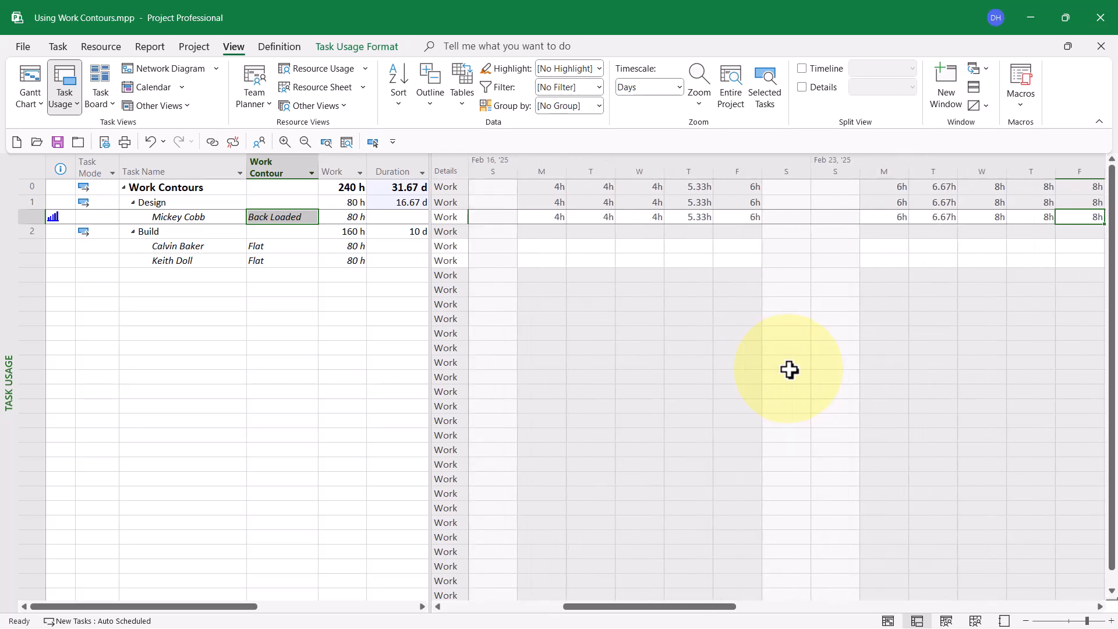
pyautogui.press('Right')
pyautogui.press('Right')
pyautogui.press('Right')
pyautogui.press('Right')
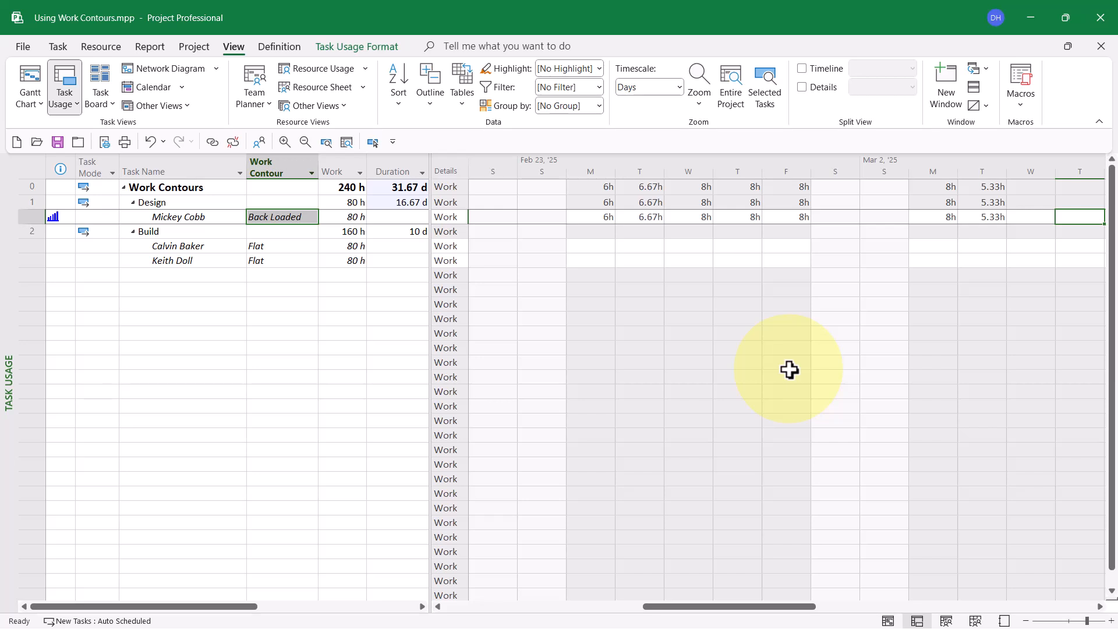
# Step: Set the work contour of the resource assignment under Design to Front Loaded
pyautogui.click(281, 216)
pyautogui.click(309, 222)
pyautogui.click(311, 220)
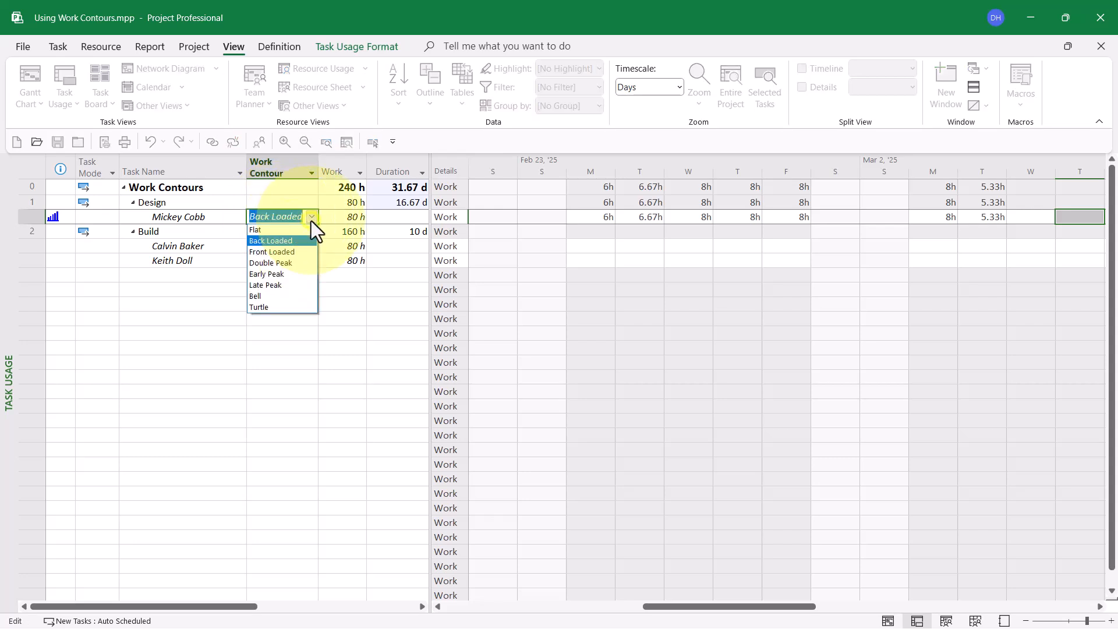
pyautogui.click(292, 252)
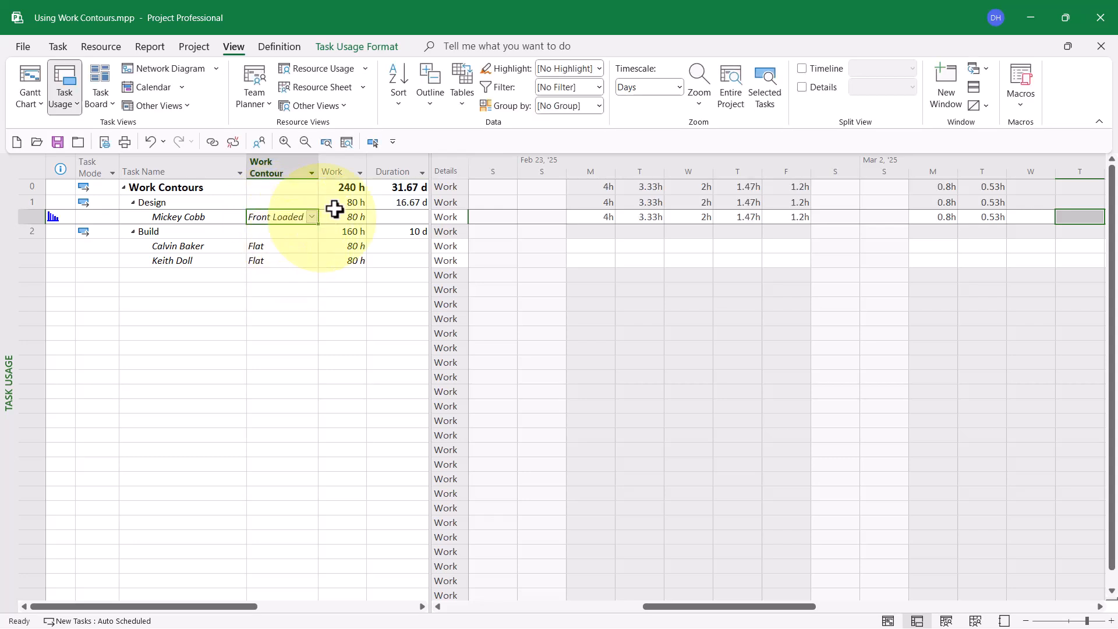
# Step: Examine how the Front Loaded contour spreads the Design assignment's daily work, going day by day from the assignment's start to its end
pyautogui.click(373, 142)
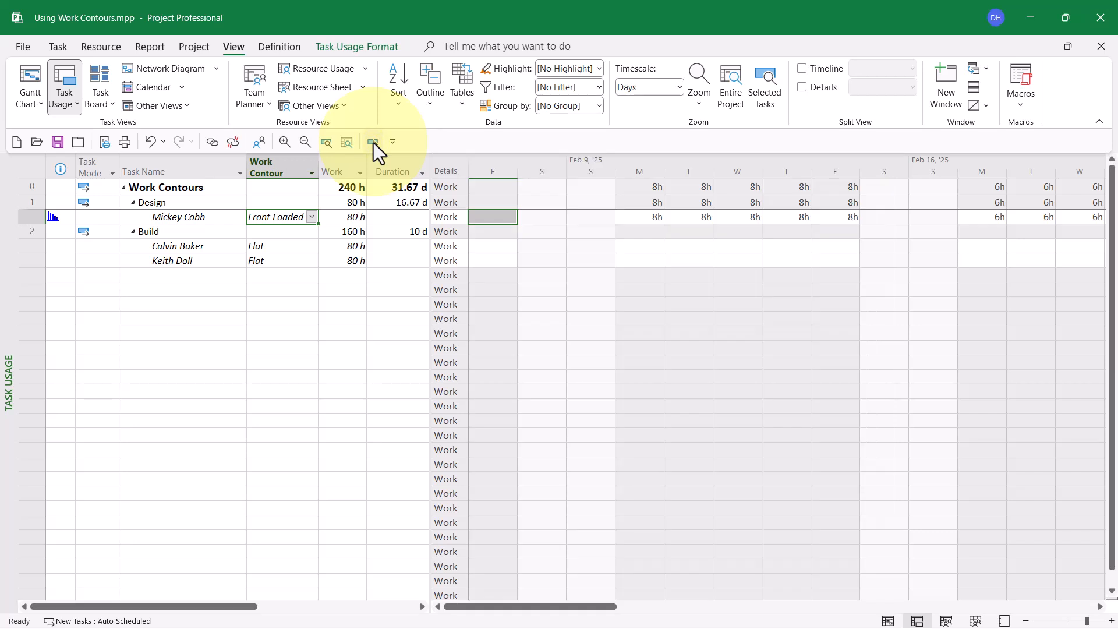
pyautogui.click(643, 216)
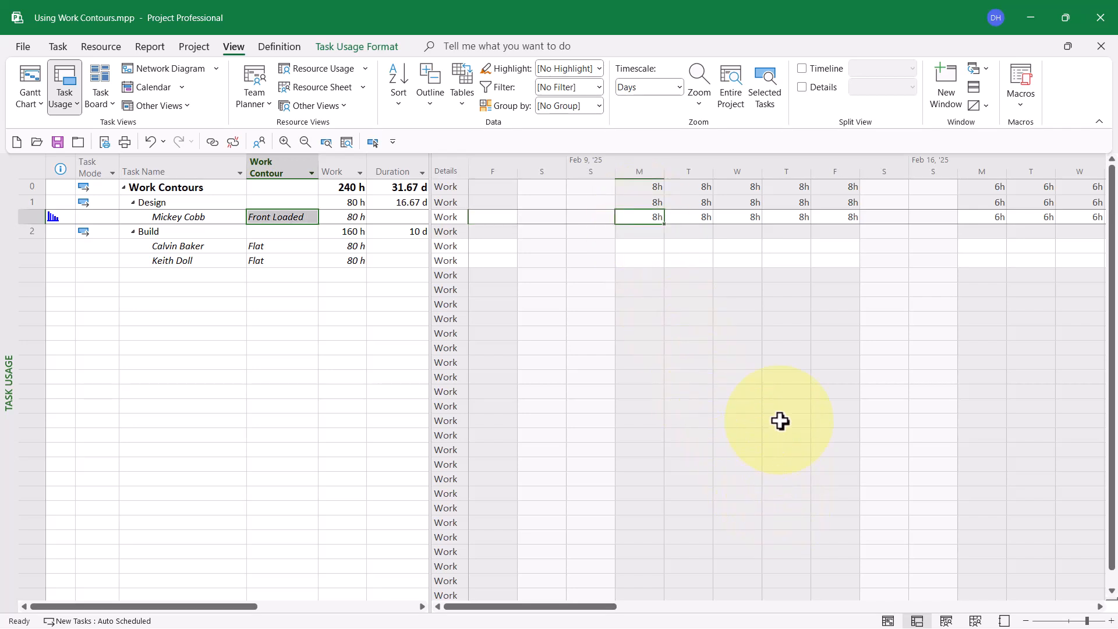
pyautogui.press('Right')
pyautogui.press('Right')
pyautogui.press('Right')
pyautogui.press('Right')
pyautogui.press('Right')
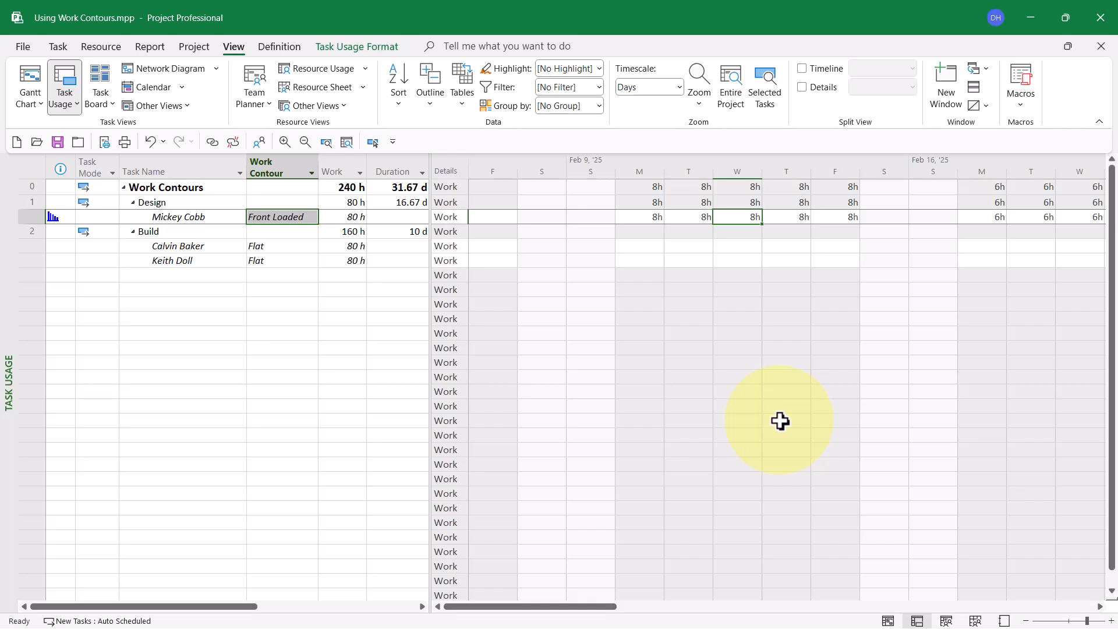
pyautogui.press('Right')
pyautogui.press('Right')
pyautogui.press('Right')
pyautogui.press('Right')
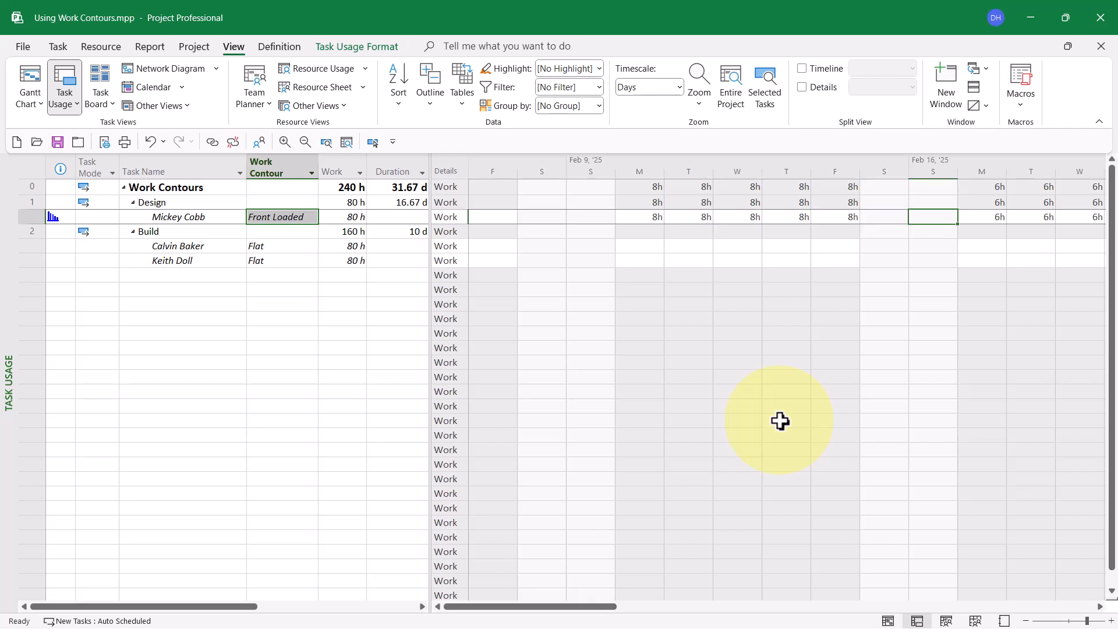
pyautogui.press('Right')
pyautogui.press('Right')
pyautogui.press('Right')
pyautogui.press('Right')
pyautogui.press('Right')
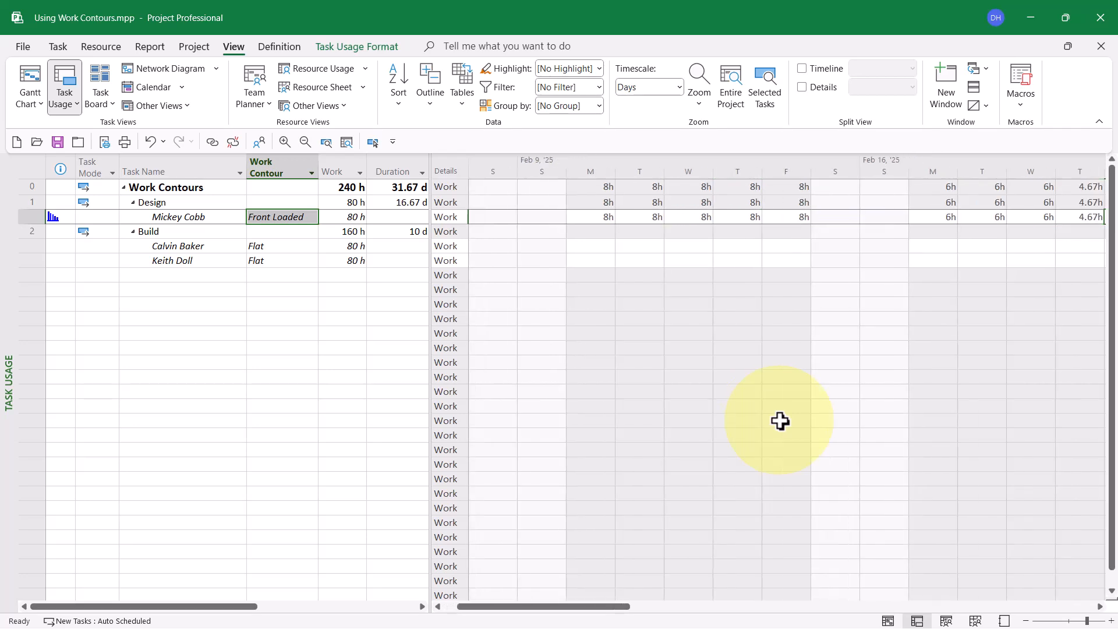
pyautogui.press('Right')
pyautogui.press('Right')
pyautogui.press('Right')
pyautogui.press('Right')
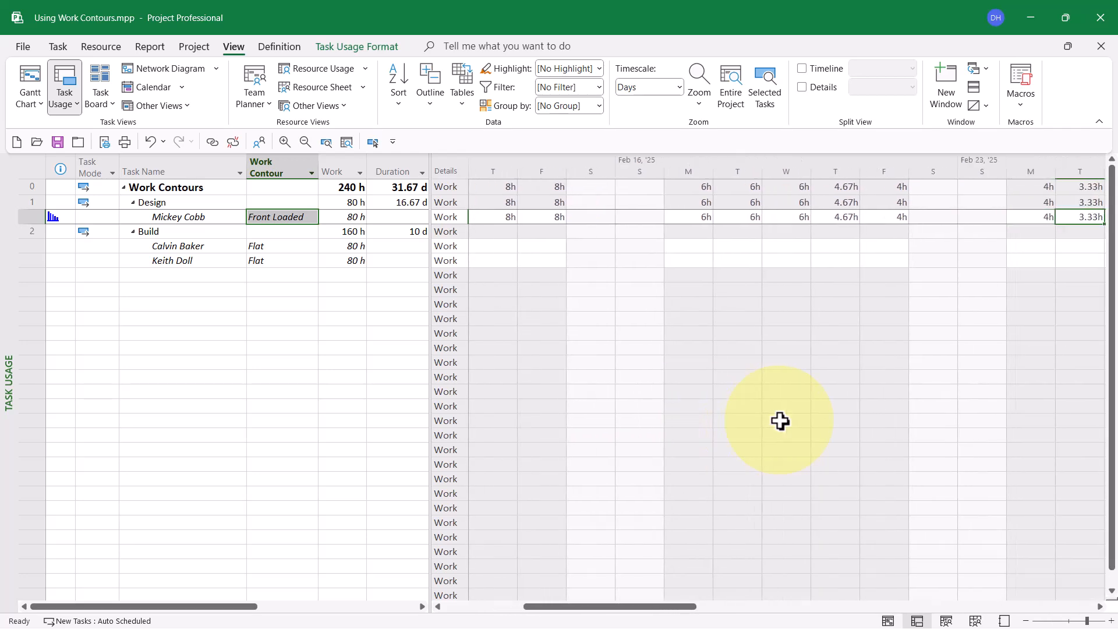
pyautogui.press('Right')
pyautogui.press('Right')
pyautogui.press('Right')
pyautogui.press('Right')
pyautogui.press('Right')
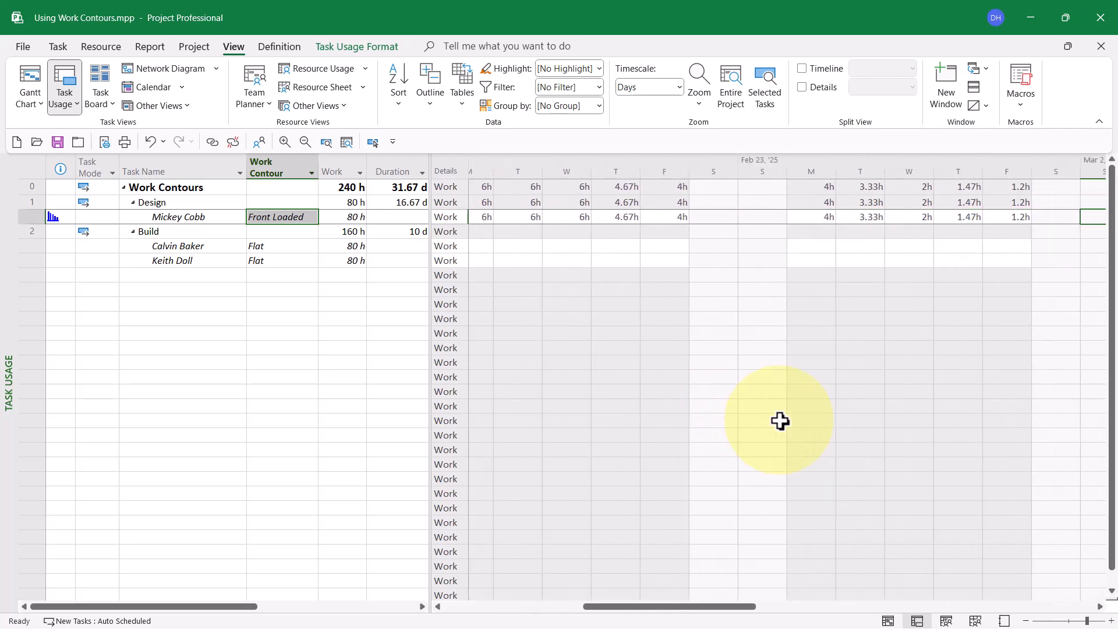
pyautogui.press('Right')
pyautogui.press('Right')
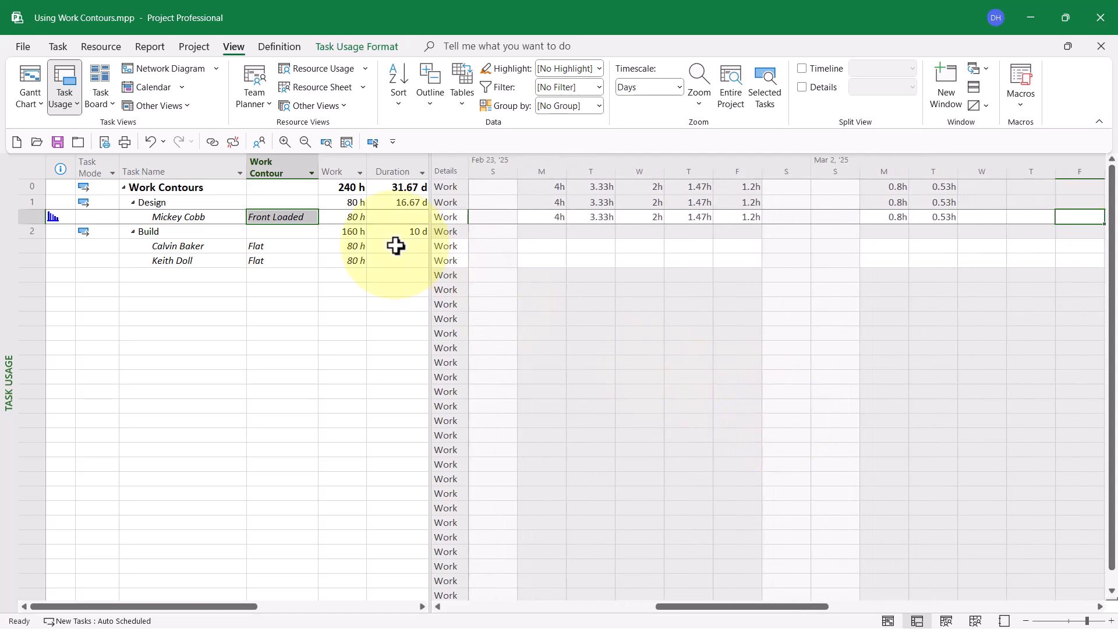
# Step: Set the work contour of the resource assignment under Design to Double Peak
pyautogui.click(312, 217)
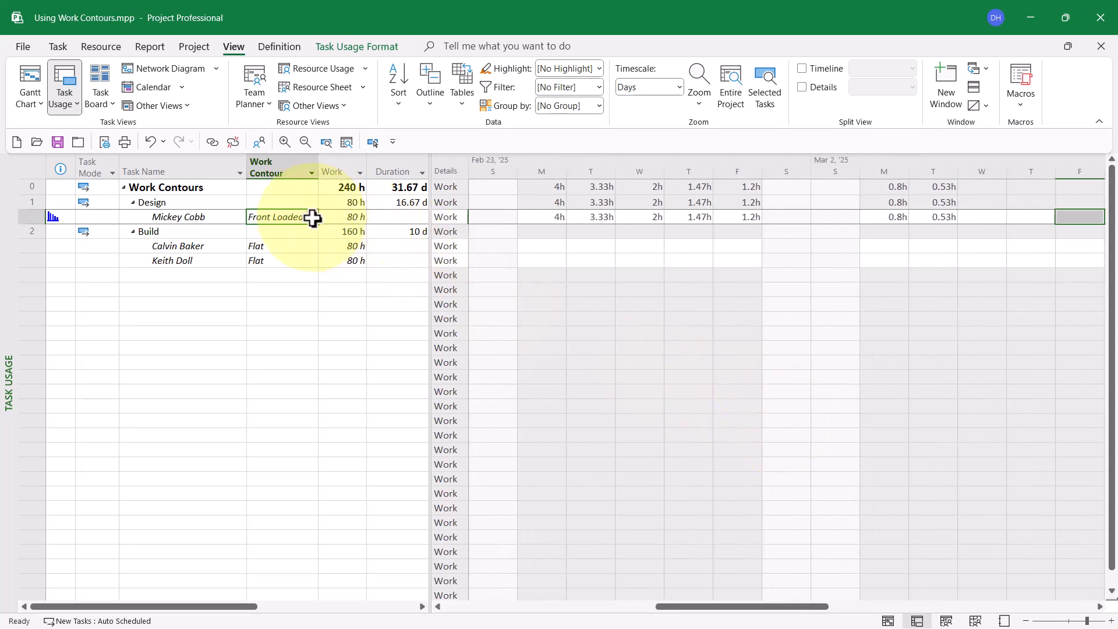
pyautogui.click(312, 217)
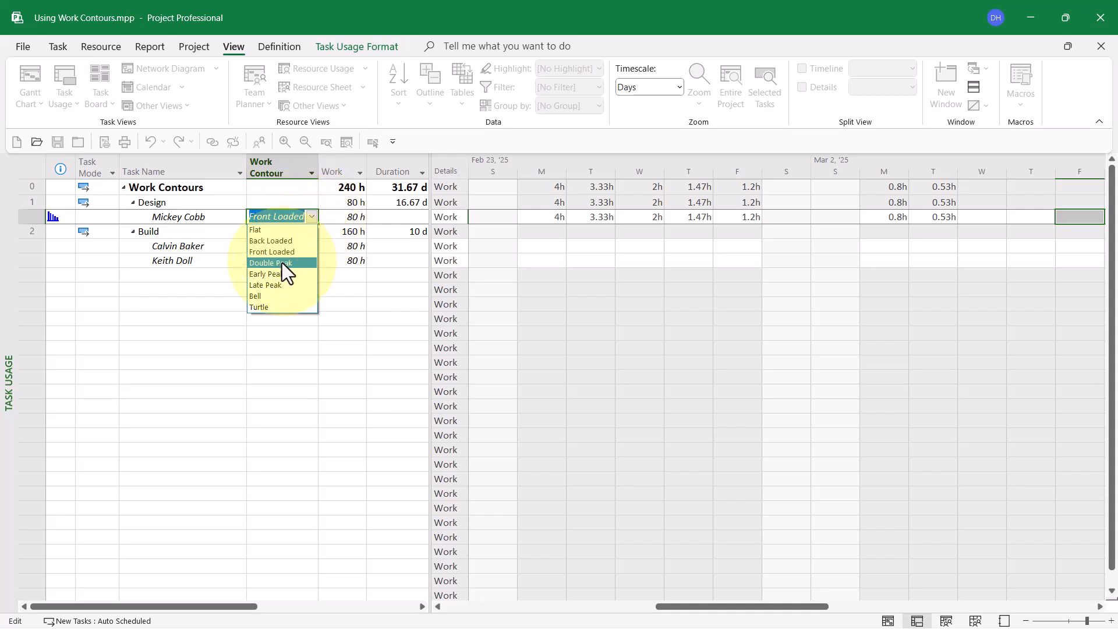
pyautogui.click(282, 263)
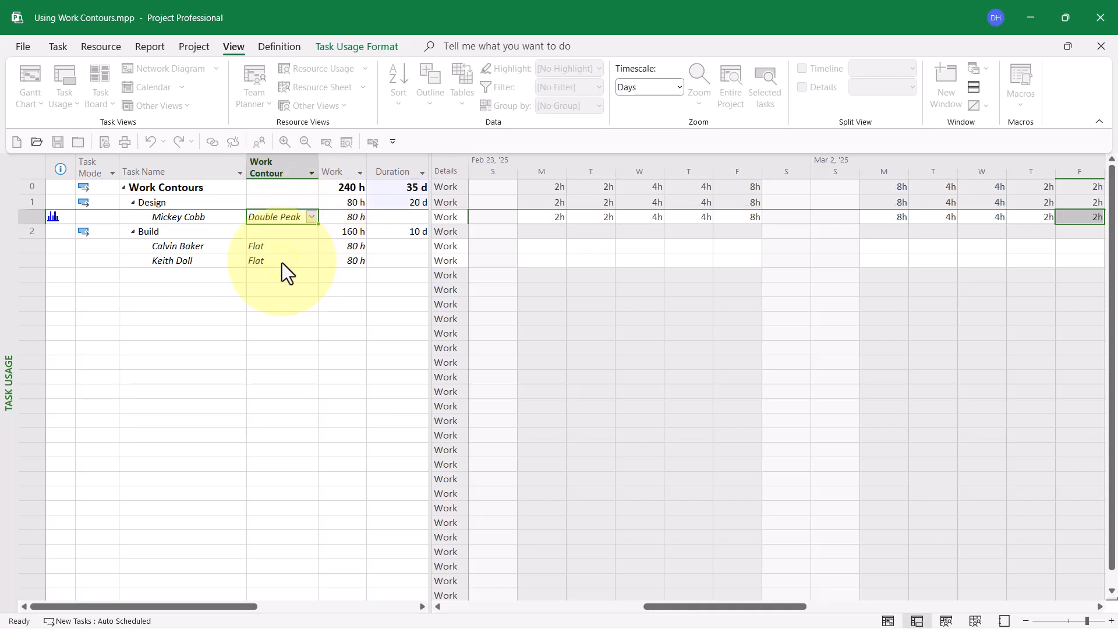
# Step: Examine how the Double Peak contour spreads the Design assignment's daily work, going day by day from the assignment's start past its end
pyautogui.click(371, 143)
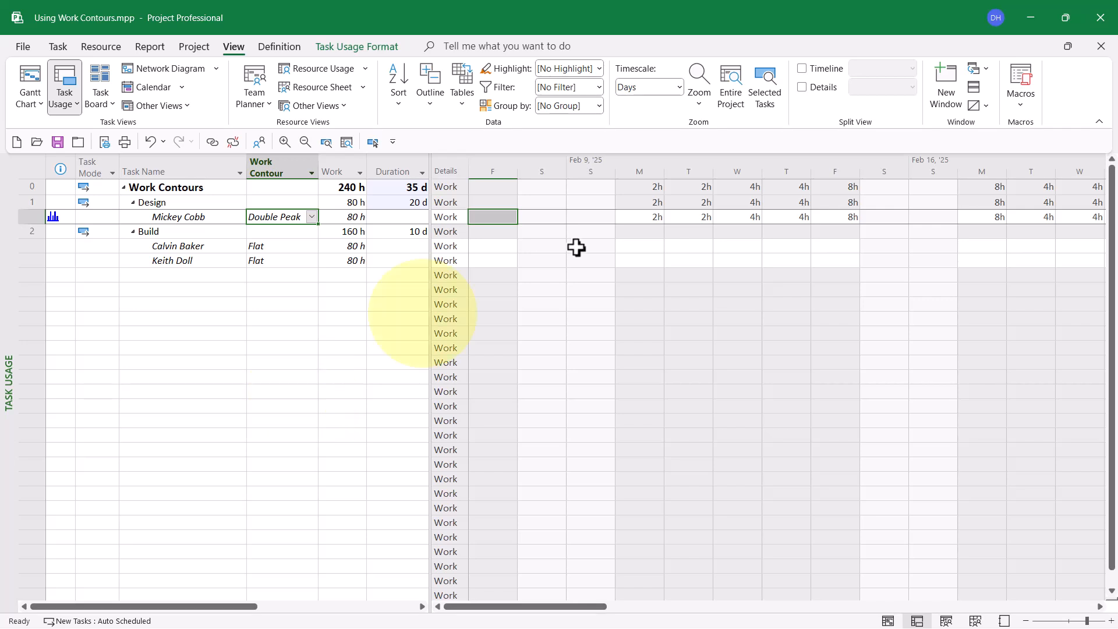
pyautogui.click(643, 213)
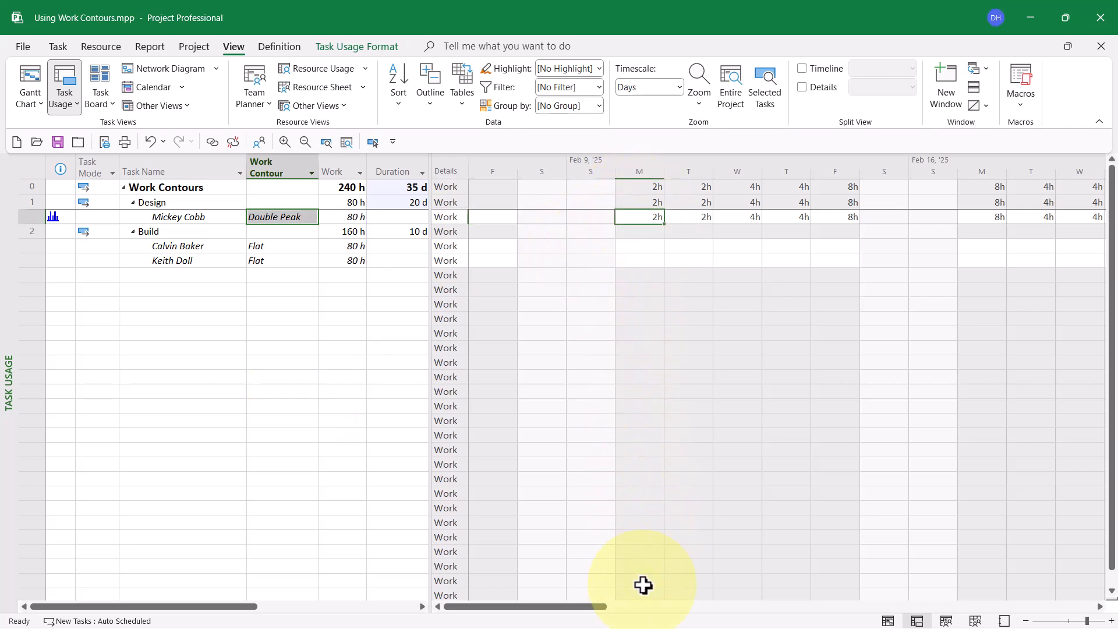
pyautogui.press('Right')
pyautogui.press('Right')
pyautogui.press('Right')
pyautogui.press('Right')
pyautogui.press('Right')
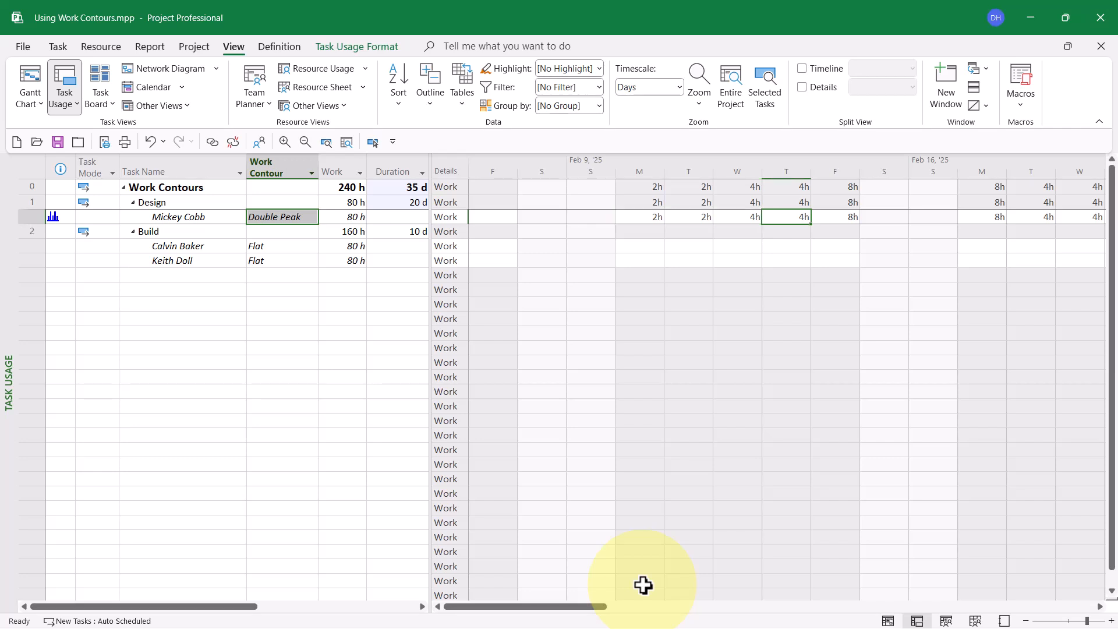
pyautogui.press('Right')
pyautogui.press('Right')
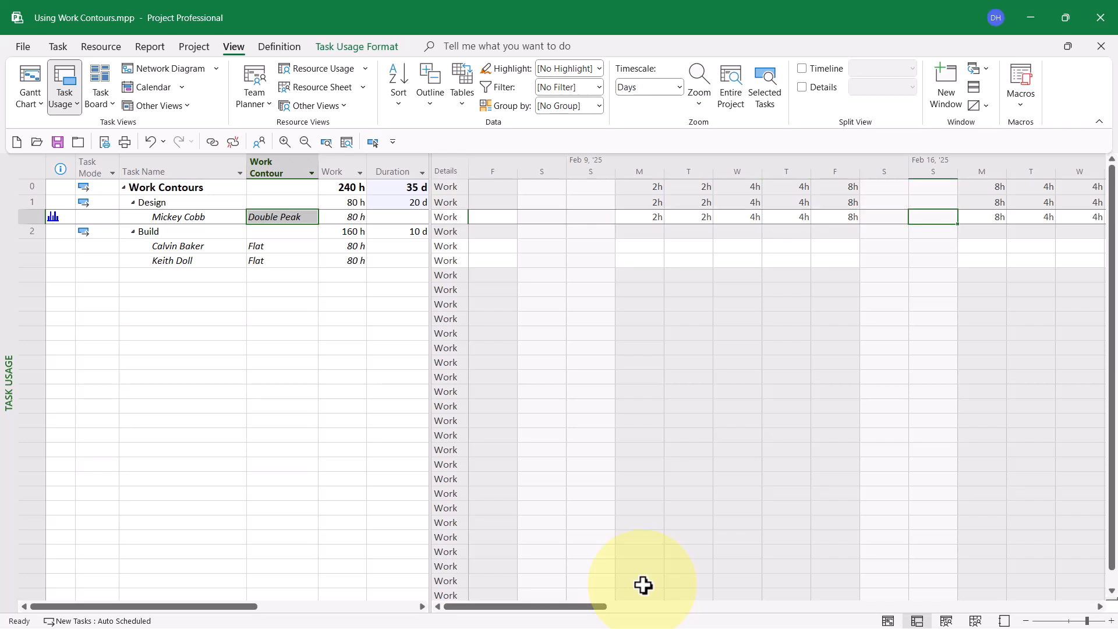
pyautogui.press('Right')
pyautogui.press('Right')
pyautogui.press('Right')
pyautogui.press('Right')
pyautogui.press('Right')
pyautogui.press('Right')
pyautogui.press('Right')
pyautogui.press('Right')
pyautogui.press('Right')
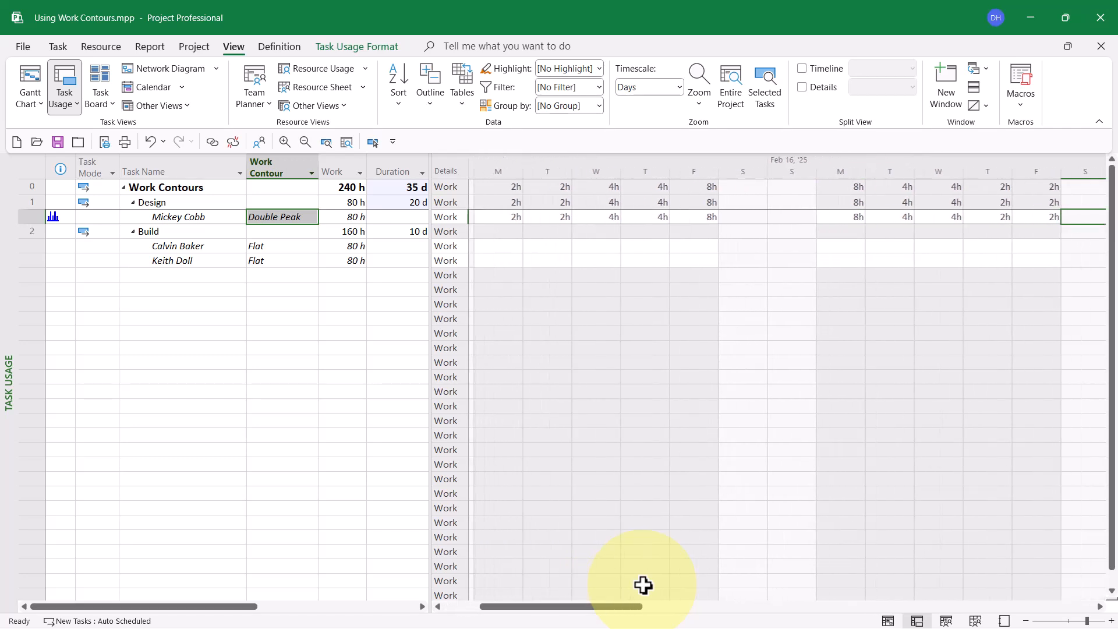
pyautogui.press('Right')
pyautogui.press('Right')
pyautogui.press('Right')
pyautogui.press('Right')
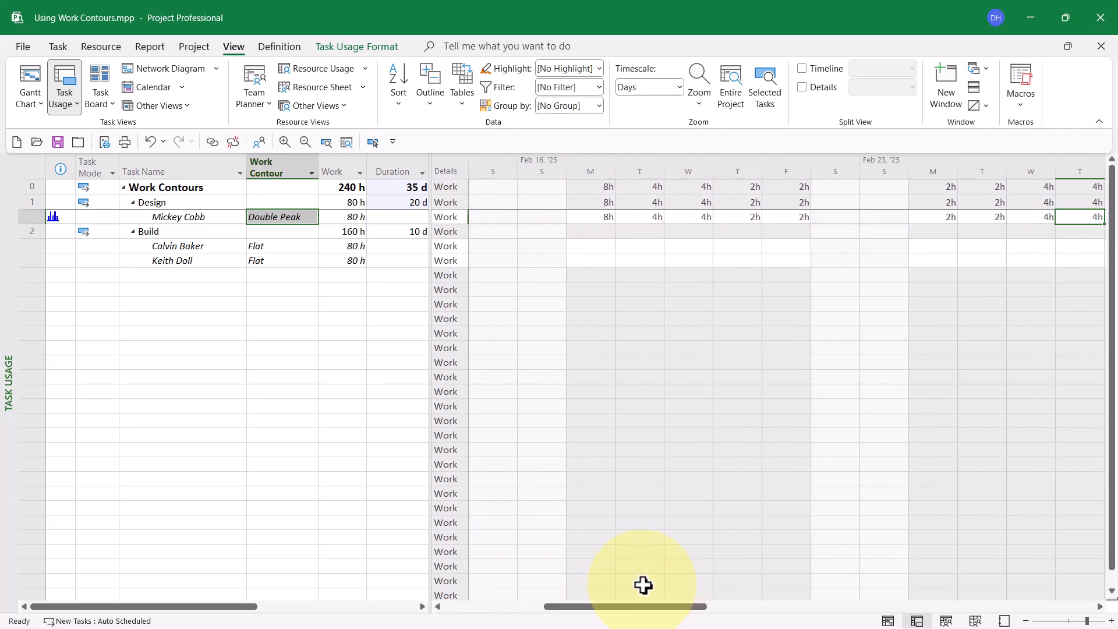
pyautogui.press('Right')
pyautogui.press('Right')
pyautogui.press('Right')
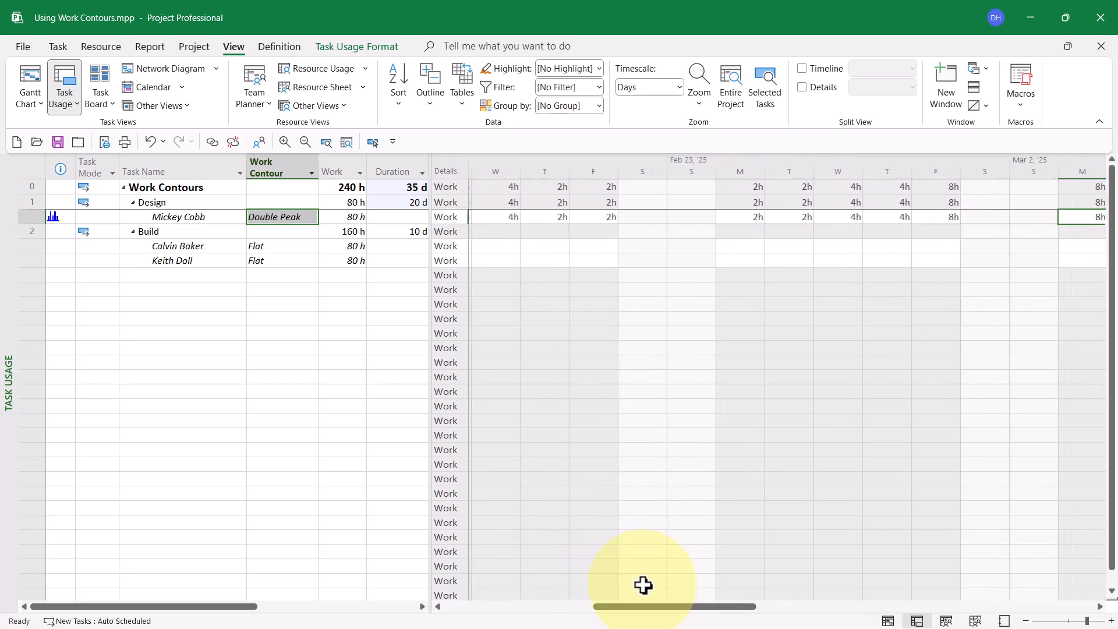
pyautogui.press('Right')
pyautogui.press('Right')
pyautogui.press('Right')
pyautogui.press('Right')
pyautogui.press('Right')
pyautogui.press('Right')
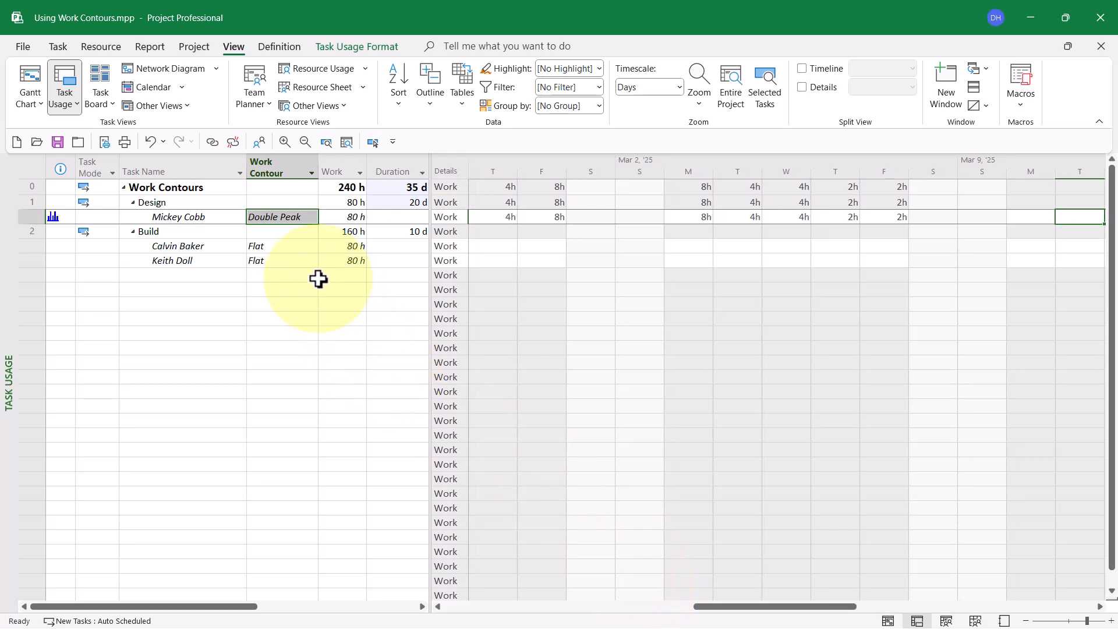
# Step: Set the work contour of the resource assignment under Design to Early Peak
pyautogui.click(307, 217)
pyautogui.click(307, 217)
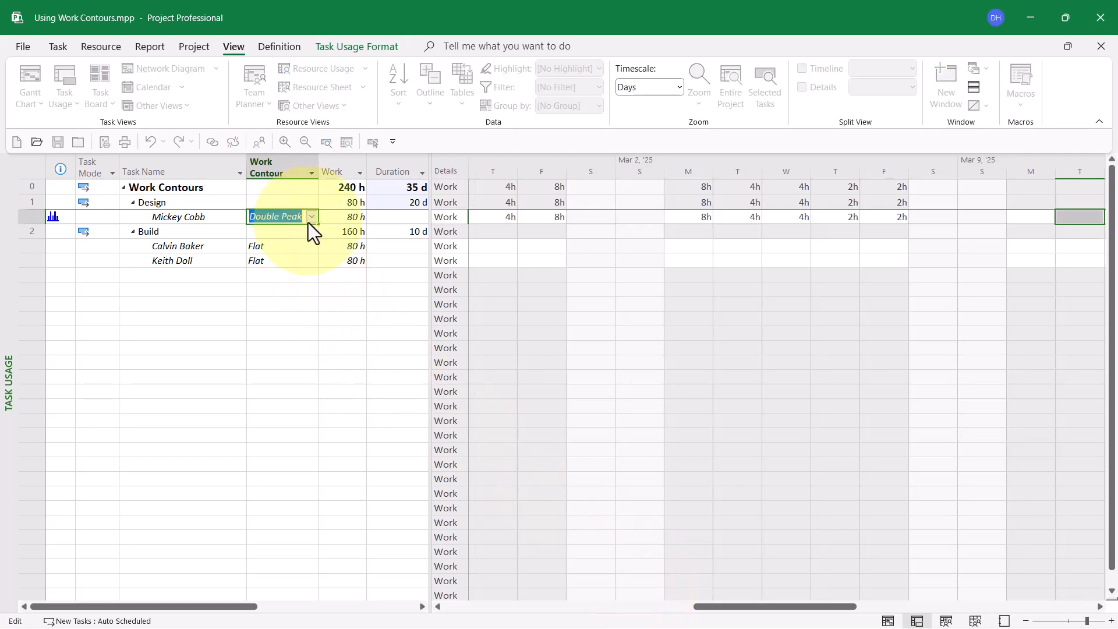
pyautogui.click(313, 215)
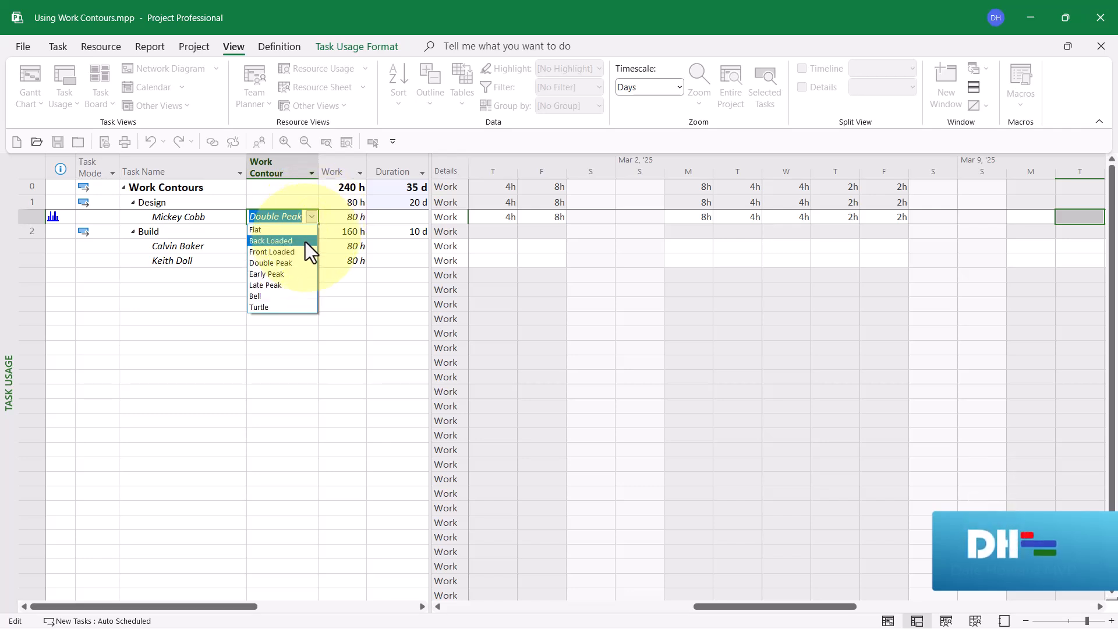
pyautogui.click(291, 274)
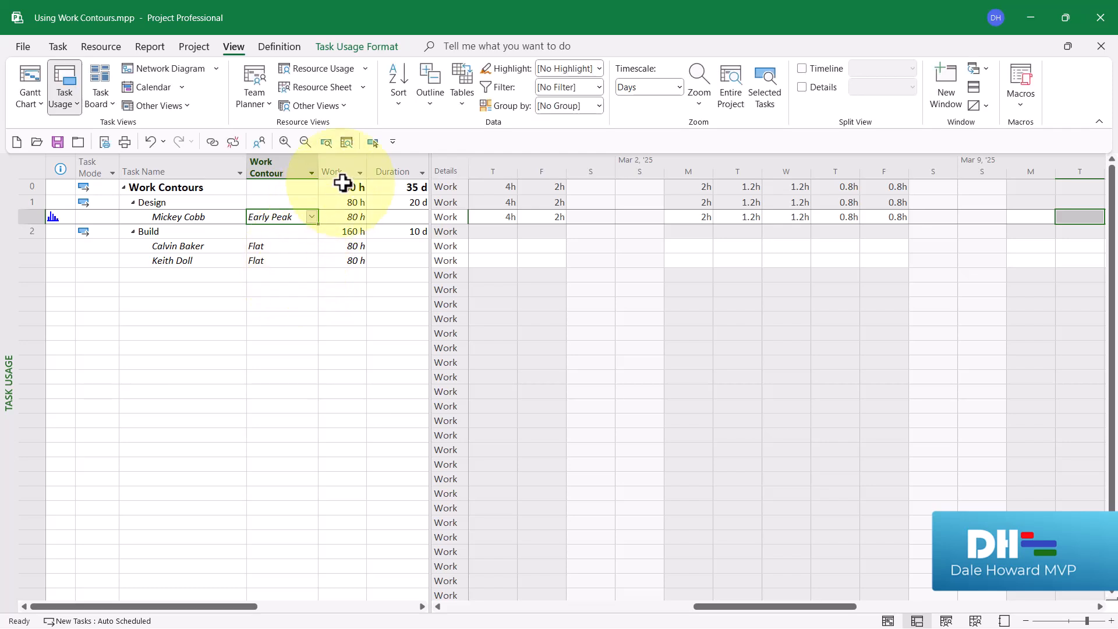
# Step: Examine how the Early Peak contour spreads the Design assignment's daily work, going day by day from the assignment's start past its end
pyautogui.click(371, 142)
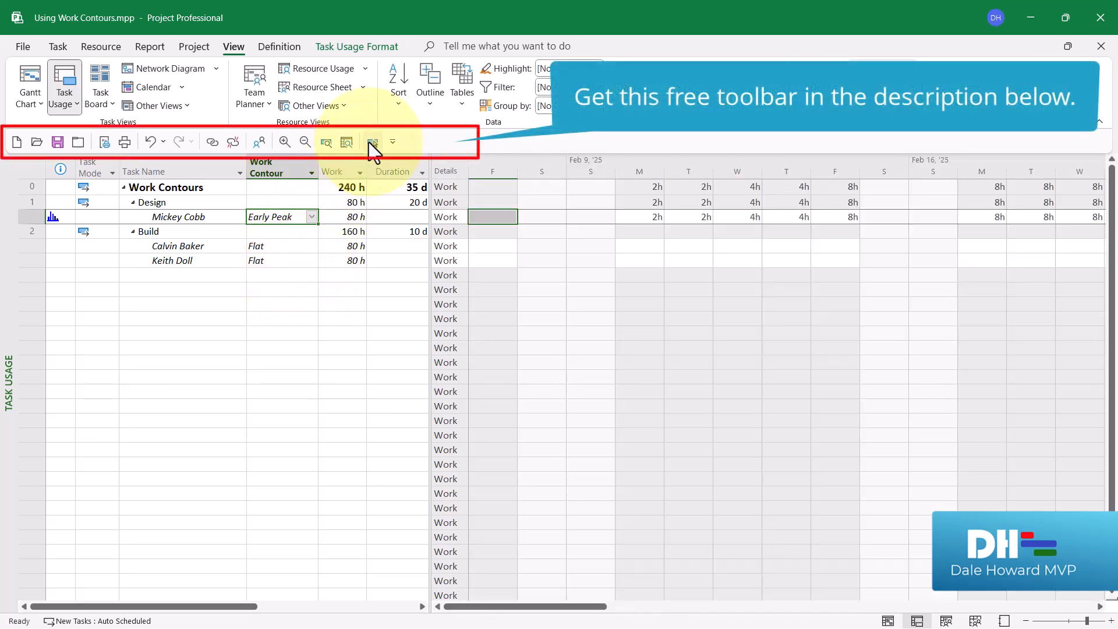
pyautogui.click(644, 220)
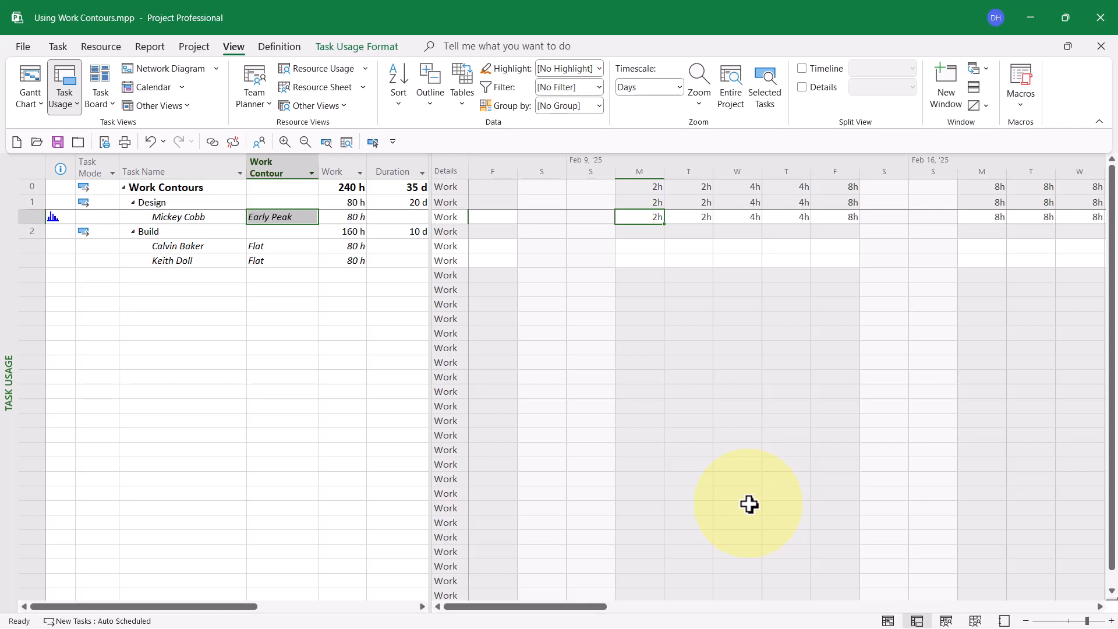
pyautogui.press('Right')
pyautogui.press('Right')
pyautogui.press('Right')
pyautogui.press('Right')
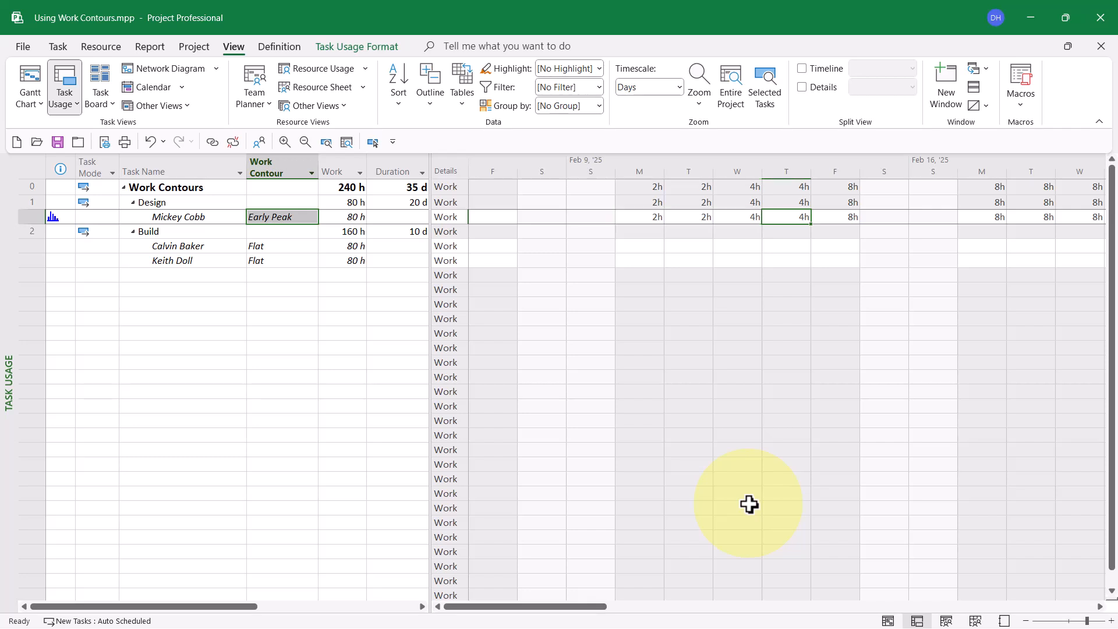
pyautogui.press('Right')
pyautogui.press('Right')
pyautogui.press('Right')
pyautogui.press('Right')
pyautogui.press('Right')
pyautogui.press('Right')
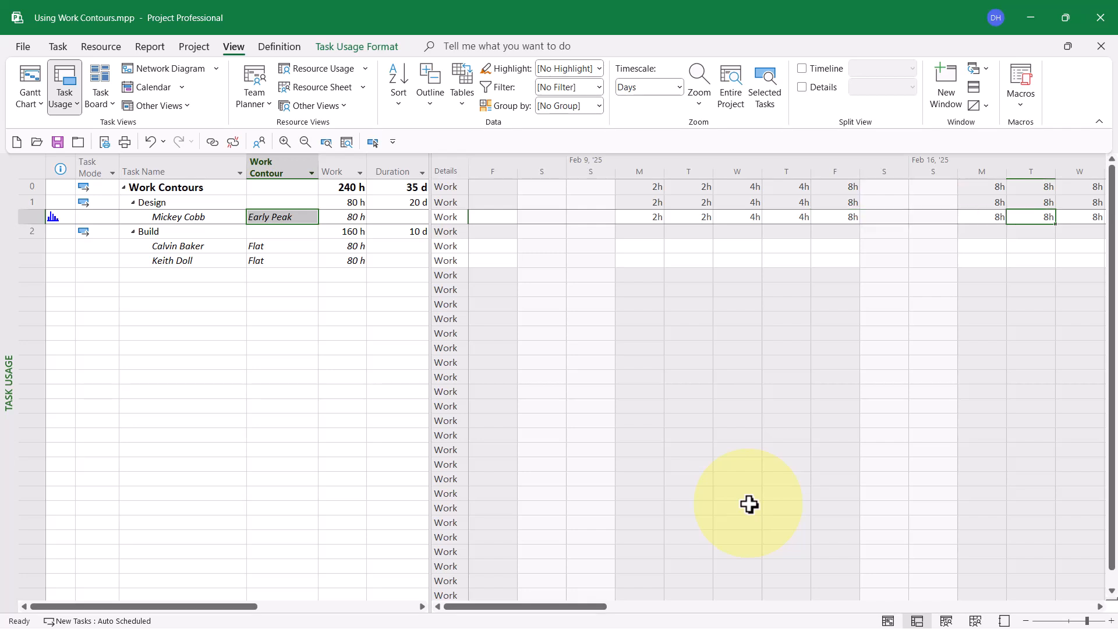
pyautogui.press('Right')
pyautogui.press('Right')
pyautogui.press('Right')
pyautogui.press('Right')
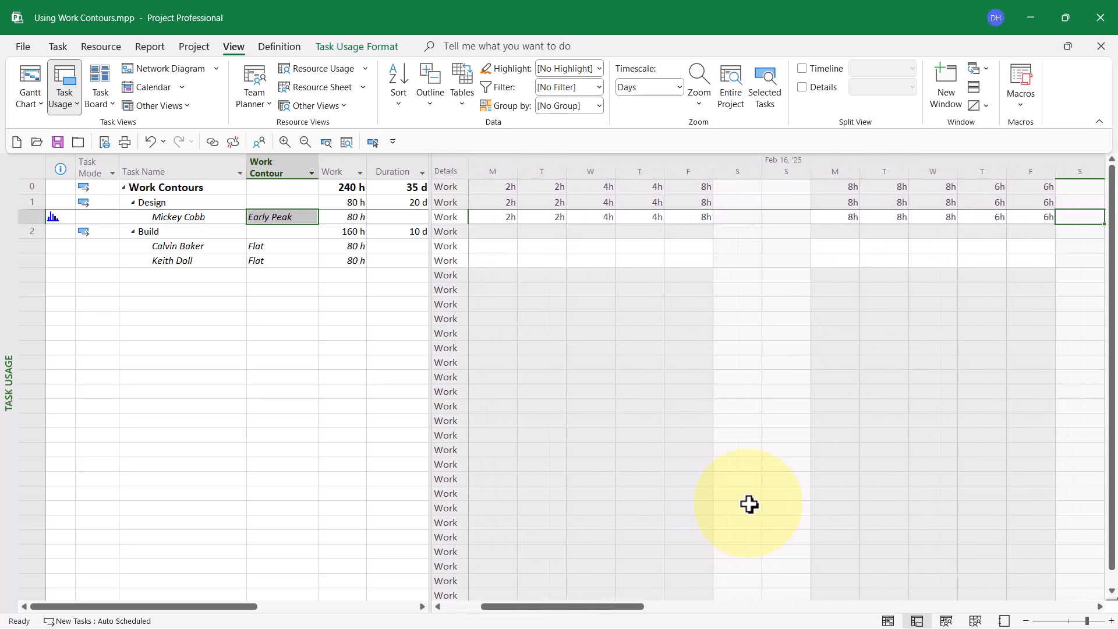
pyautogui.press('Right')
pyautogui.press('Right')
pyautogui.press('Right')
pyautogui.press('Right')
pyautogui.press('Right')
pyautogui.press('Right')
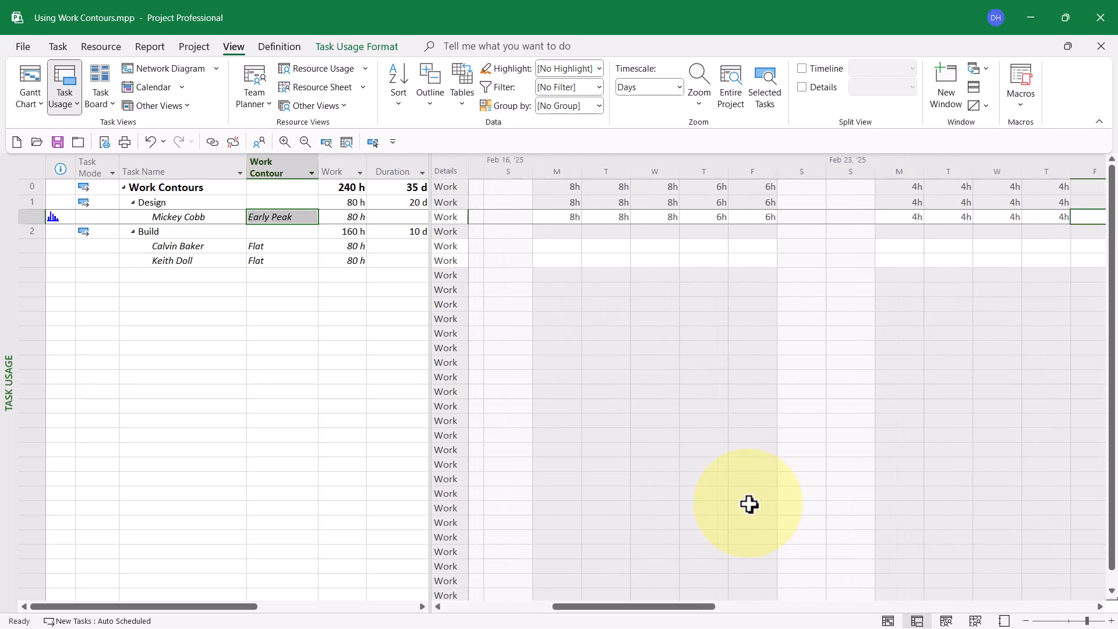
pyautogui.press('Right')
pyautogui.press('Right')
pyautogui.press('Right')
pyautogui.press('Right')
pyautogui.press('Right')
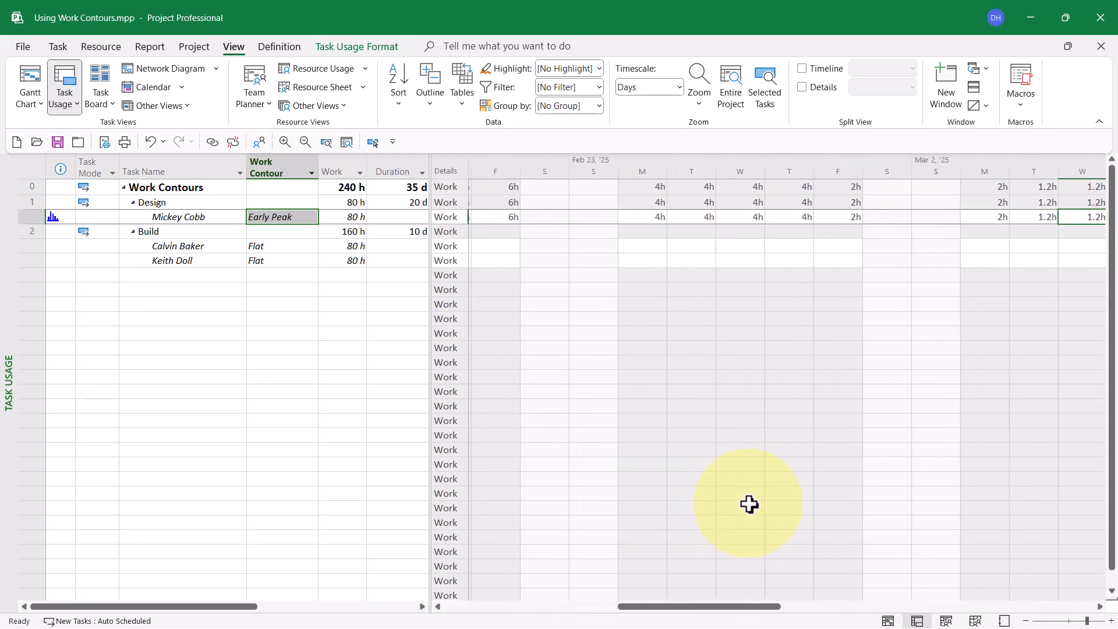
pyautogui.press('Right')
pyautogui.press('Right')
pyautogui.press('Right')
pyautogui.press('Right')
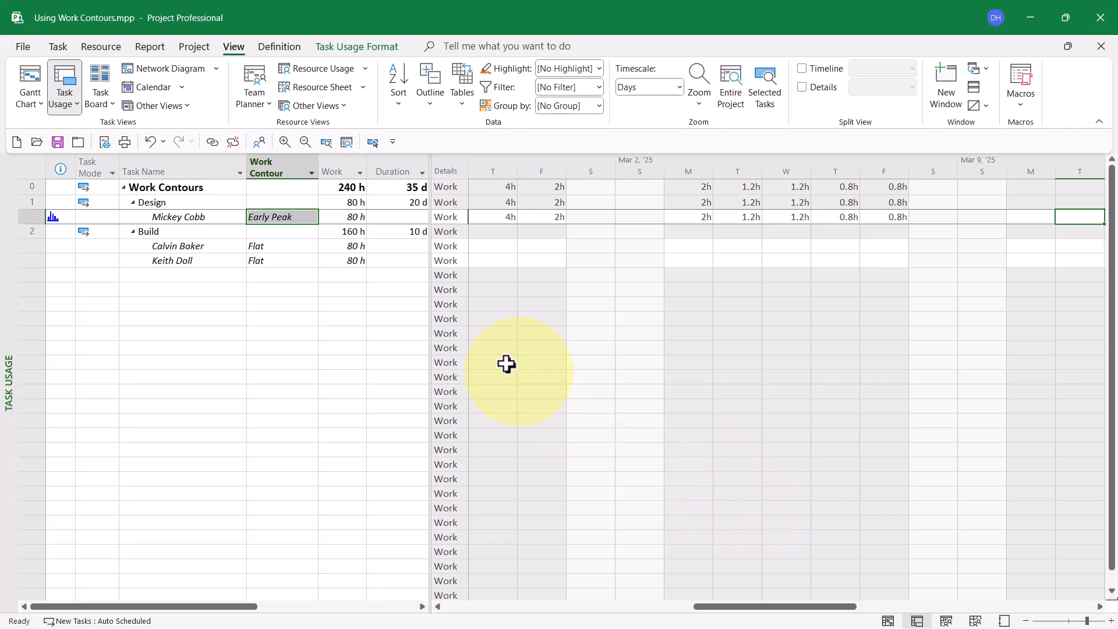
# Step: Set the work contour of the resource assignment under Design to Late Peak
pyautogui.click(298, 217)
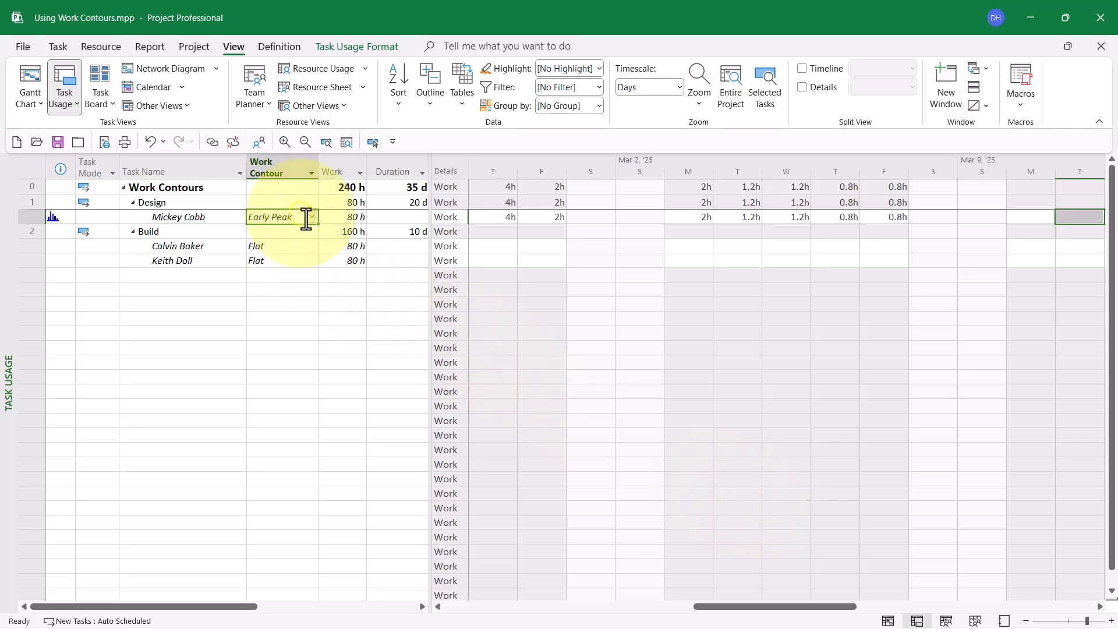
pyautogui.click(301, 216)
pyautogui.click(312, 215)
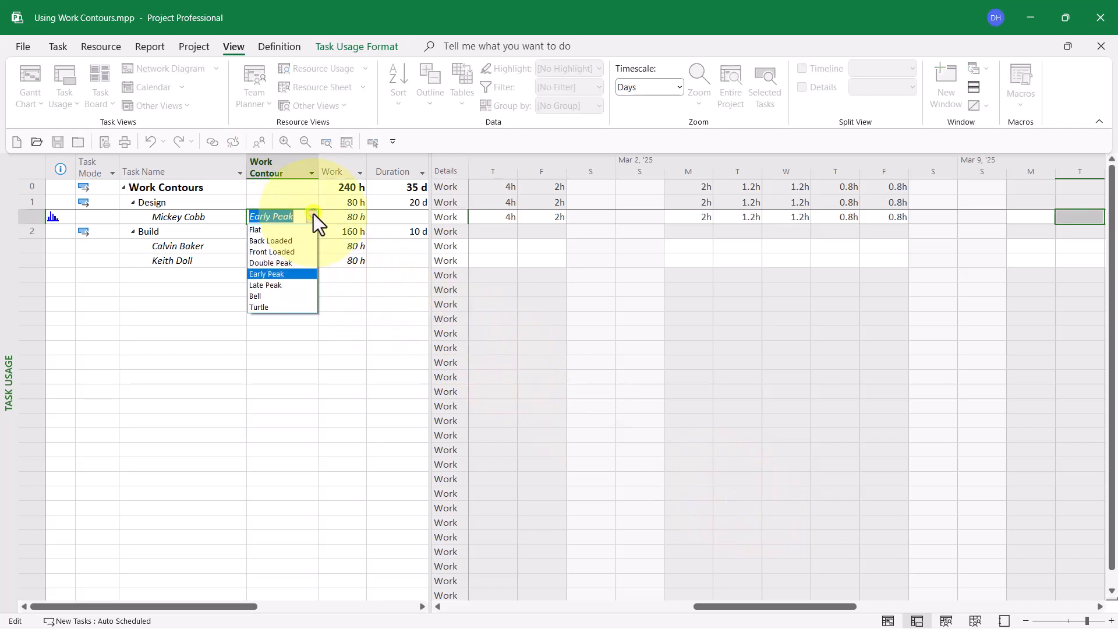
pyautogui.click(284, 286)
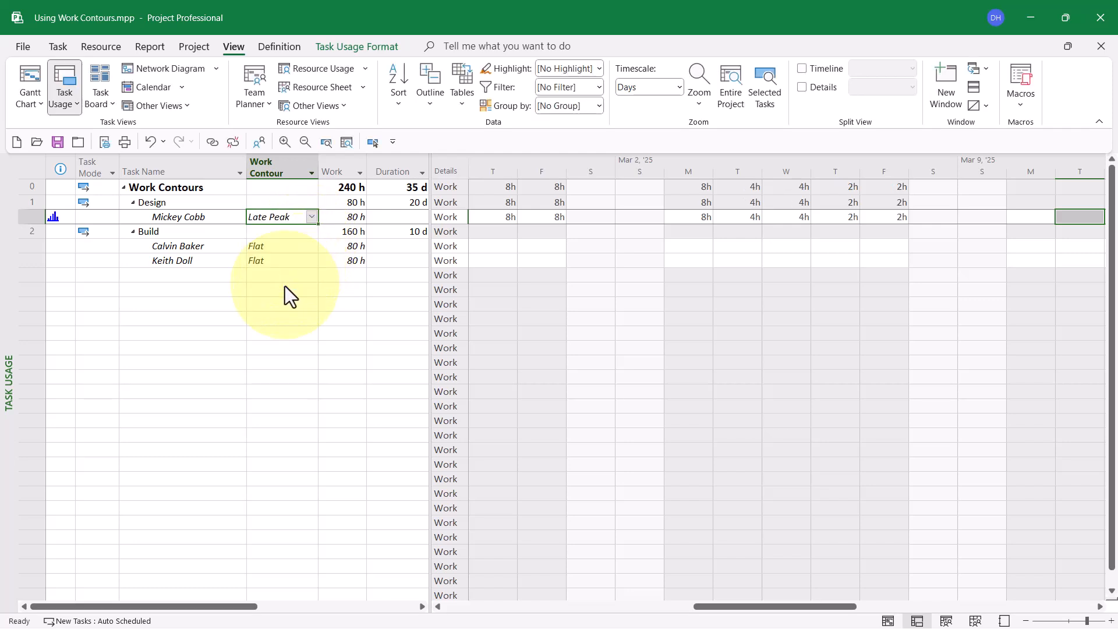
# Step: Examine how the Late Peak contour spreads the Design assignment's daily work, going day by day from the assignment's start past its end
pyautogui.click(375, 141)
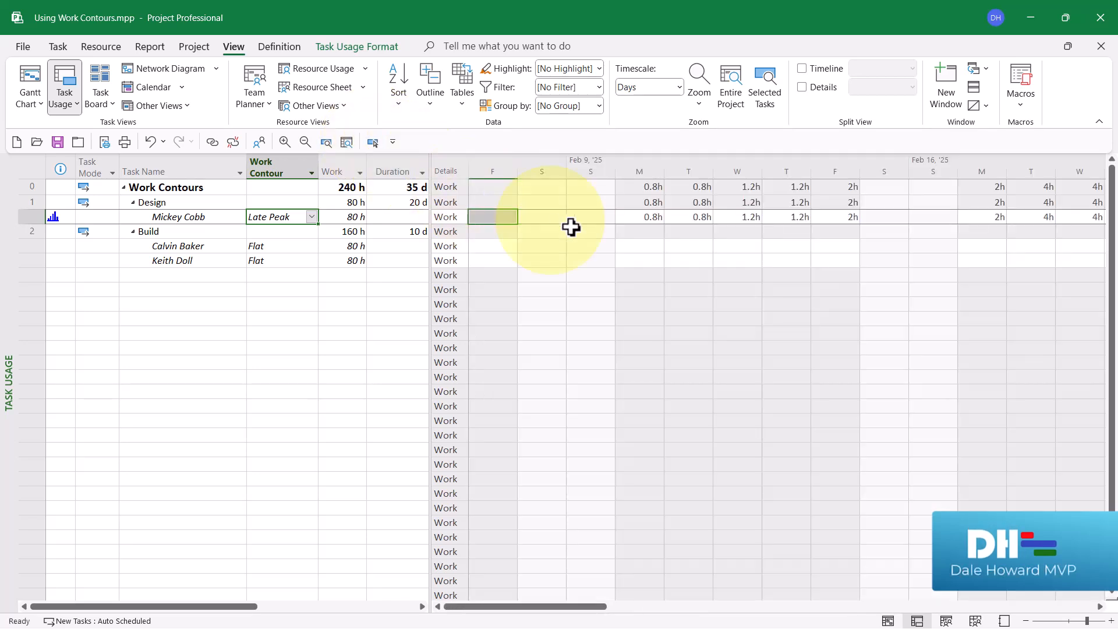
pyautogui.click(641, 220)
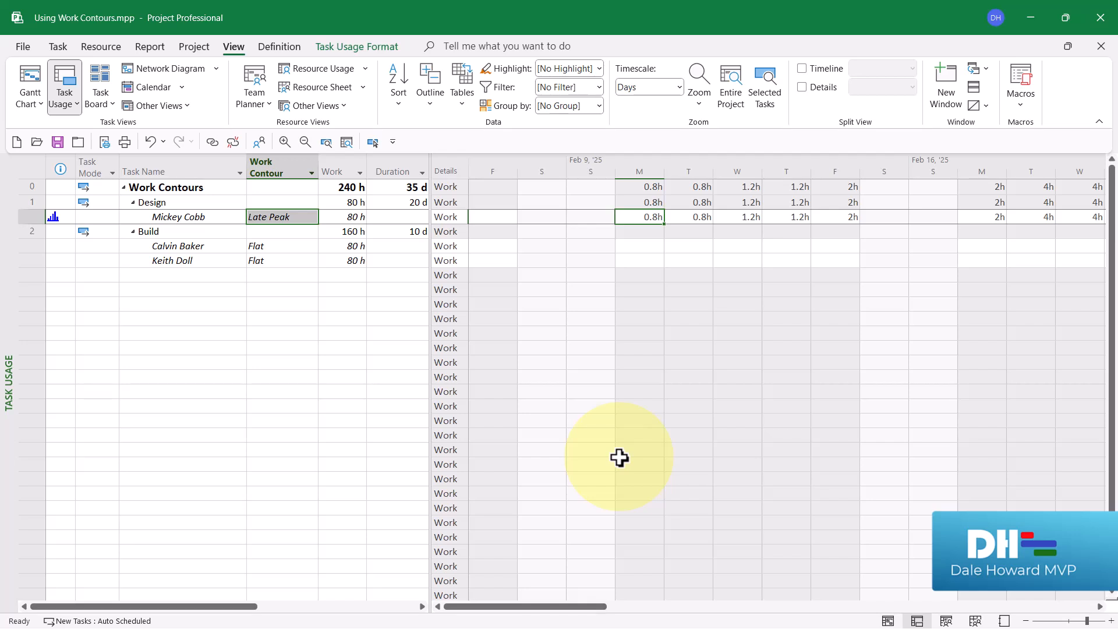
pyautogui.press('Right')
pyautogui.press('Right')
pyautogui.press('Right')
pyautogui.press('Right')
pyautogui.press('Right')
pyautogui.press('Right')
pyautogui.press('Right')
pyautogui.press('Right')
pyautogui.press('Right')
pyautogui.press('Right')
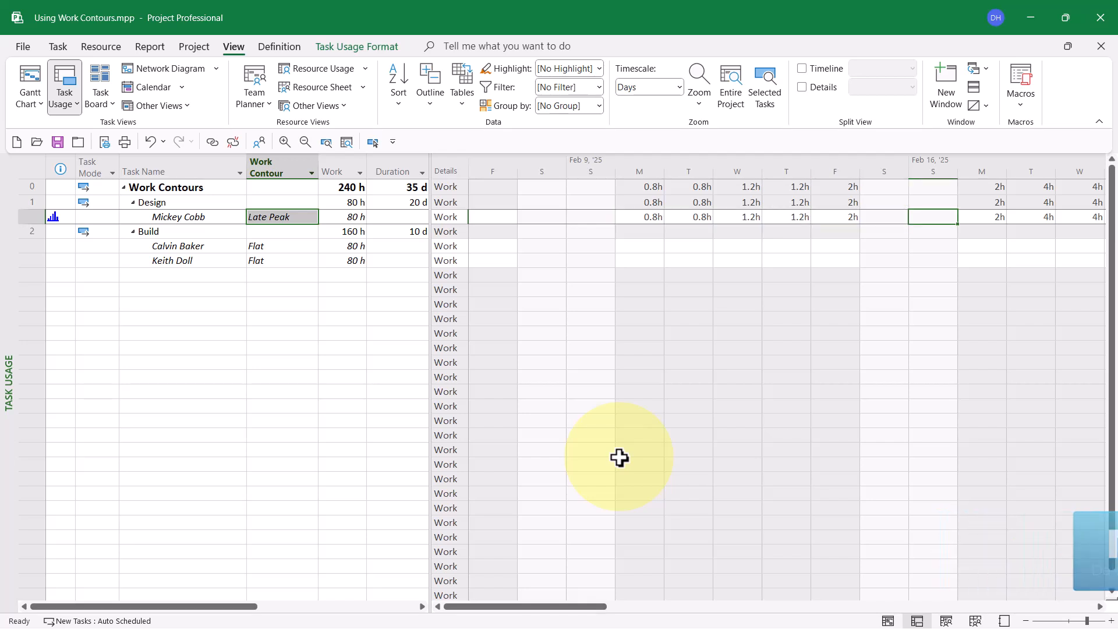
pyautogui.press('Right')
pyautogui.press('Right')
pyautogui.press('Right')
pyautogui.press('Right')
pyautogui.press('Right')
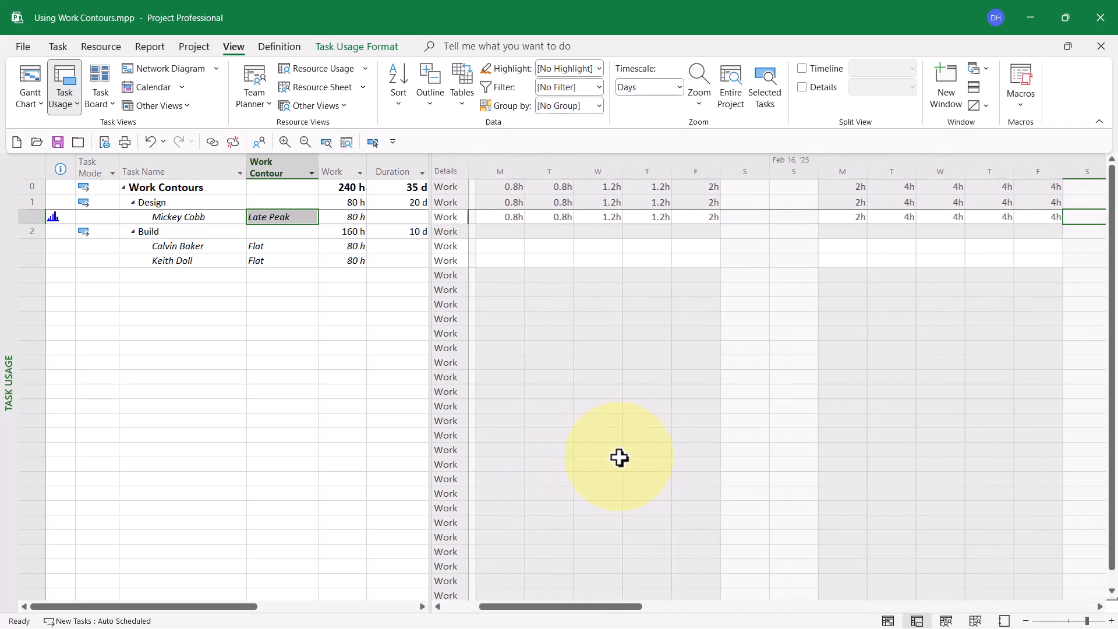
pyautogui.press('Right')
pyautogui.press('Right')
pyautogui.press('Right')
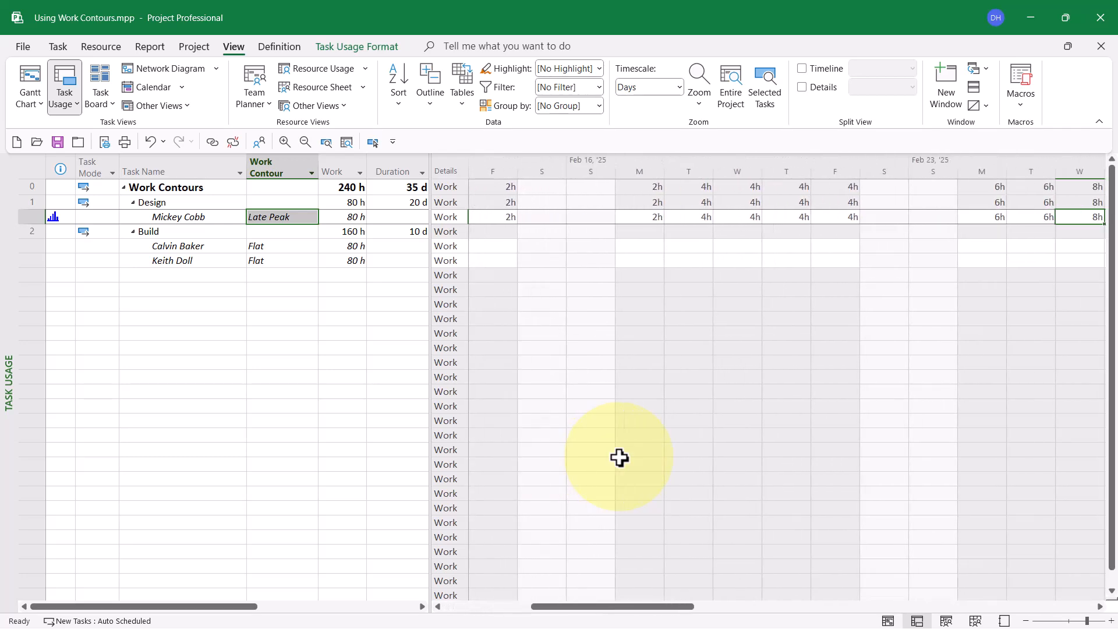
pyautogui.press('Right')
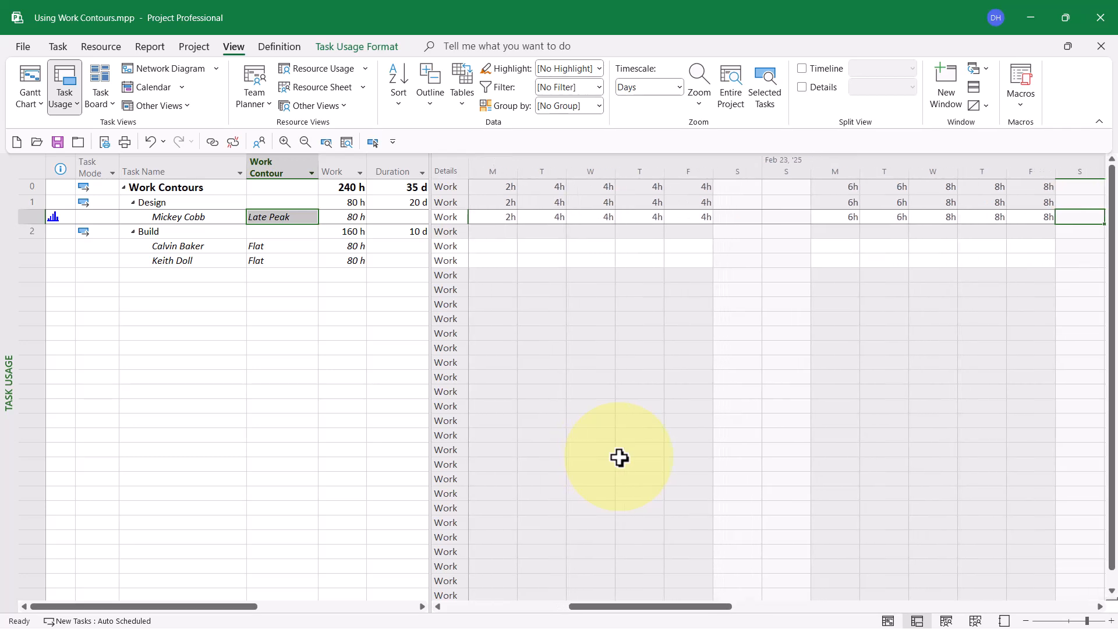
pyautogui.press('Right')
pyautogui.press('Right')
pyautogui.press('Right')
pyautogui.press('Right')
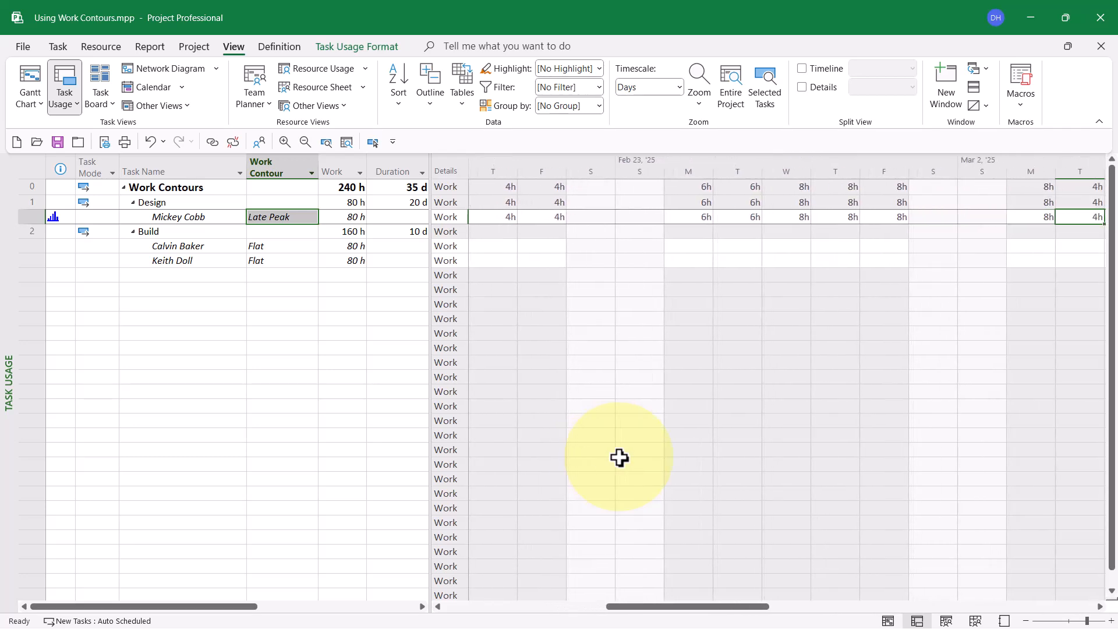
pyautogui.press('Right')
pyautogui.press('Right')
pyautogui.press('Right')
pyautogui.press('Right')
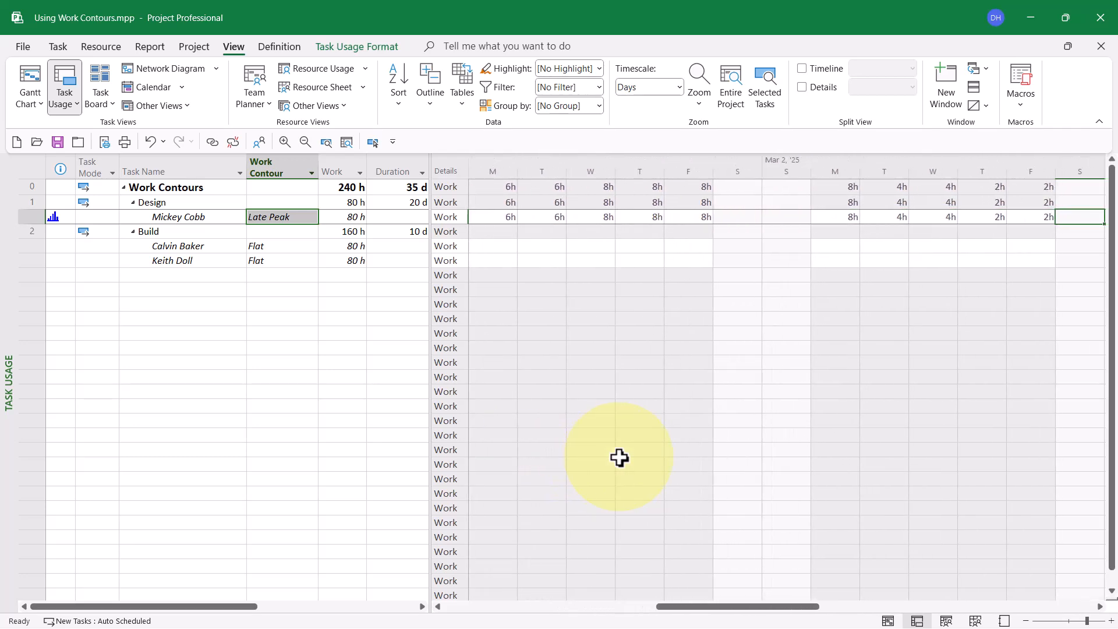
pyautogui.press('Right')
pyautogui.press('Right')
pyautogui.press('Right')
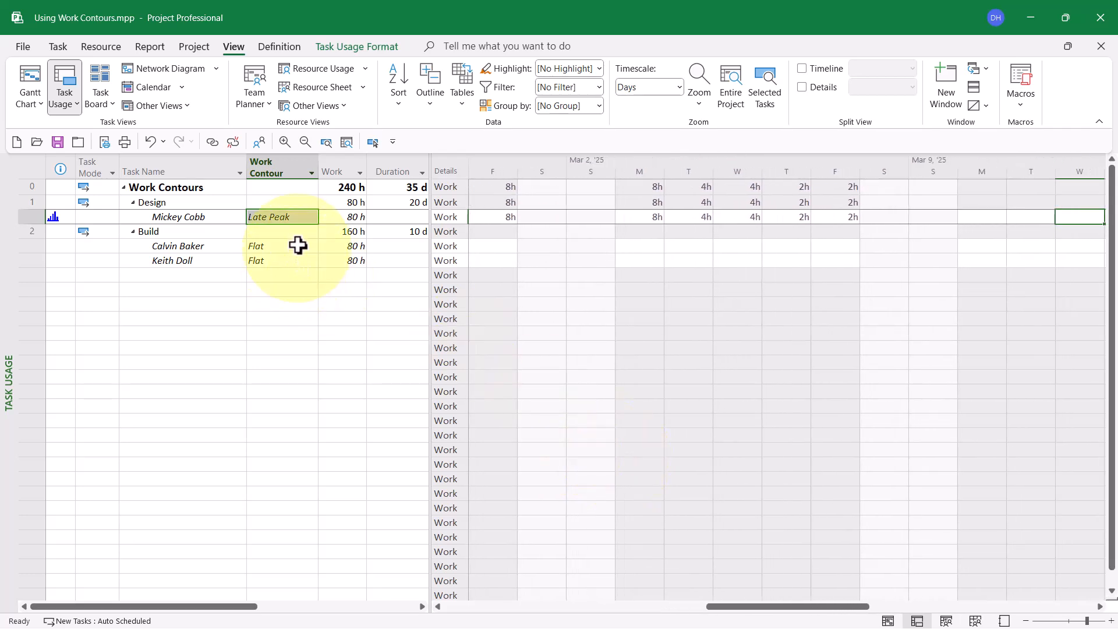
# Step: Set the work contour of the resource assignment under Design to Bell
pyautogui.click(300, 215)
pyautogui.click(303, 216)
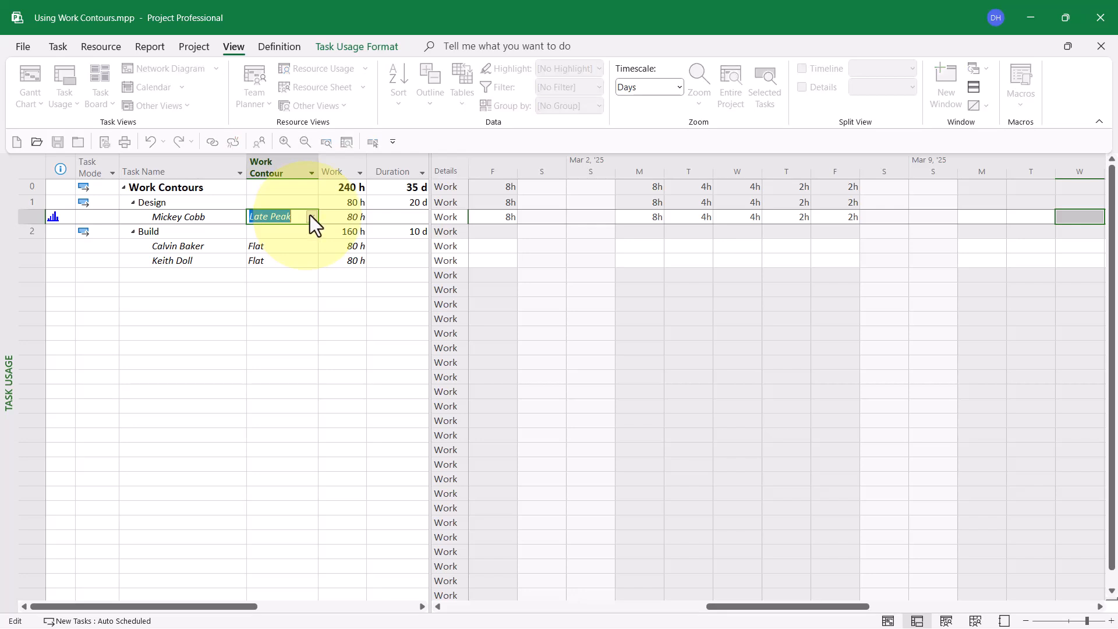
pyautogui.click(311, 215)
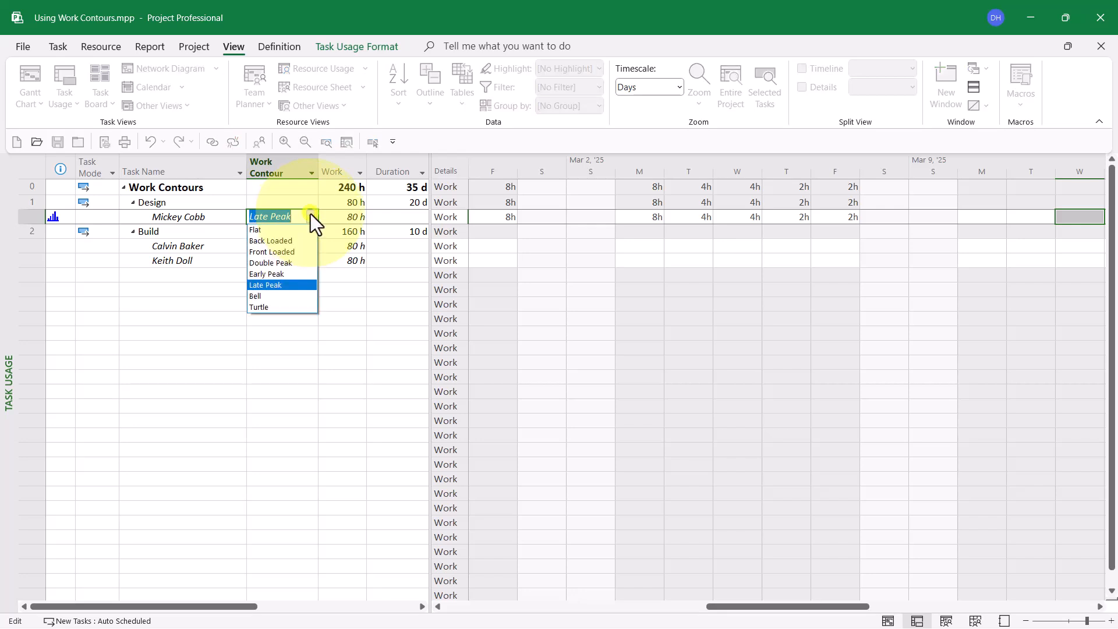
pyautogui.click(281, 295)
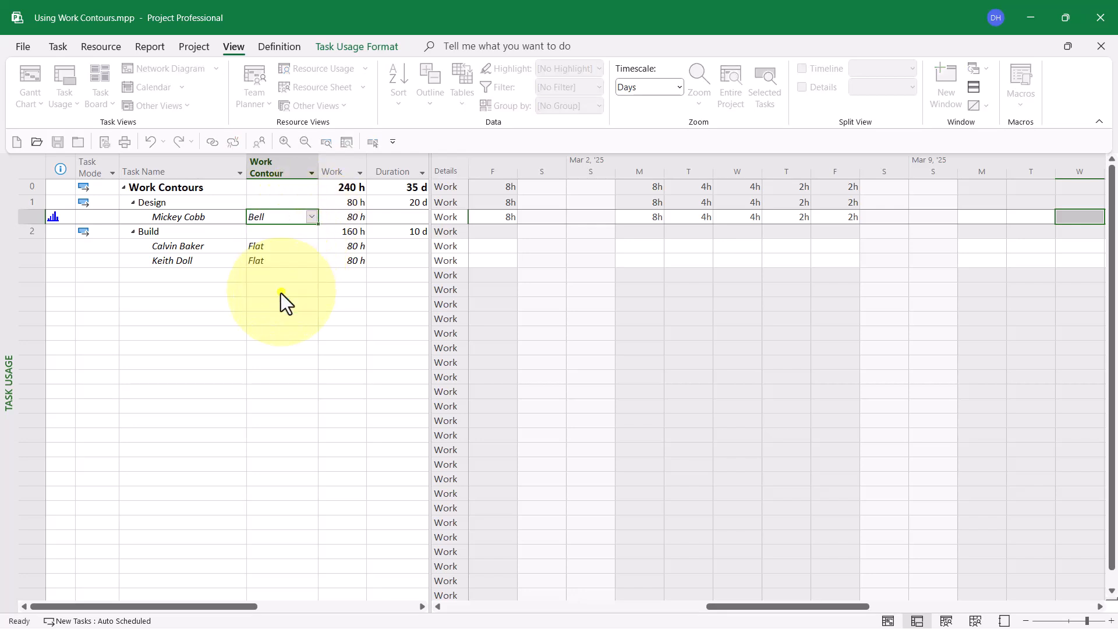
# Step: Examine how the Bell contour spreads the Design assignment's daily work, going day by day from the assignment's start past its end
pyautogui.click(373, 142)
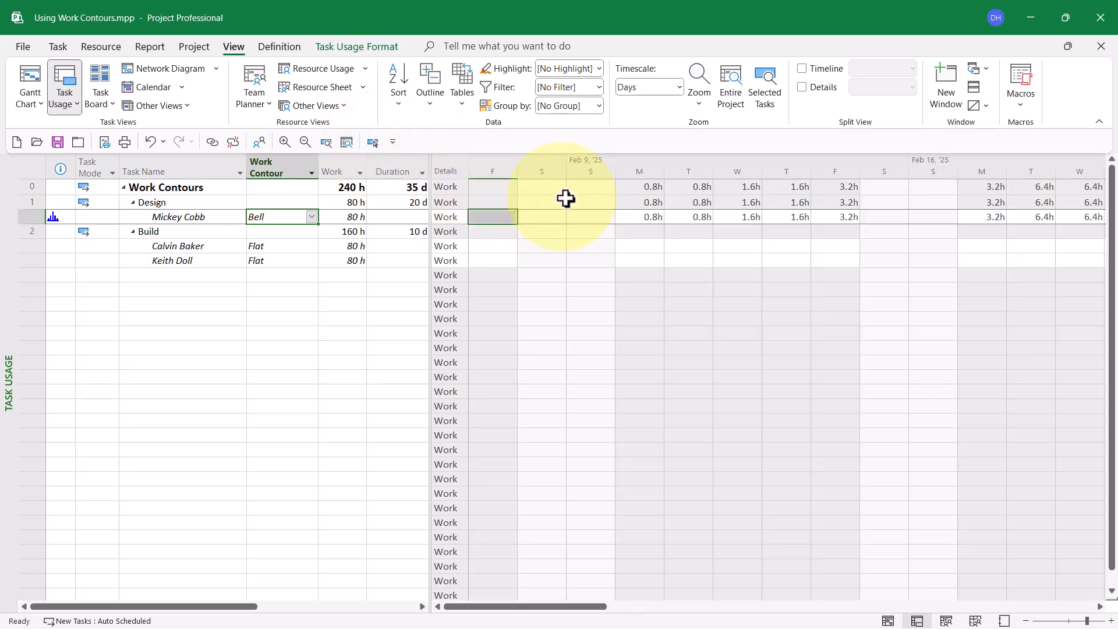
pyautogui.click(640, 216)
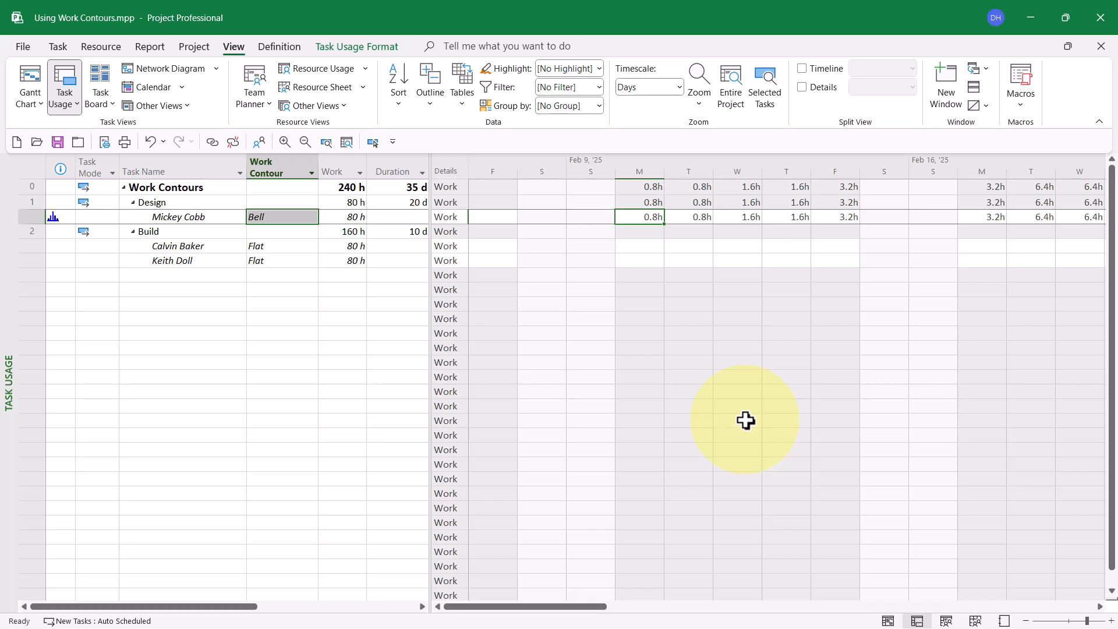
pyautogui.press('Right')
pyautogui.press('Right')
pyautogui.press('Right')
pyautogui.press('Right')
pyautogui.press('Right')
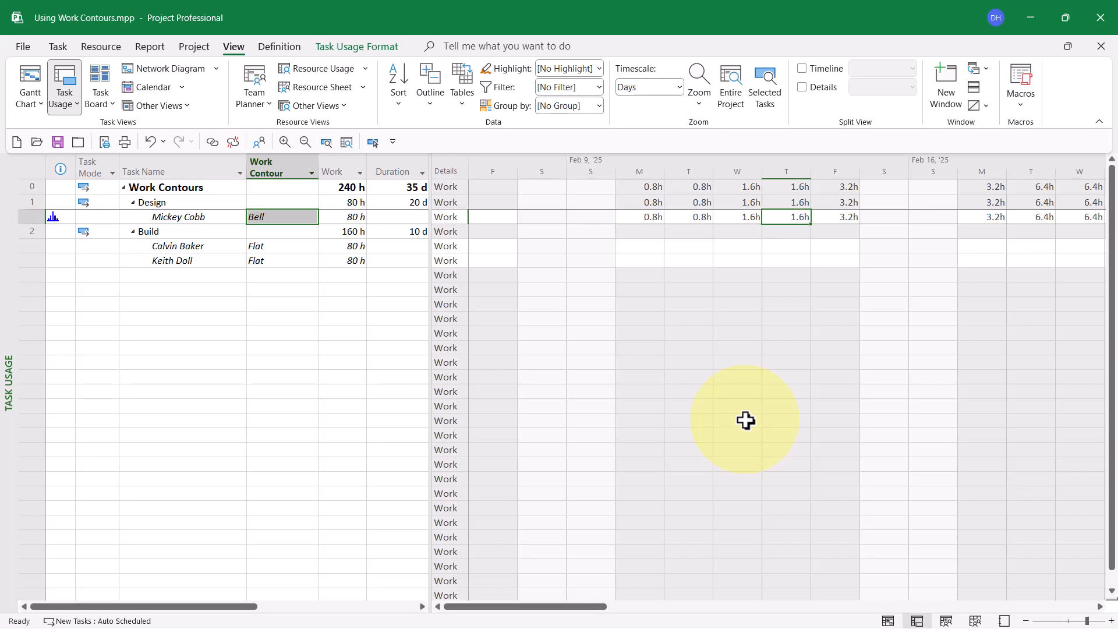
pyautogui.press('Right')
pyautogui.press('Right')
pyautogui.press('Right')
pyautogui.press('Right')
pyautogui.press('Right')
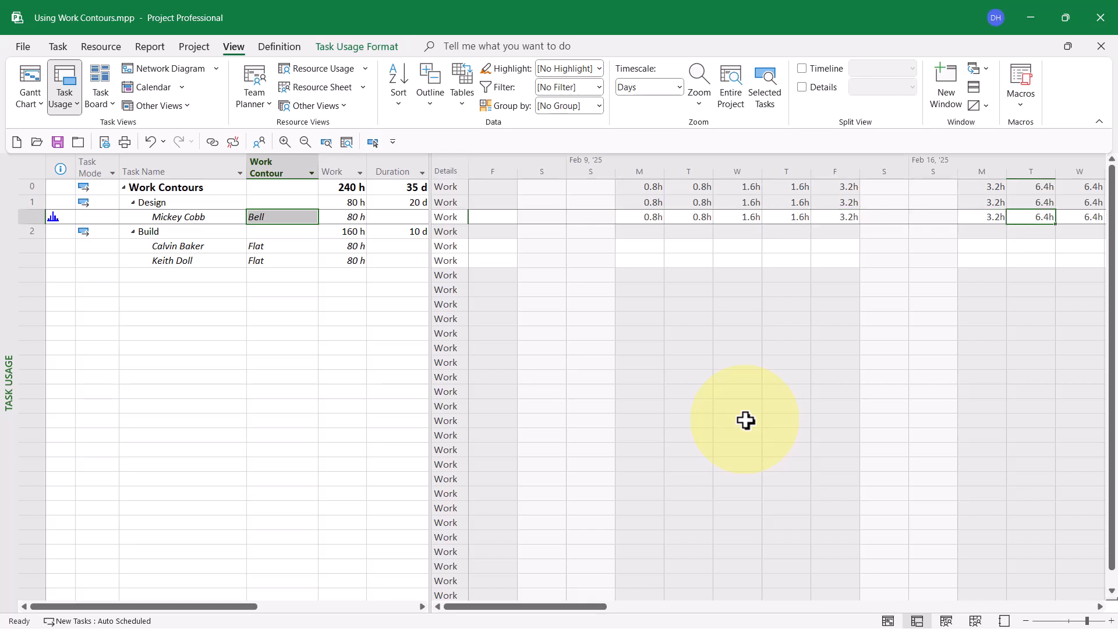
pyautogui.press('Right')
pyautogui.press('Right')
pyautogui.press('Right')
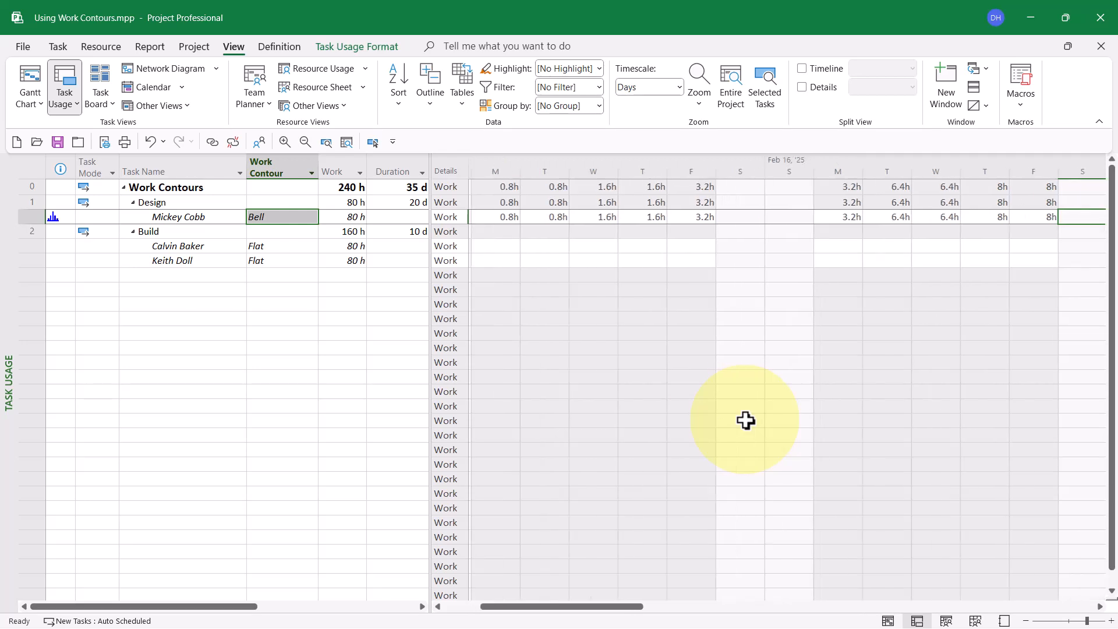
pyautogui.press('Right')
pyautogui.press('Right')
pyautogui.press('Right')
pyautogui.press('Right')
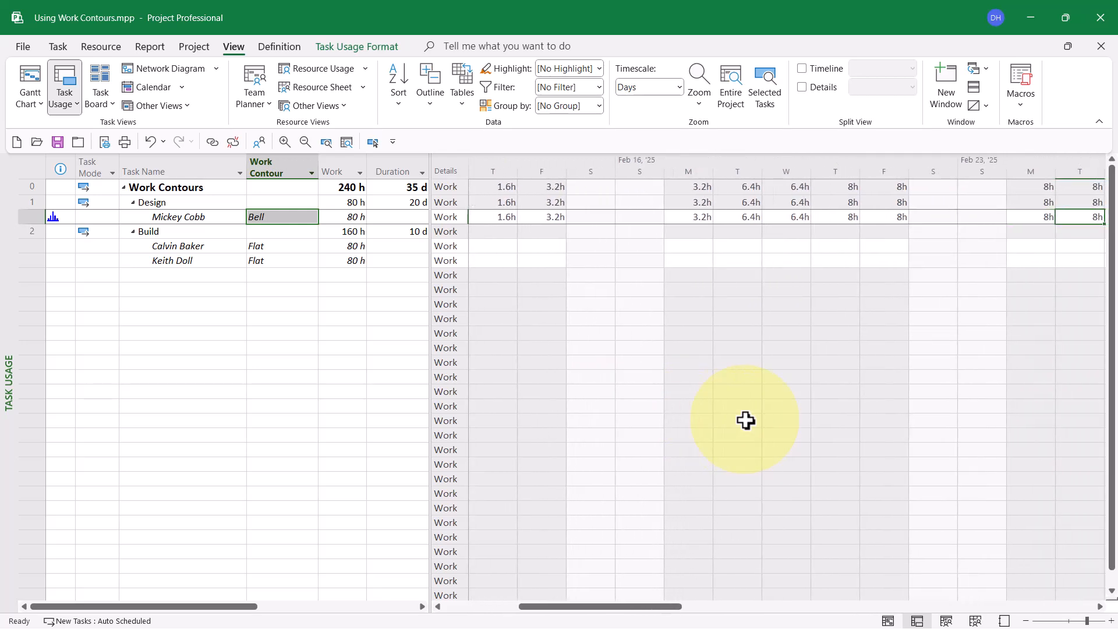
pyautogui.press('Right')
pyautogui.press('Right')
pyautogui.press('Right')
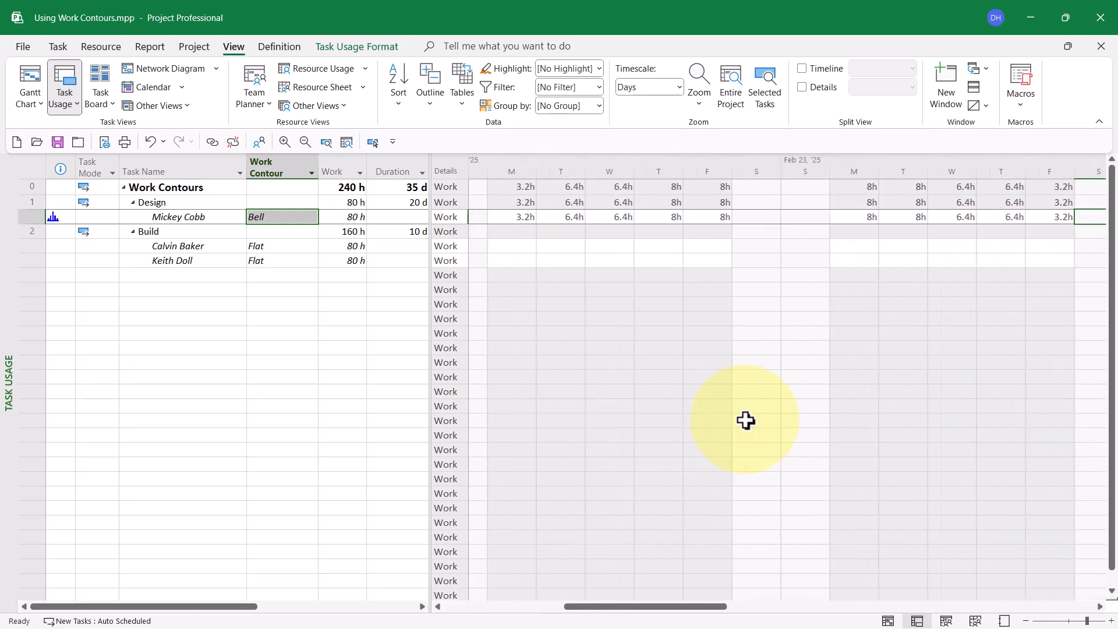
pyautogui.press('Right')
pyautogui.press('Right')
pyautogui.press('Right')
pyautogui.press('Right')
pyautogui.press('Right')
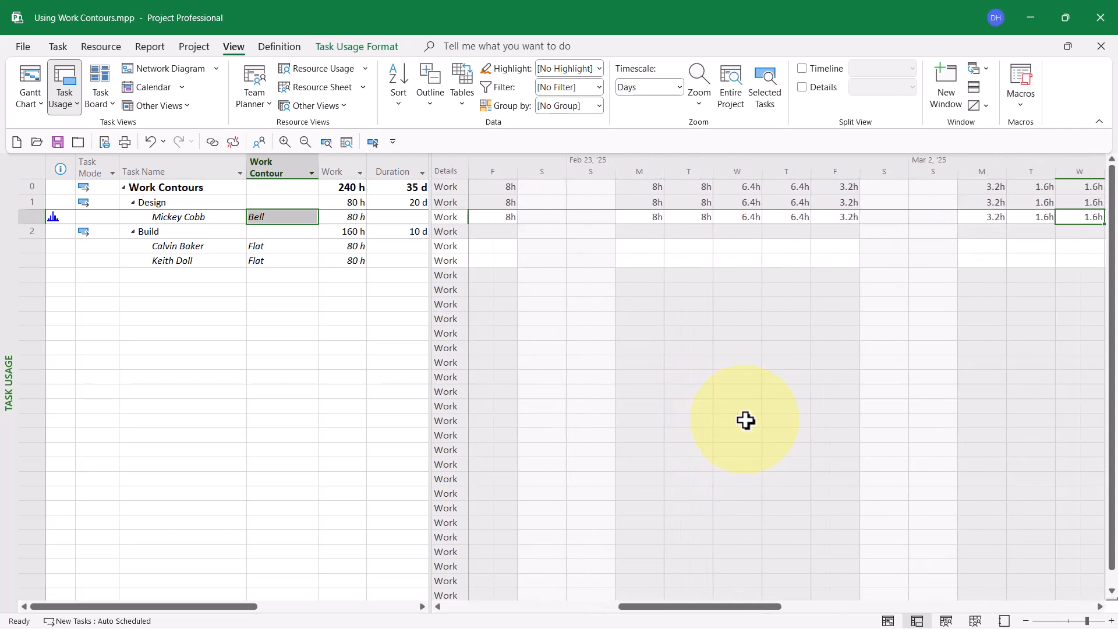
pyautogui.press('Right')
pyautogui.press('Right')
pyautogui.press('Right')
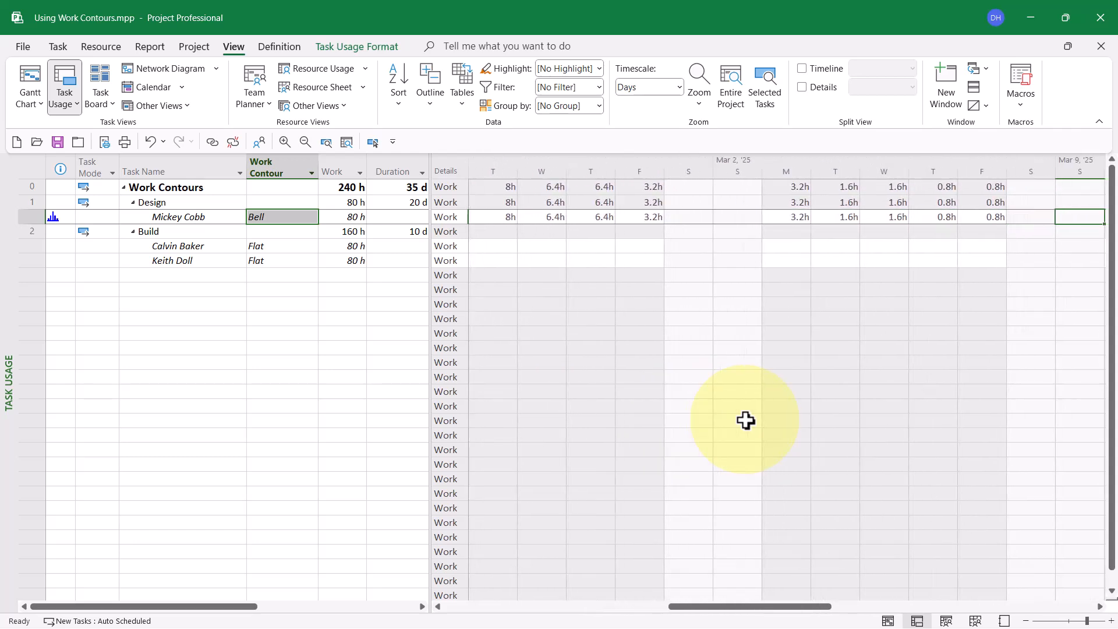
pyautogui.press('Right')
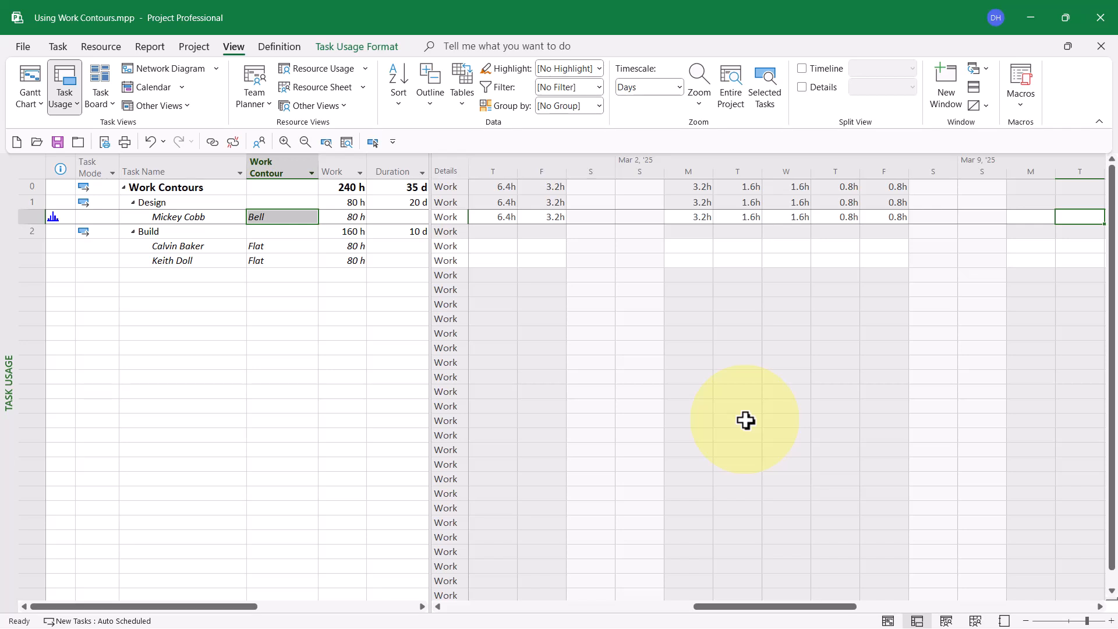
# Step: Set the work contour of the resource assignment under Design to Turtle
pyautogui.click(294, 214)
pyautogui.click(294, 215)
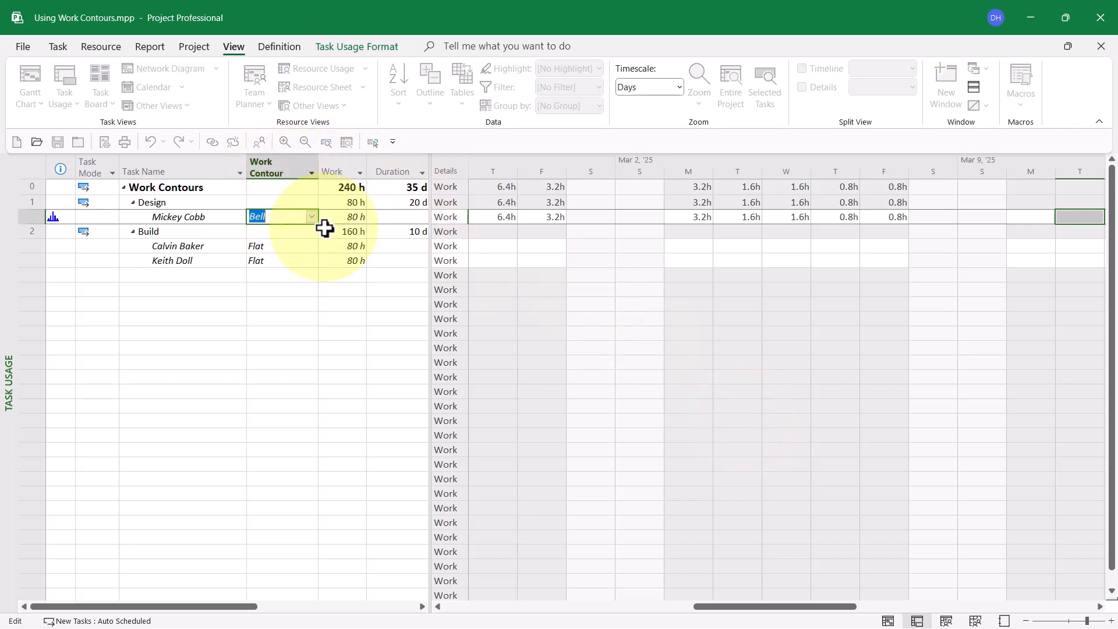
pyautogui.click(310, 219)
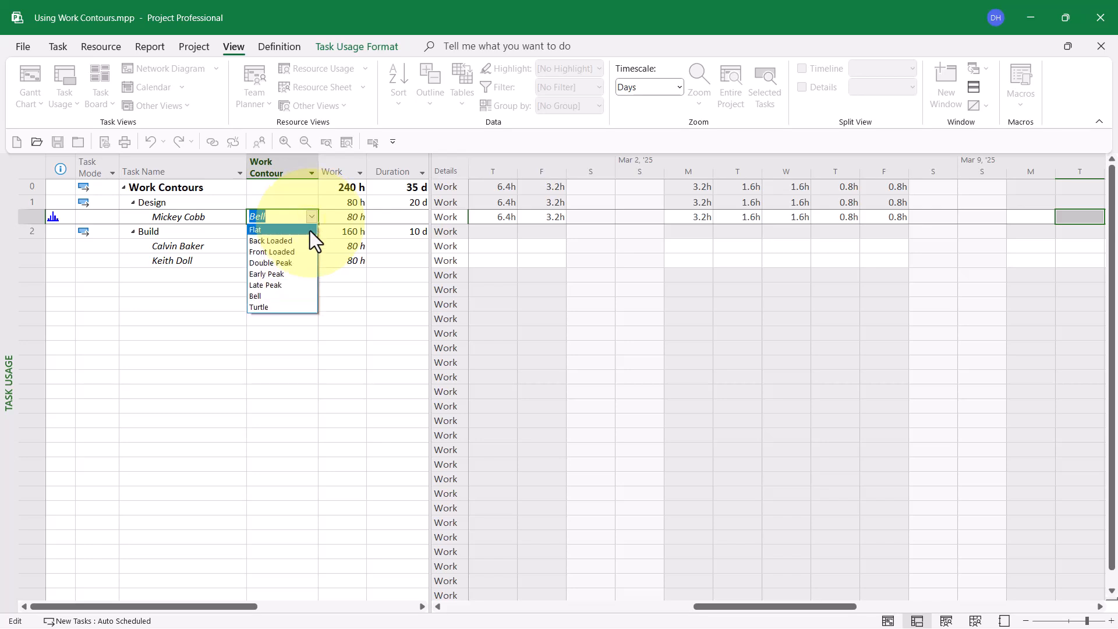
pyautogui.click(285, 308)
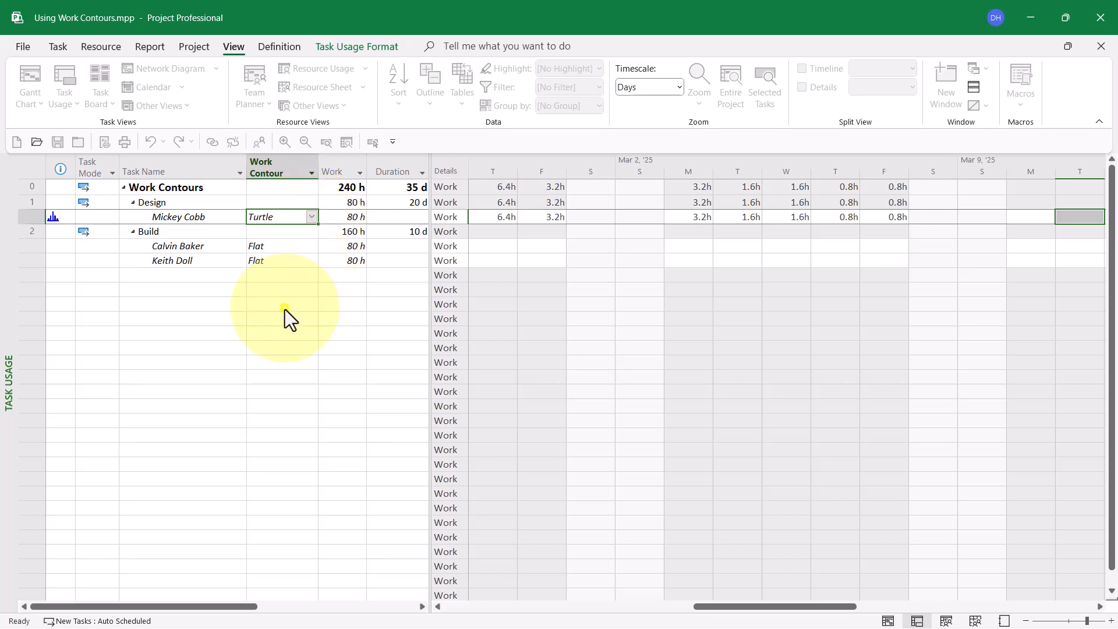
# Step: Examine how the Turtle contour spreads the Design assignment's daily work, going day by day from the assignment's start past its end
pyautogui.click(371, 142)
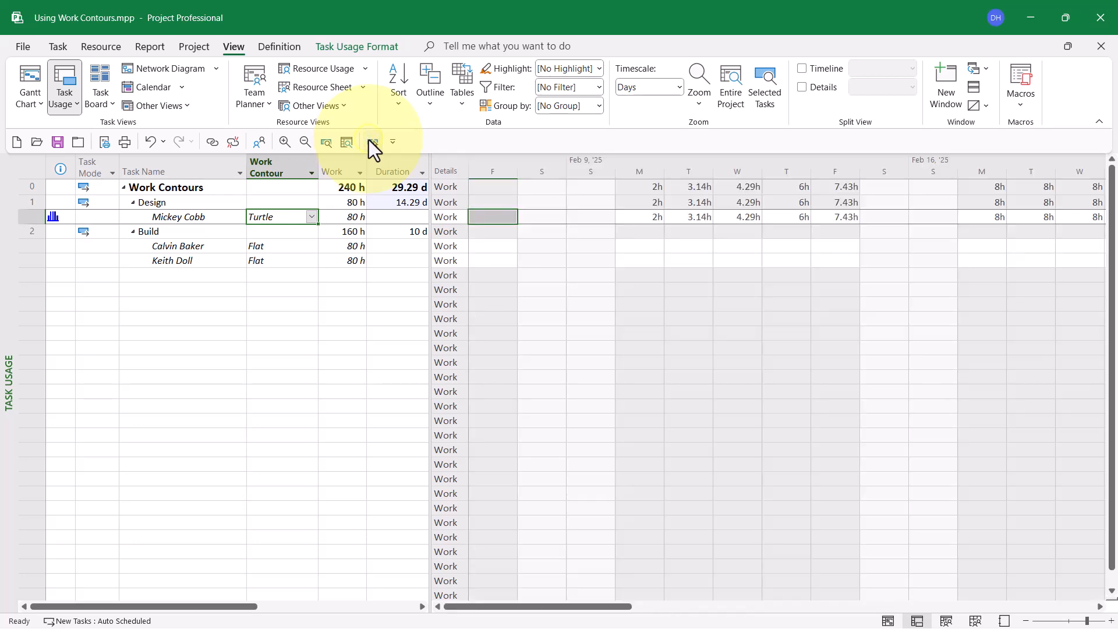
pyautogui.click(638, 218)
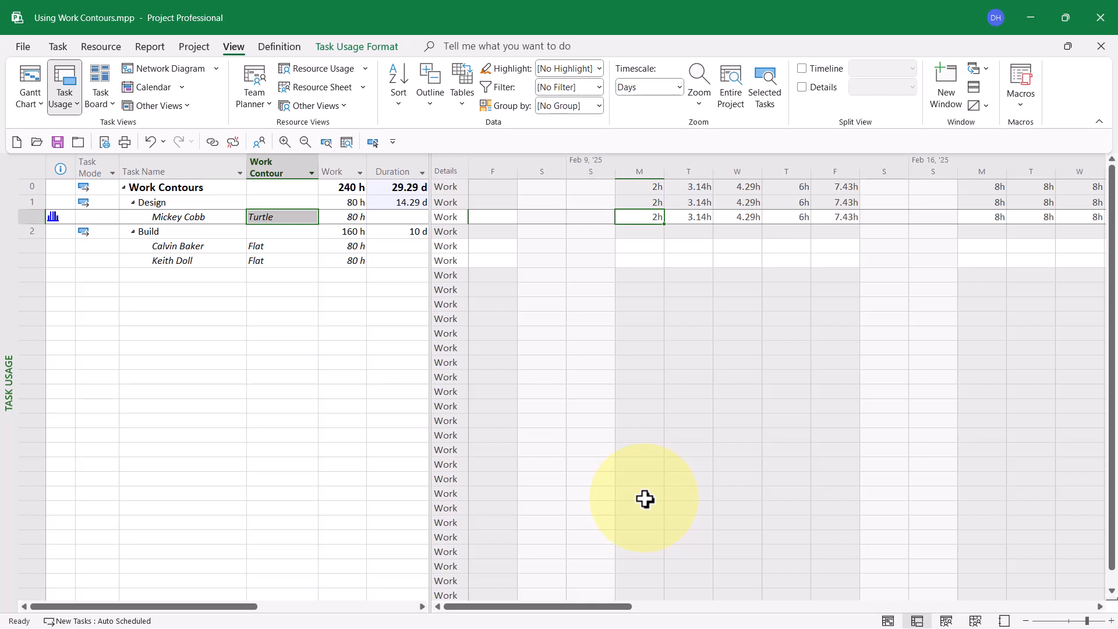
pyautogui.press('Right')
pyautogui.press('Right')
pyautogui.press('Right')
pyautogui.press('Right')
pyautogui.press('Right')
pyautogui.press('Right')
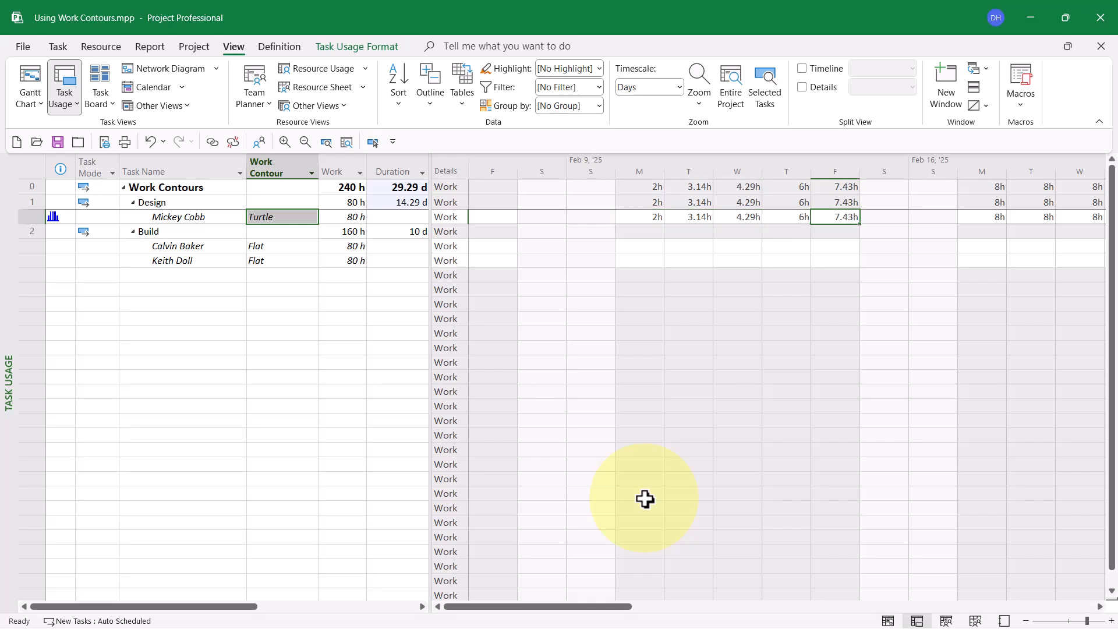
pyautogui.press('Right')
pyautogui.press('Right')
pyautogui.press('Right')
pyautogui.press('Right')
pyautogui.press('Right')
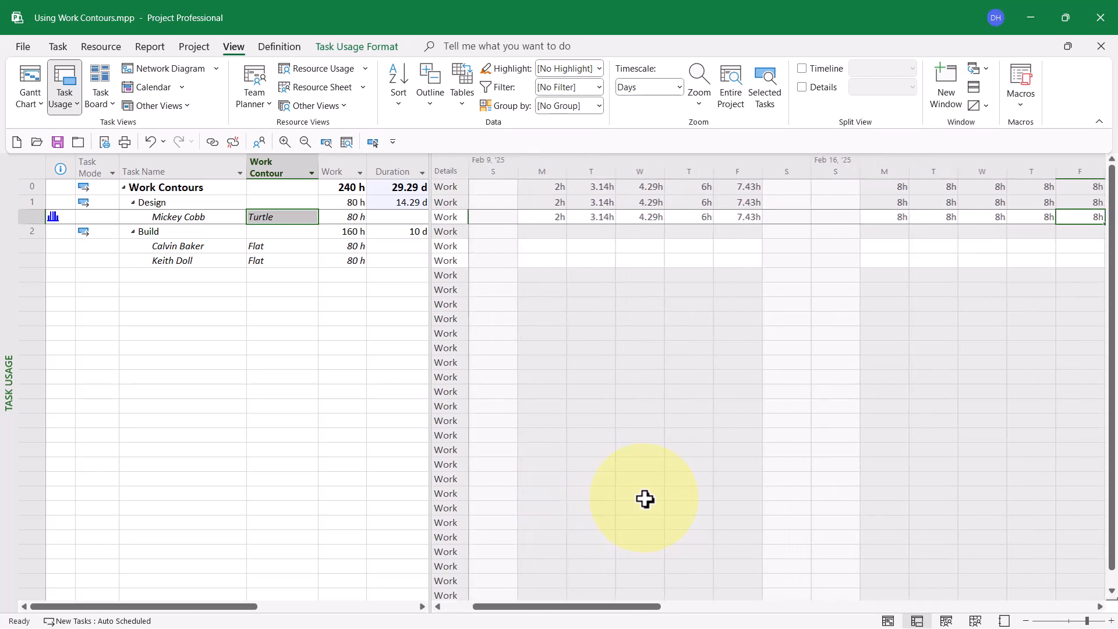
pyautogui.press('Right')
pyautogui.press('Right')
pyautogui.press('Right')
pyautogui.press('Right')
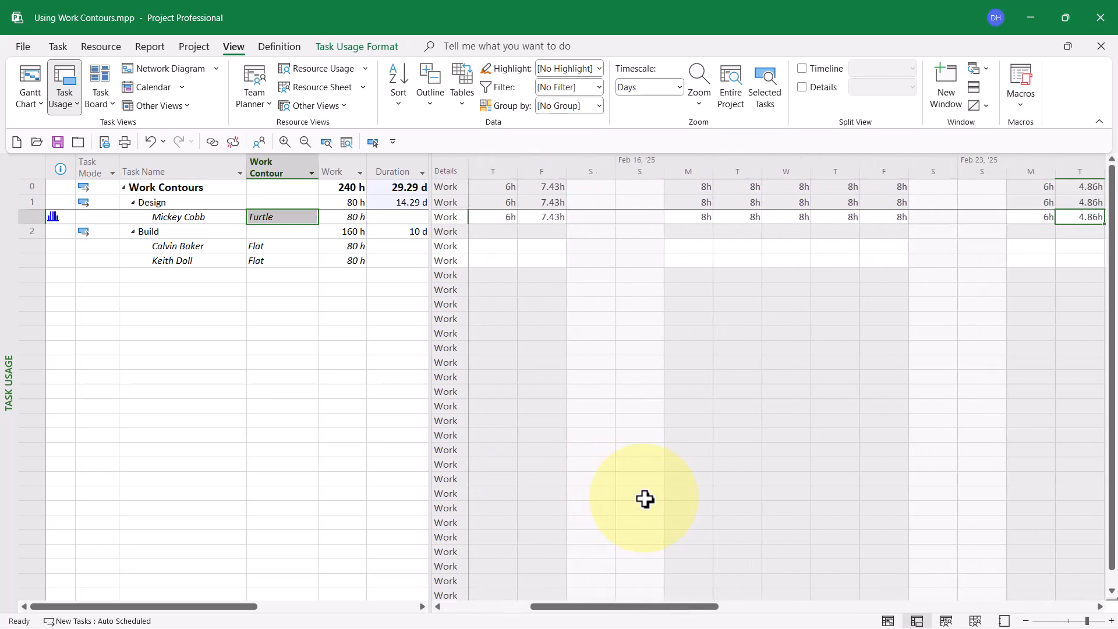
pyautogui.press('Right')
pyautogui.press('Right')
pyautogui.press('Right')
pyautogui.press('Right')
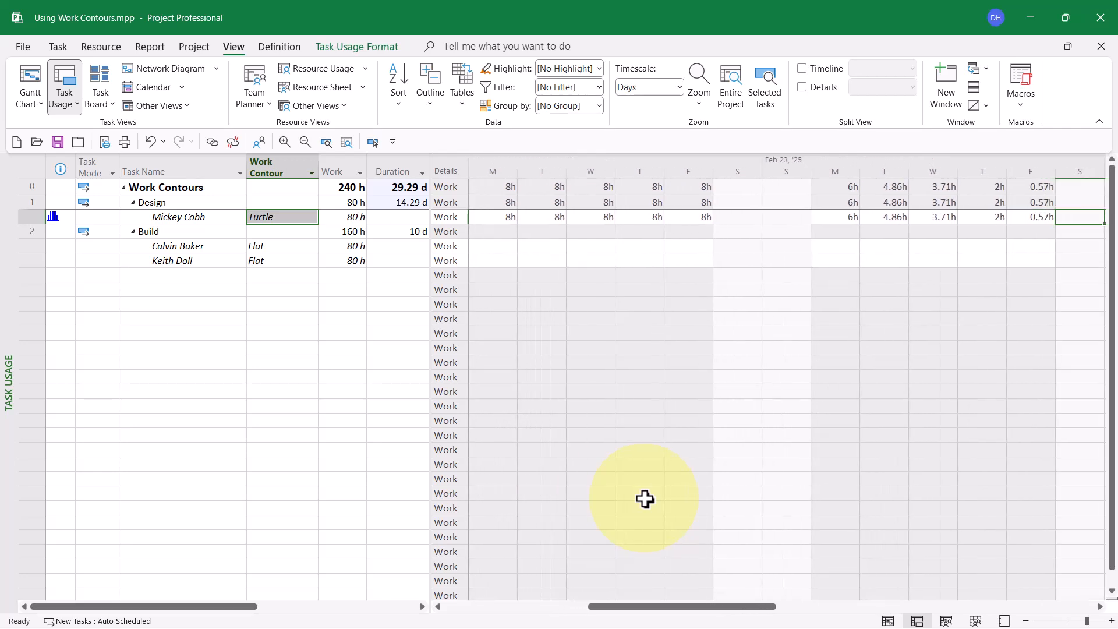
pyautogui.press('Right')
pyautogui.press('Right')
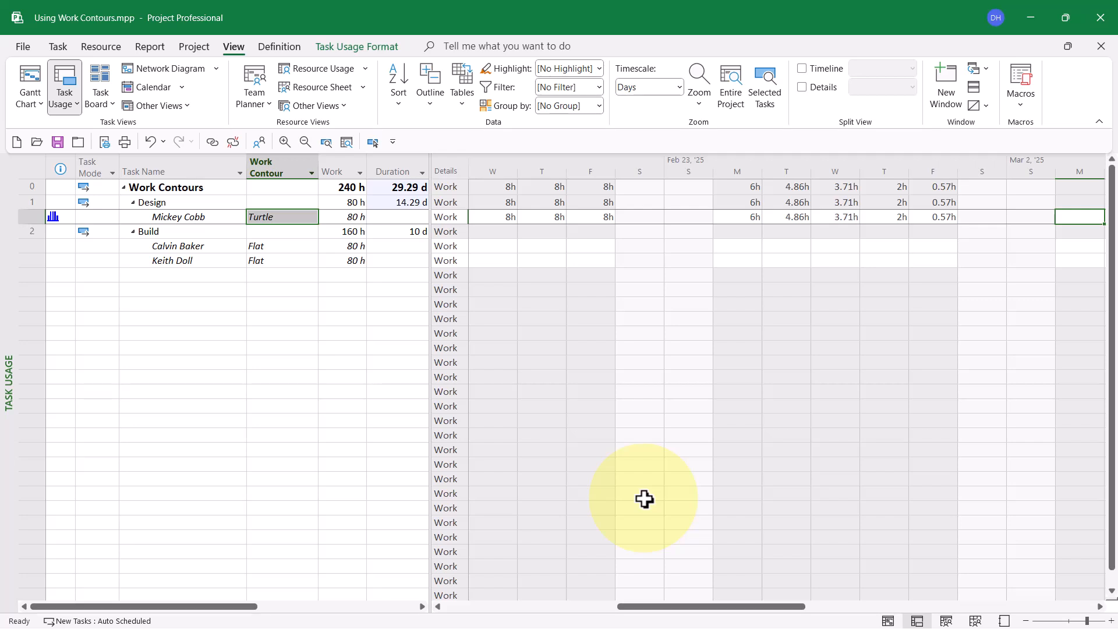
# Step: Return the Design assignment's work contour to Flat and check the Design task's duration together with its daily work from the start
pyautogui.click(298, 218)
pyautogui.click(309, 214)
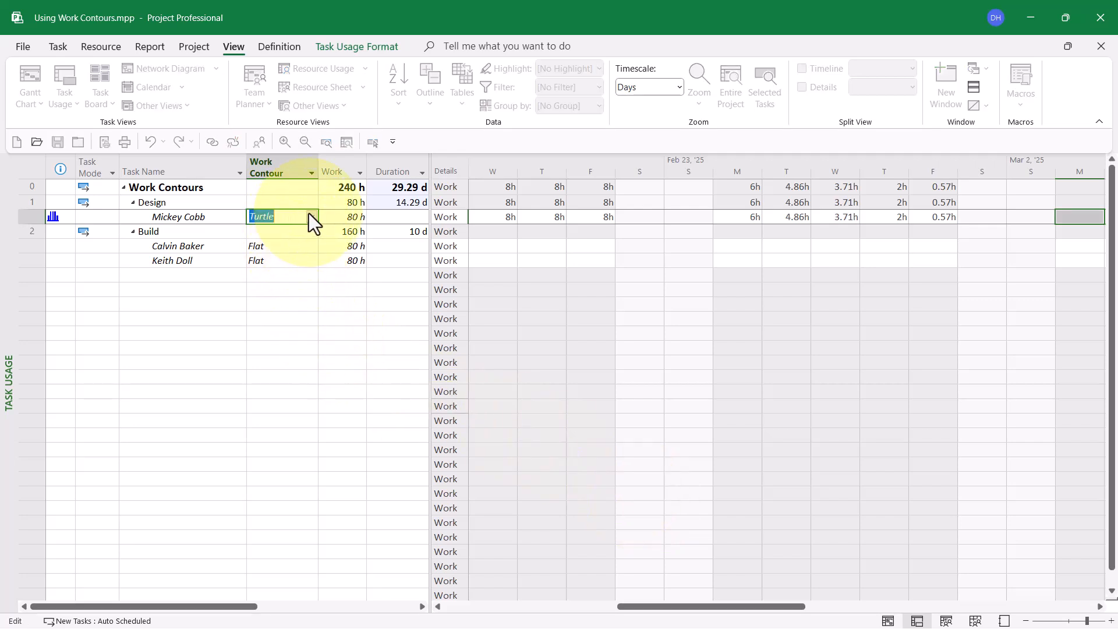
pyautogui.click(310, 213)
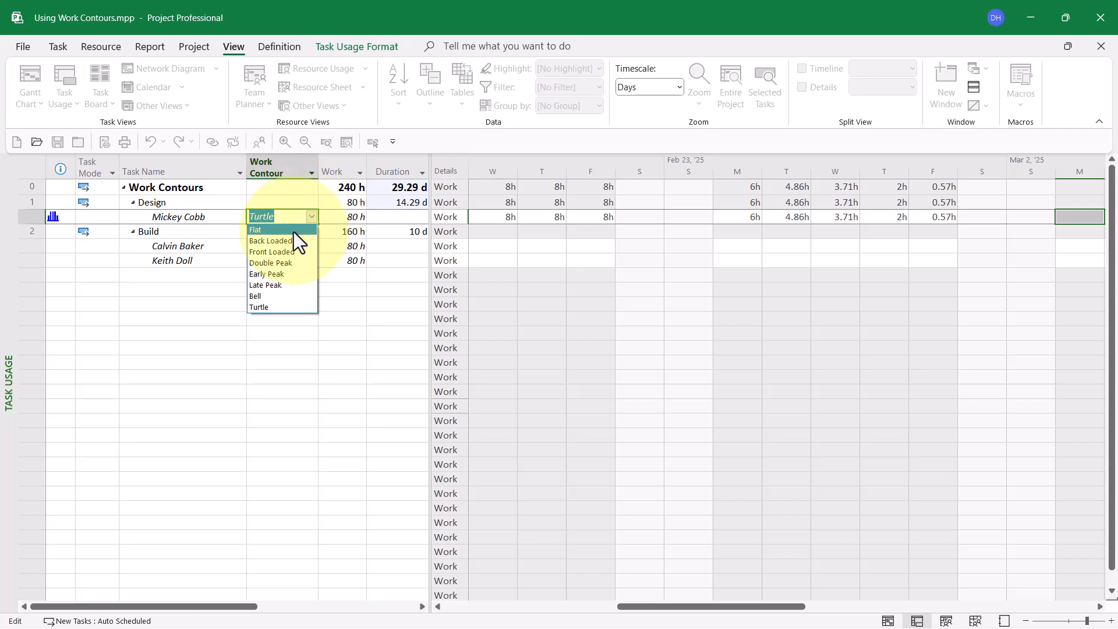
pyautogui.click(294, 232)
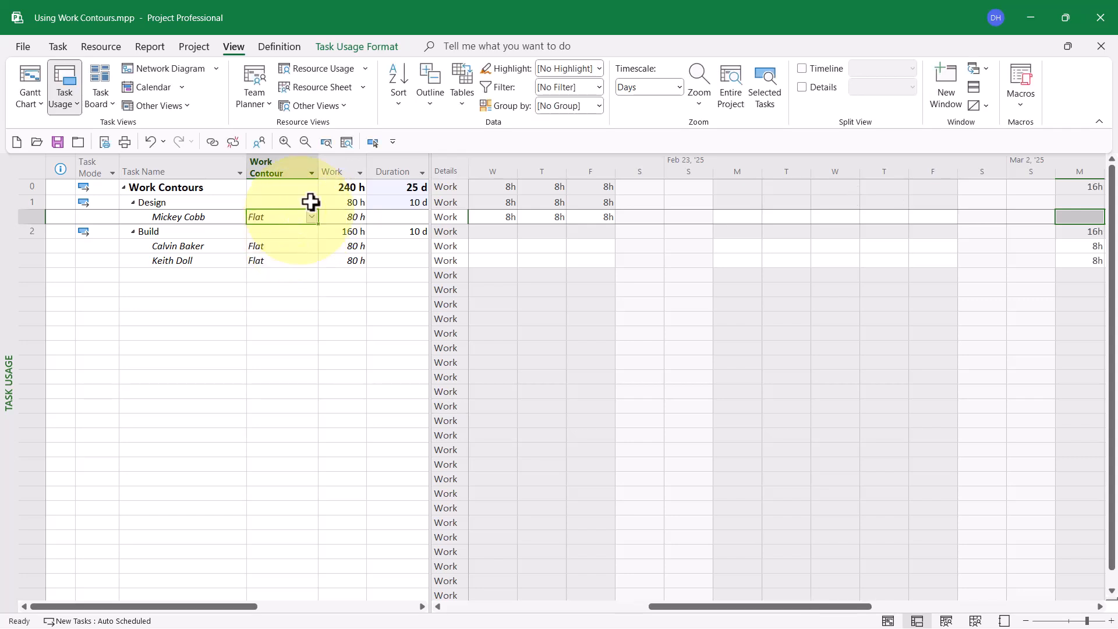
pyautogui.click(369, 145)
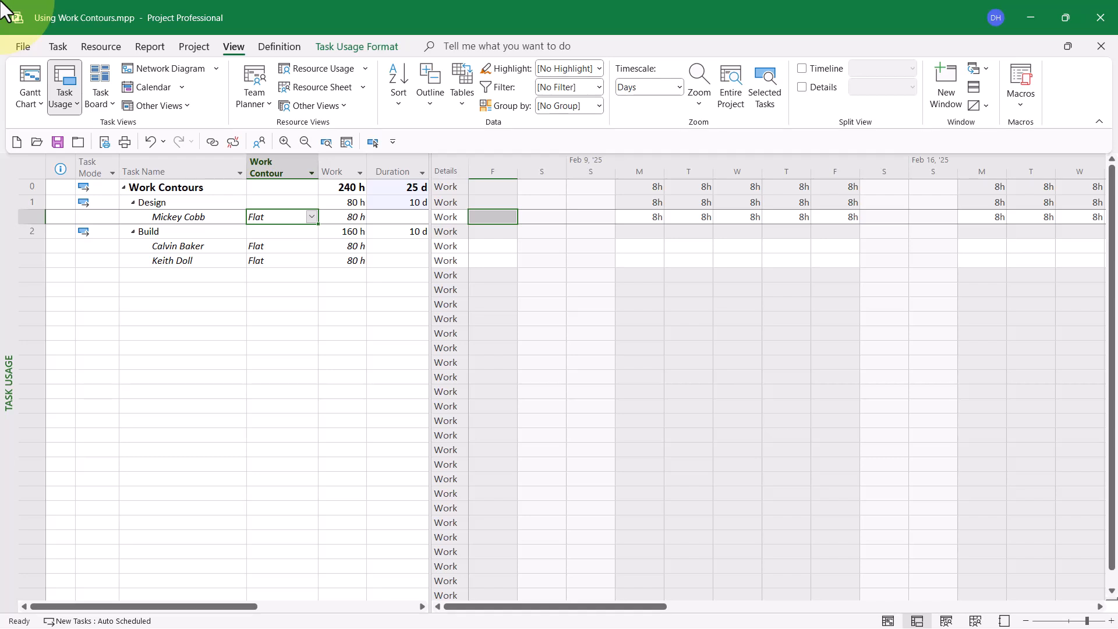
pyautogui.click(400, 203)
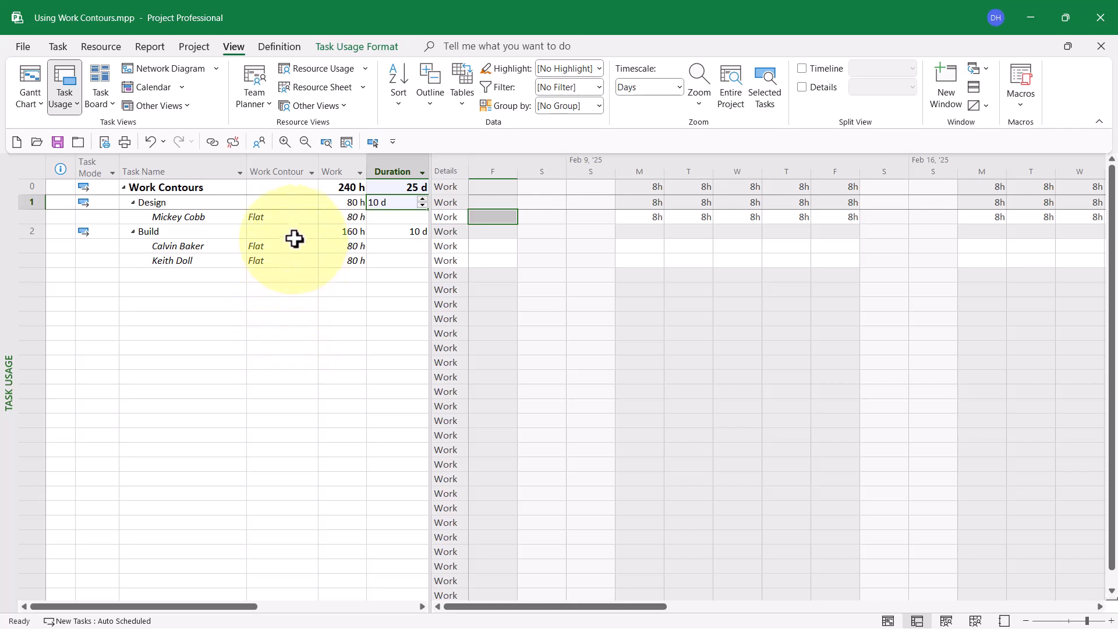
# Step: Set the Design assignment's work contour to Back Loaded to compare the task duration with the Flat contour
pyautogui.click(296, 218)
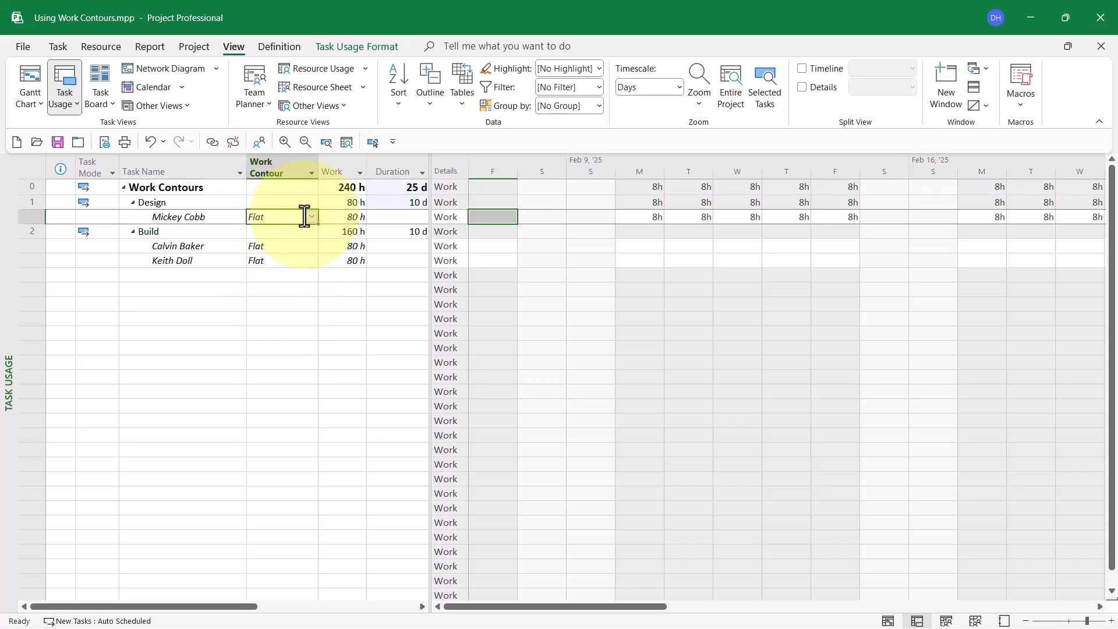
pyautogui.click(311, 216)
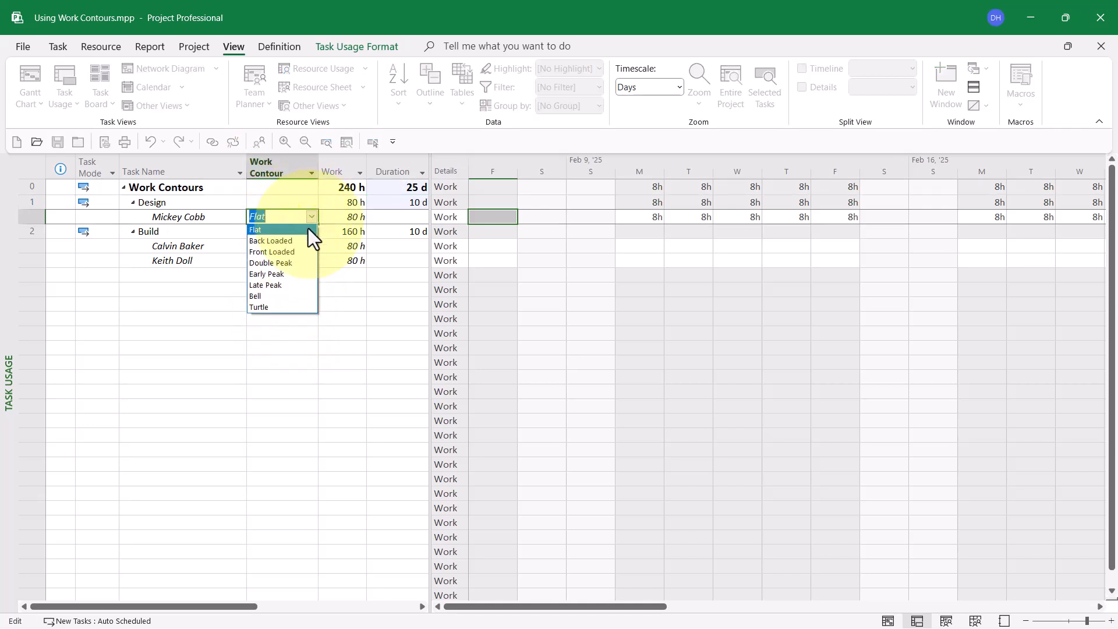
pyautogui.click(292, 242)
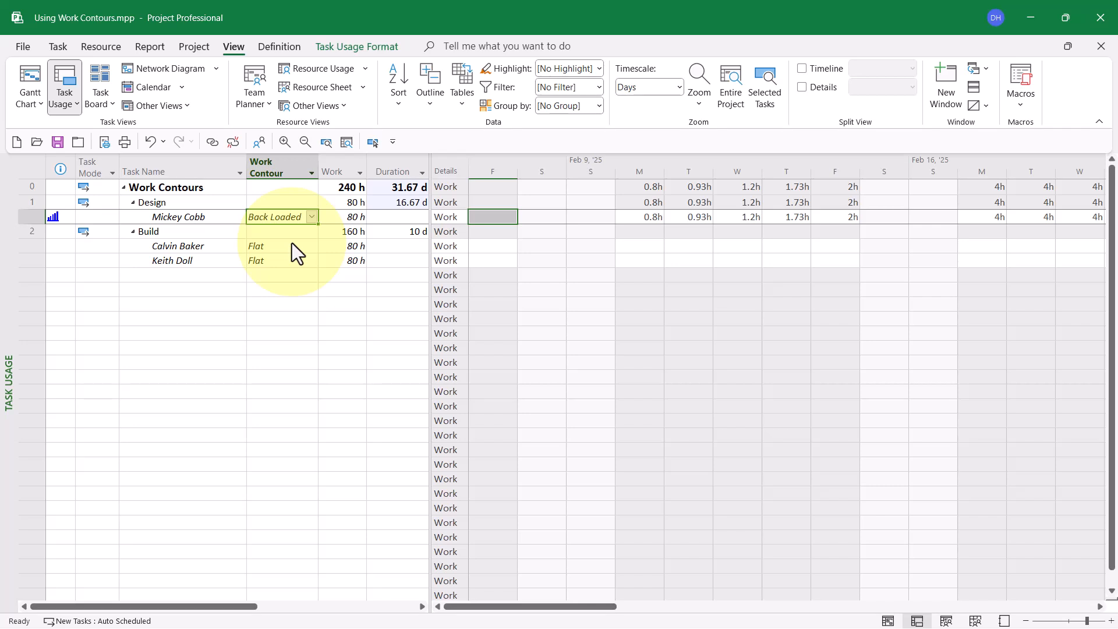
# Step: Switch the Design assignment's work contour to Front Loaded and on to Double Peak to compare the resulting task durations
pyautogui.click(313, 220)
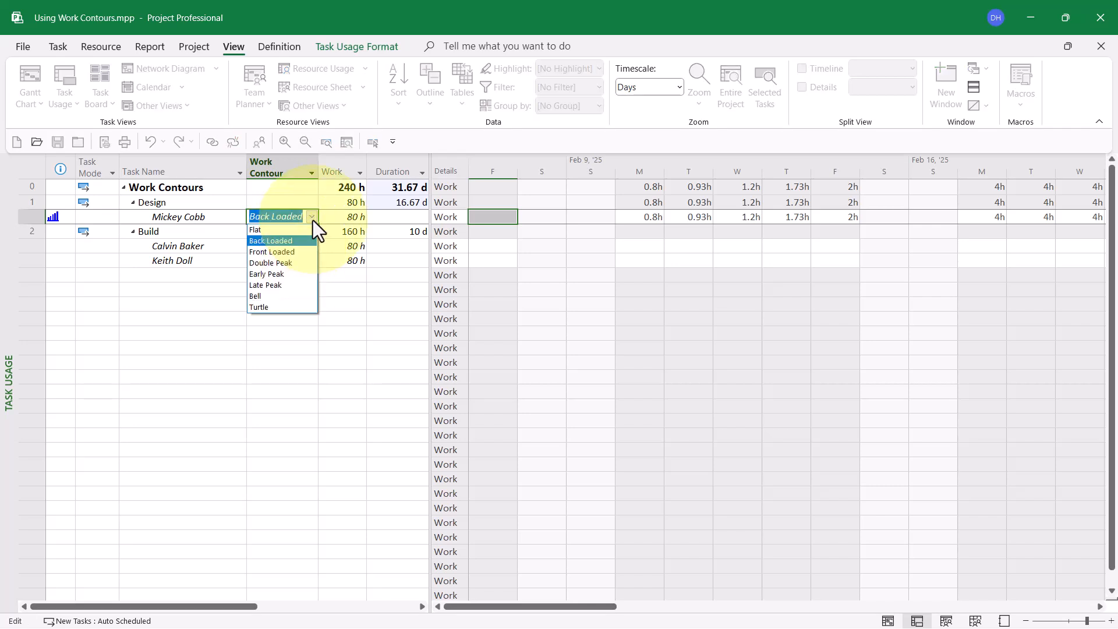
pyautogui.click(302, 251)
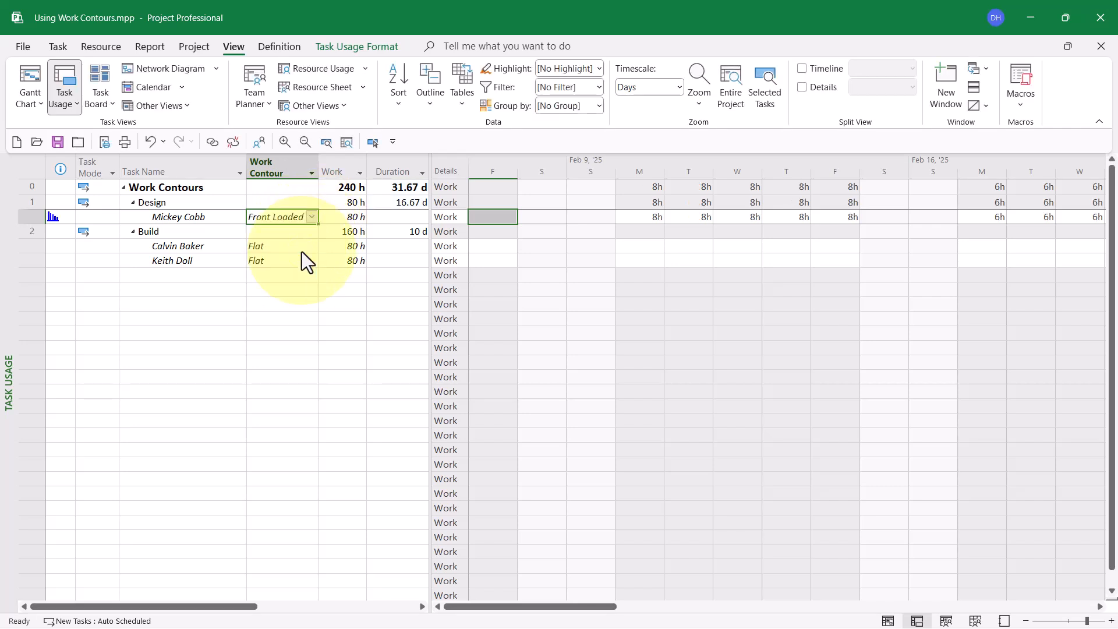
pyautogui.click(312, 215)
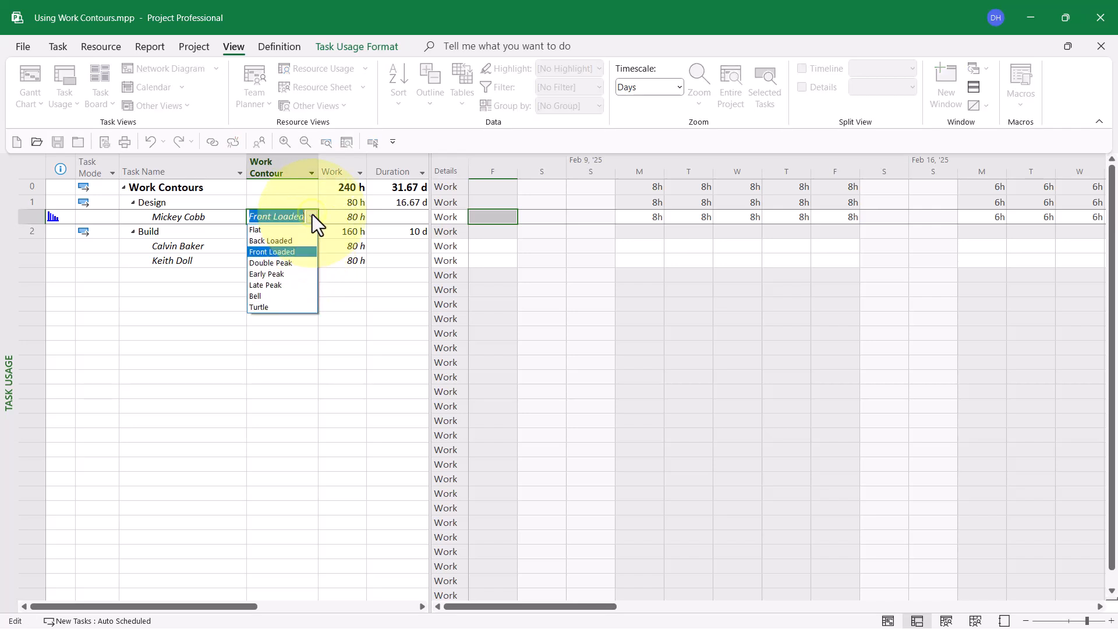
pyautogui.click(300, 261)
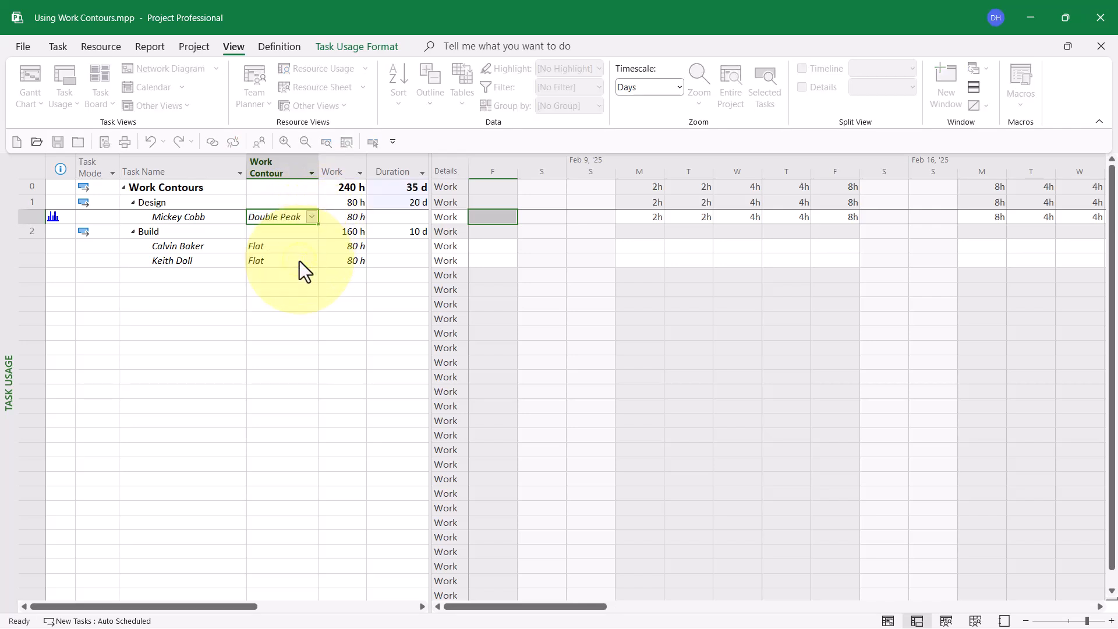
# Step: Switch the Design assignment's work contour to Early Peak and on to Late Peak to compare the resulting task durations
pyautogui.click(312, 216)
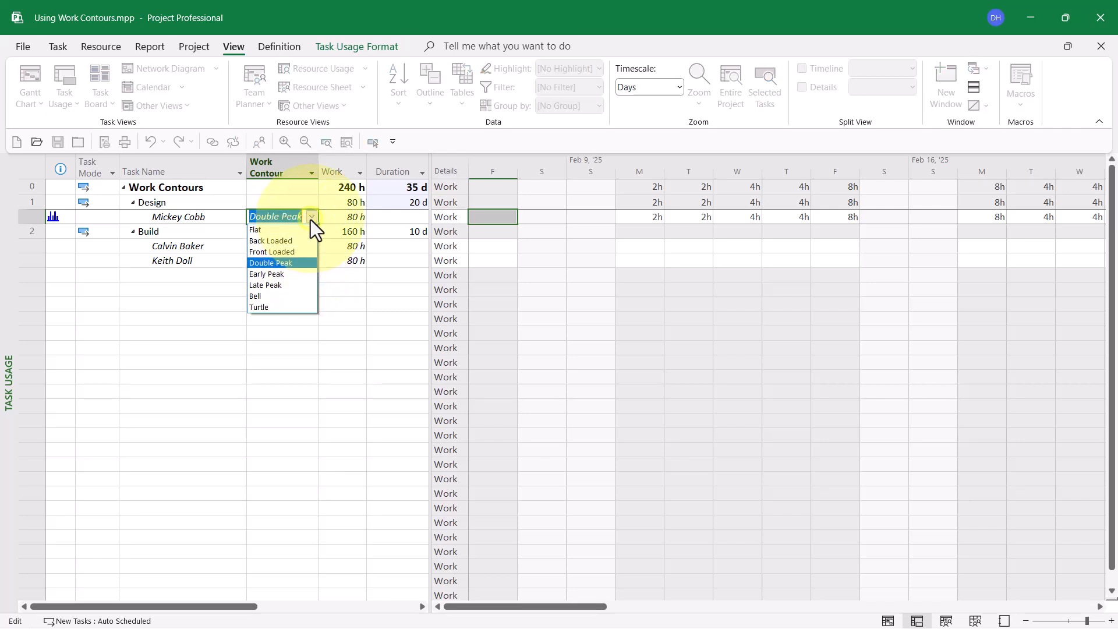
pyautogui.click(295, 270)
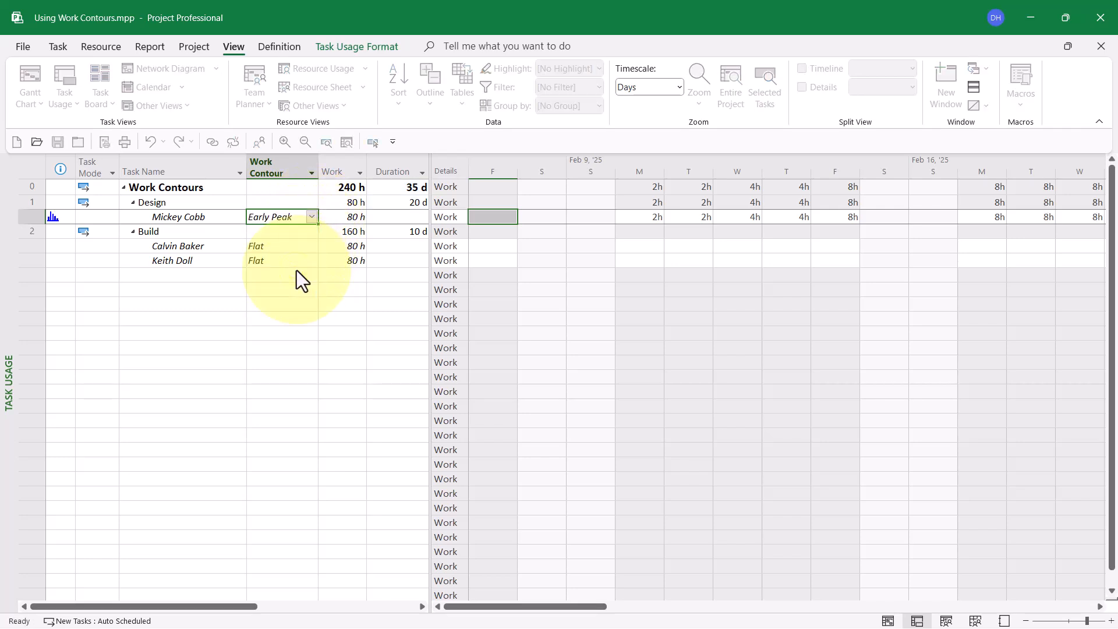
pyautogui.click(312, 217)
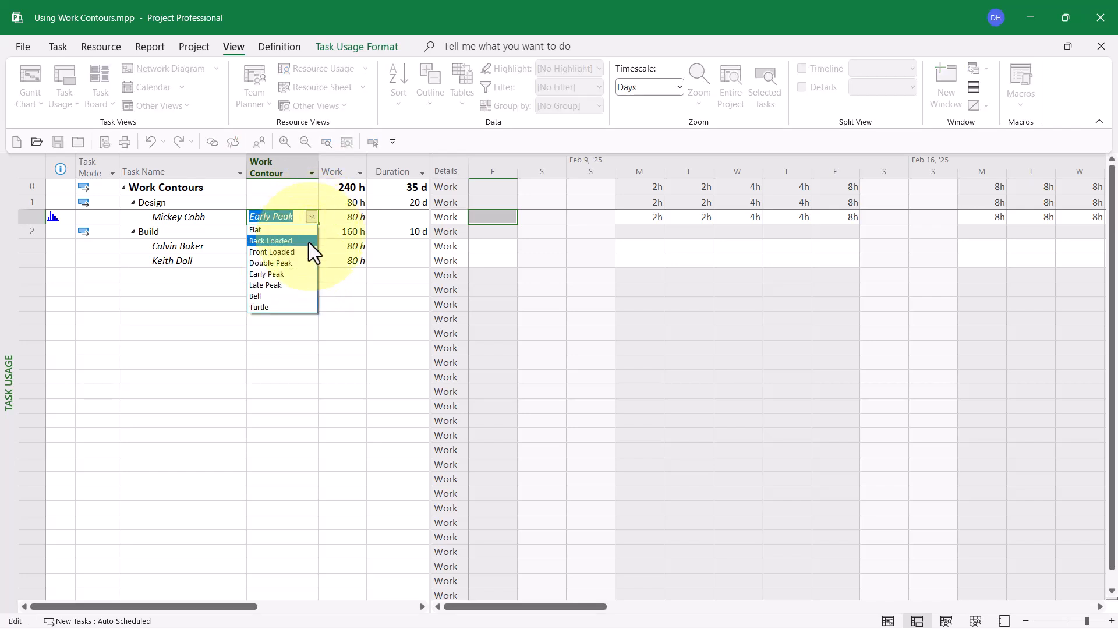
pyautogui.click(296, 285)
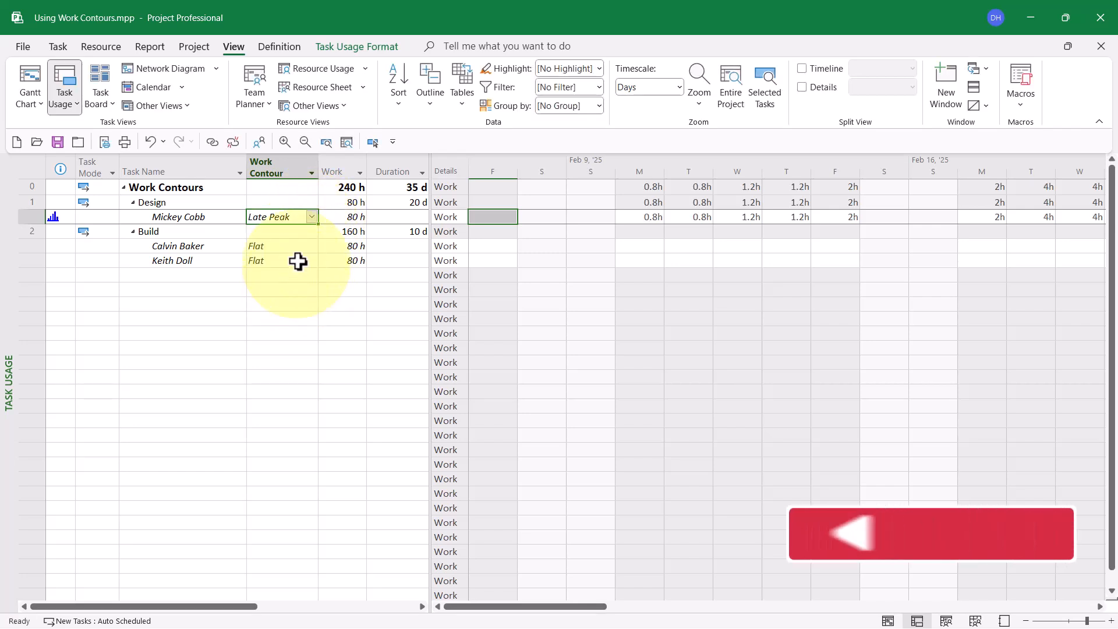
# Step: Switch the Design assignment's work contour to Bell and on to Turtle to compare the resulting task durations
pyautogui.click(310, 219)
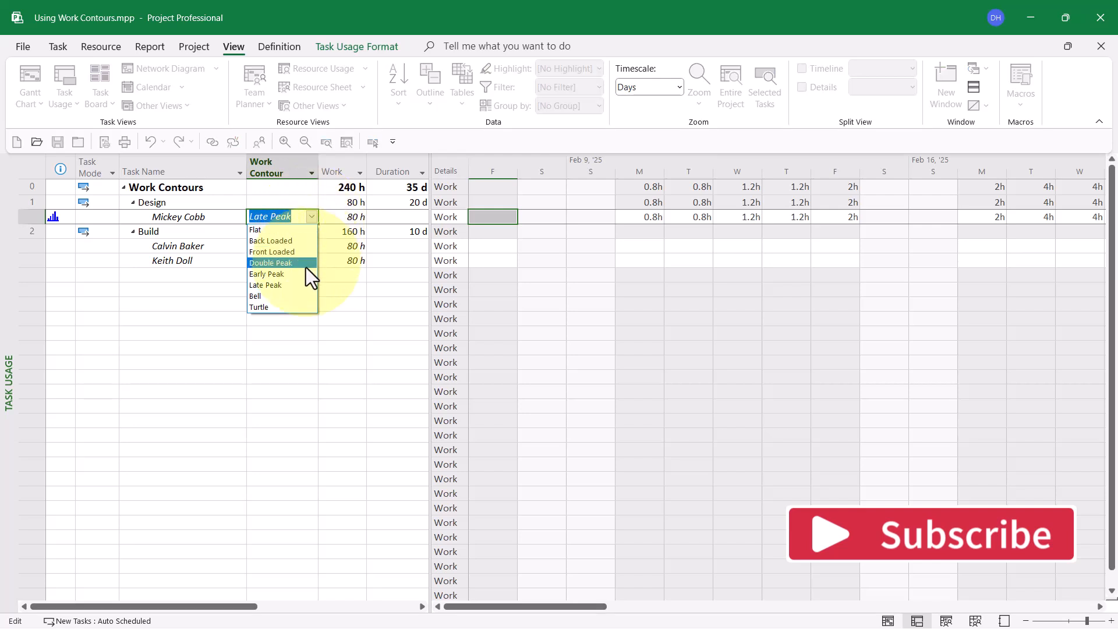
pyautogui.click(289, 294)
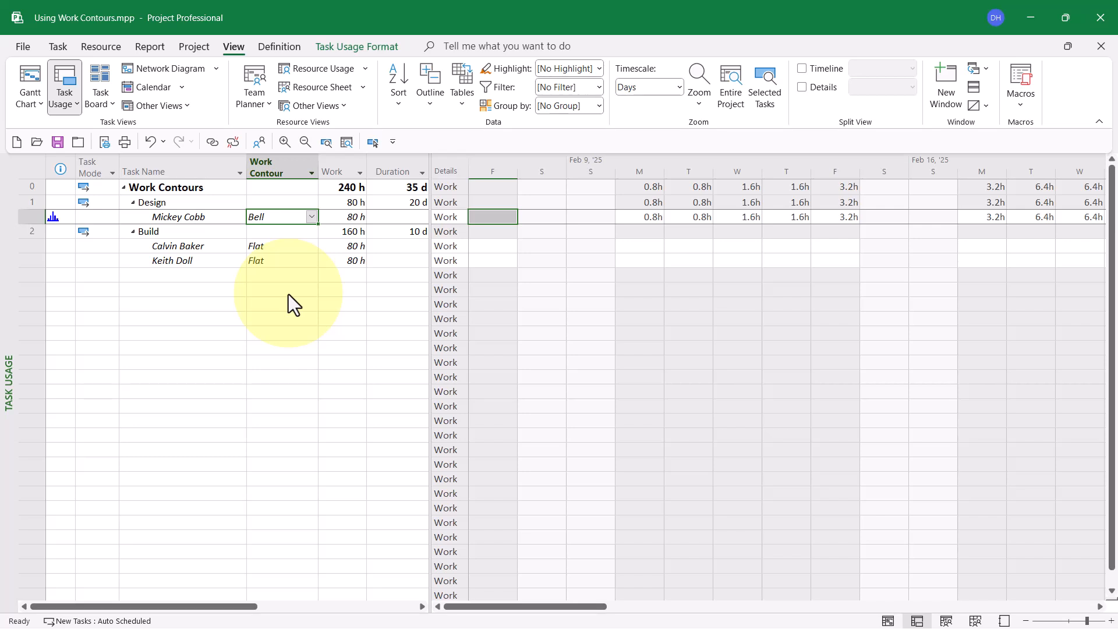
pyautogui.click(312, 221)
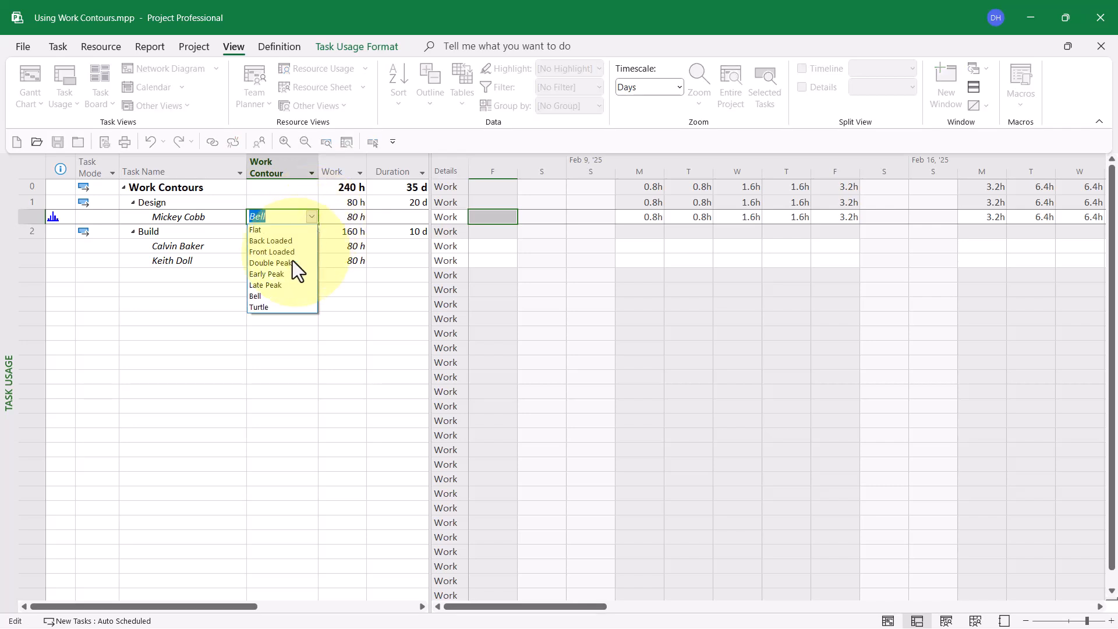
pyautogui.click(275, 304)
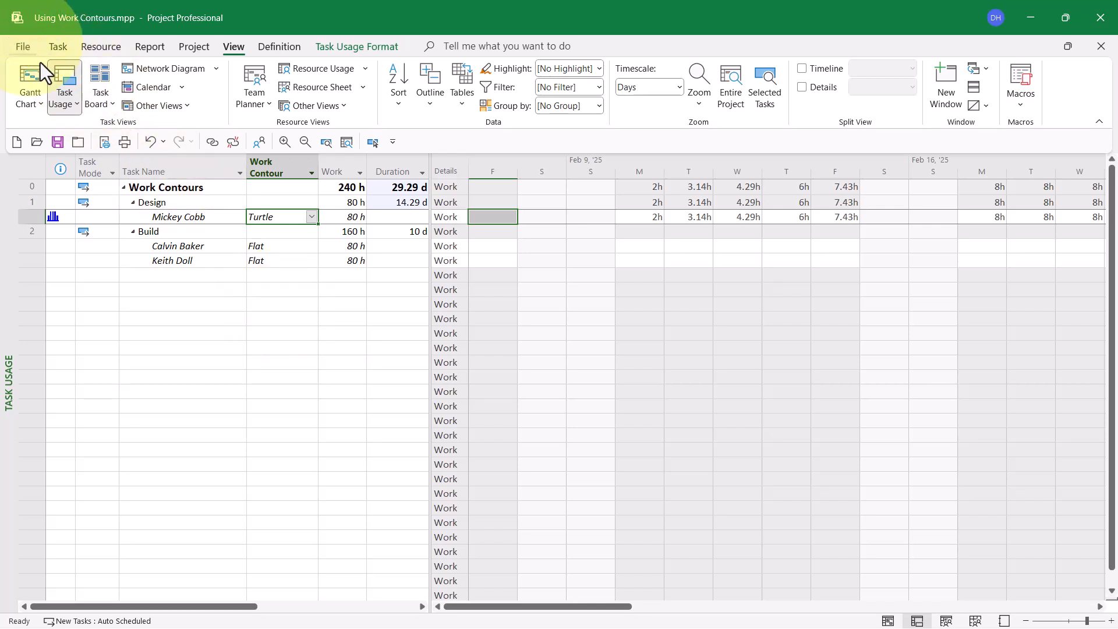
# Step: Return the Design assignment's contour to Flat and enter its daily work for February 10 to 14 as 2, 2, 4, 4 and 6 hours
pyautogui.click(311, 219)
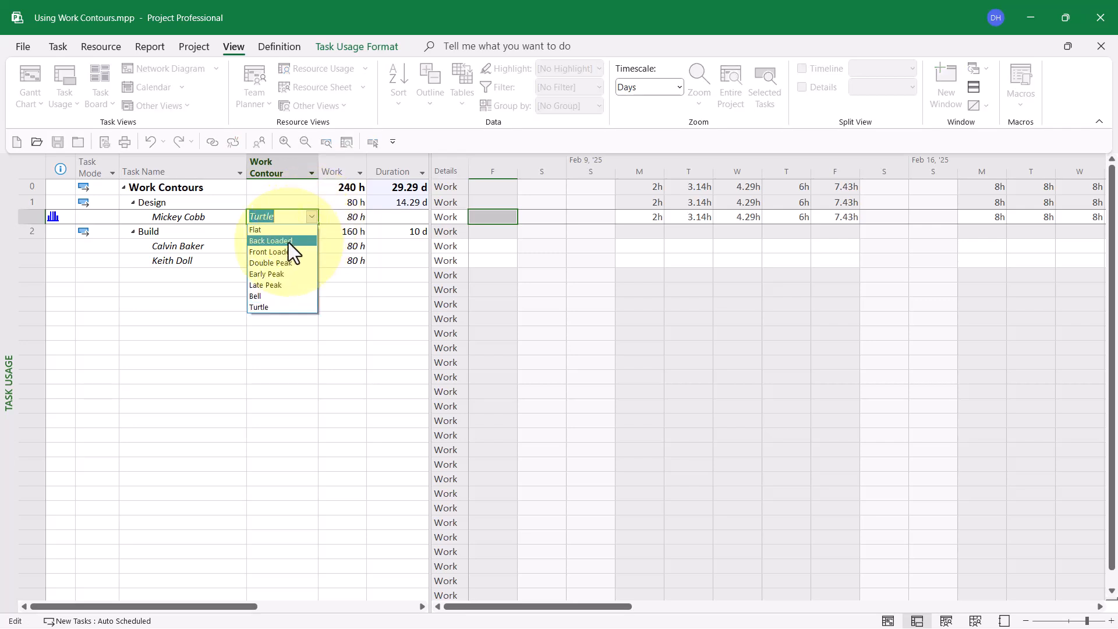
pyautogui.click(288, 233)
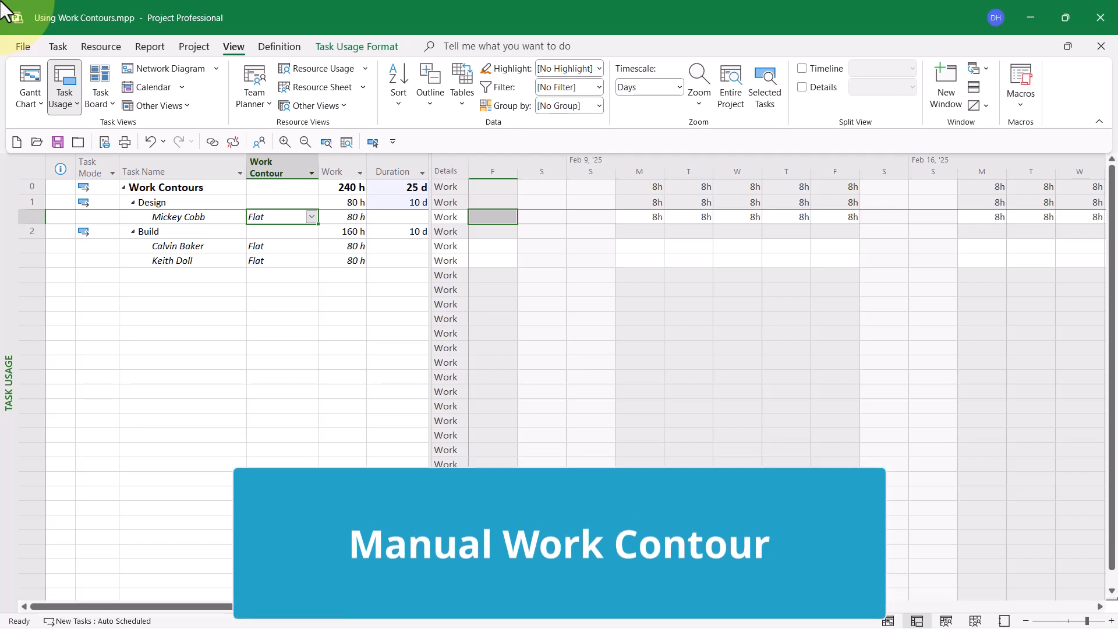
pyautogui.click(641, 215)
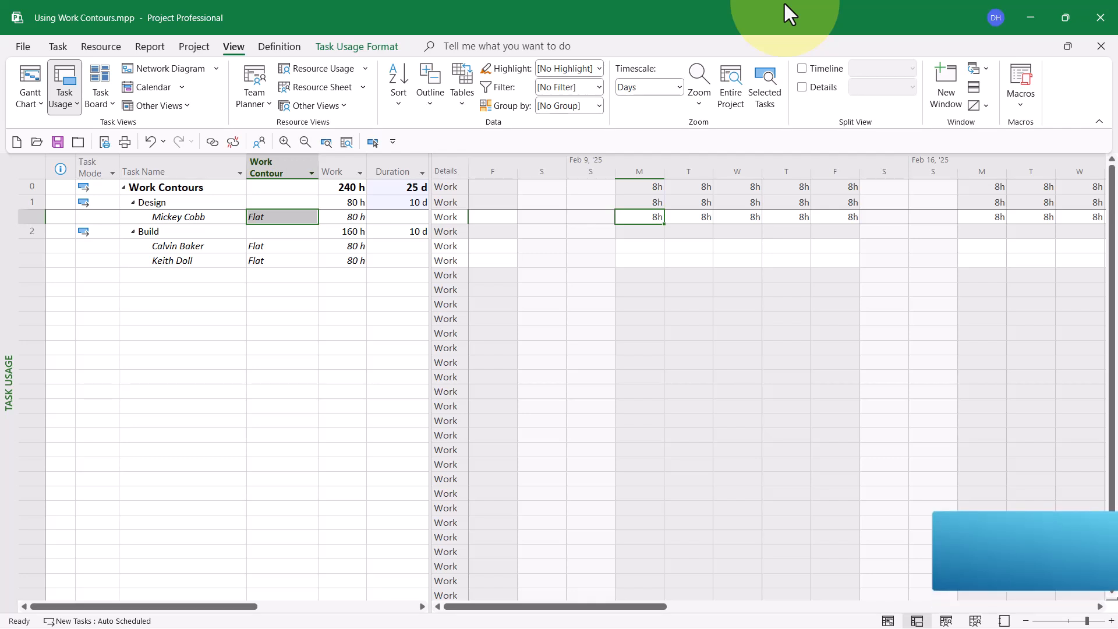
pyautogui.write('2')
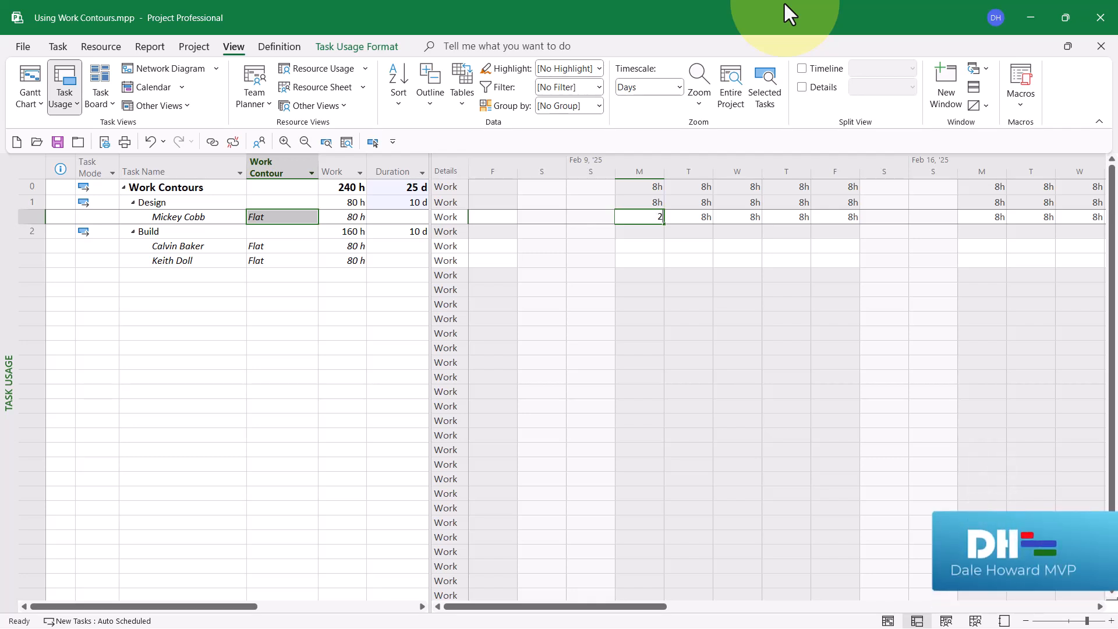
pyautogui.press('Tab')
pyautogui.write('2')
pyautogui.press('Tab')
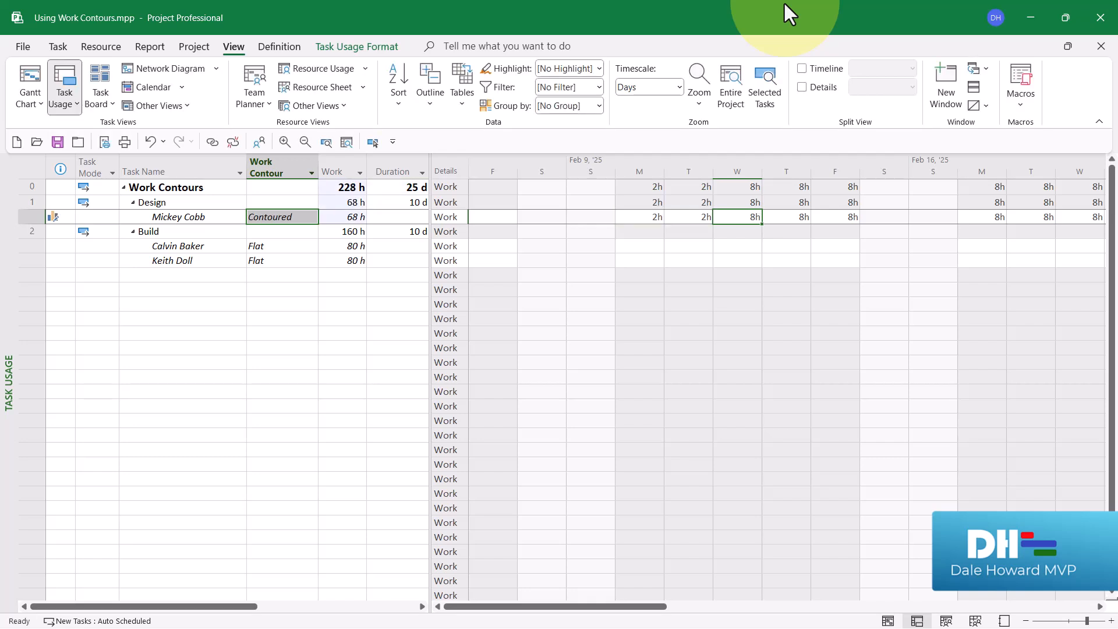
pyautogui.write('4')
pyautogui.press('Tab')
pyautogui.write('4')
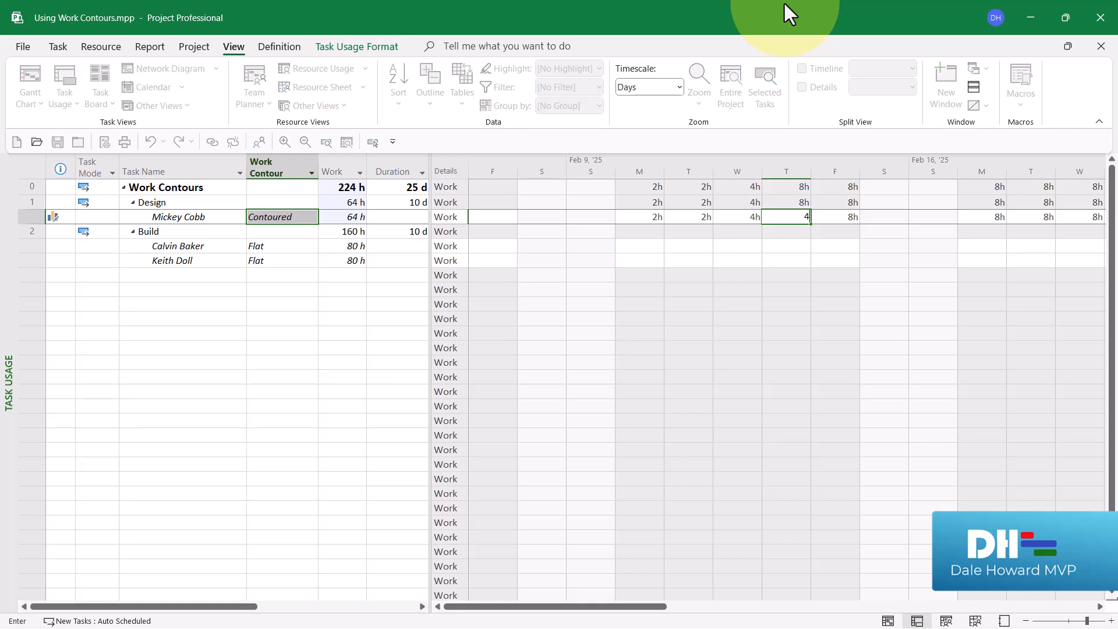
pyautogui.press('Tab')
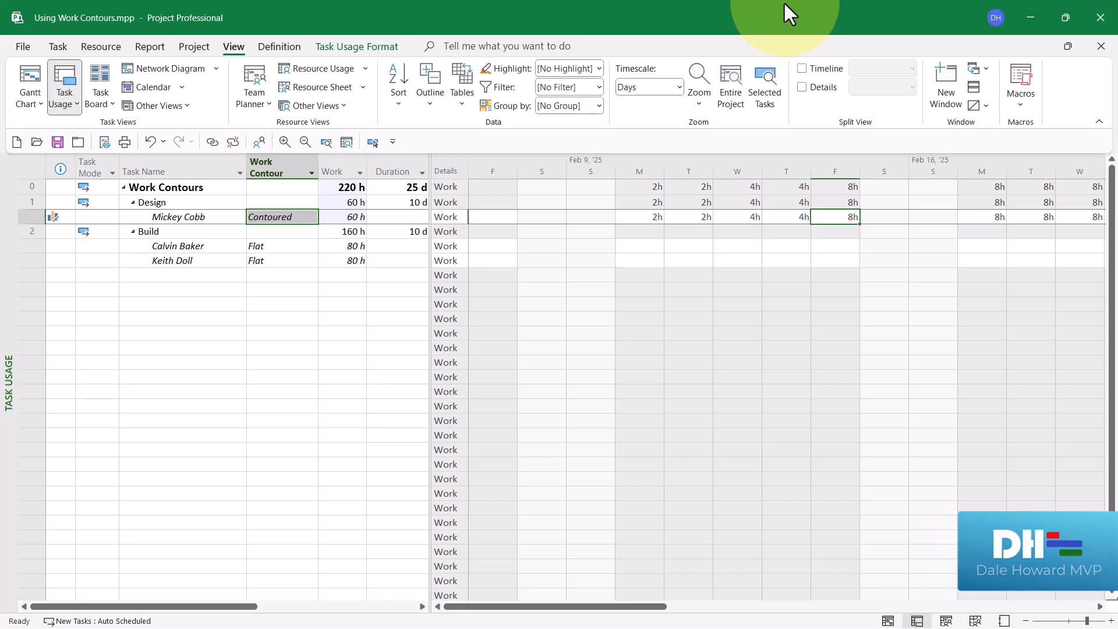
pyautogui.write('6')
pyautogui.press('Tab')
# Step: Enter 6 hours of work for Monday, February 17 and 8 hours for Tuesday, February 18 on the Design assignment
pyautogui.press('Tab')
pyautogui.press('Tab')
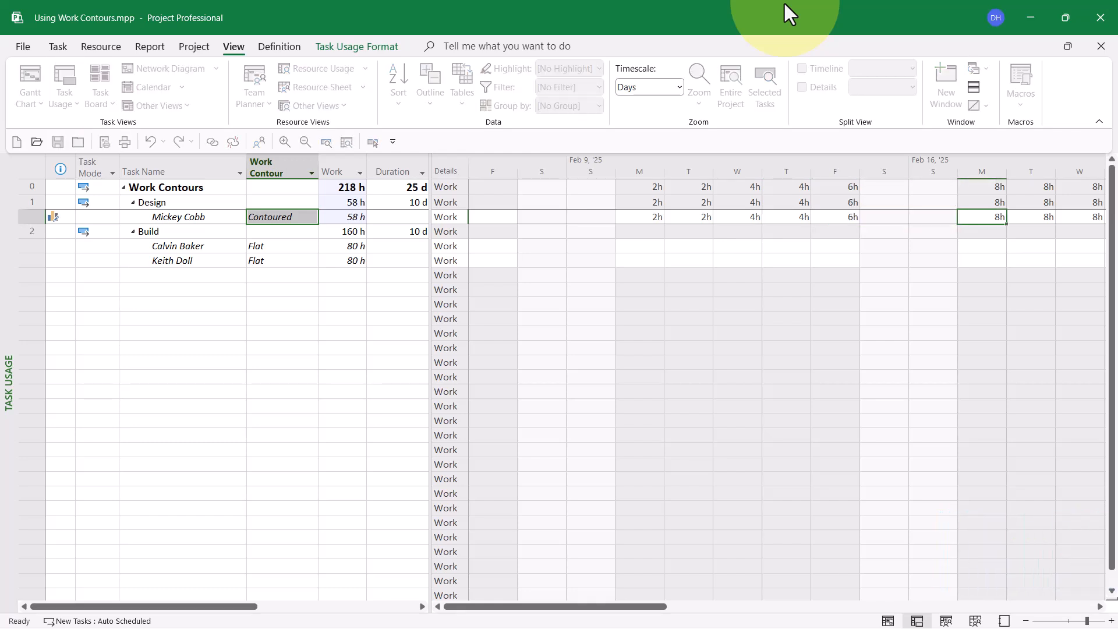
pyautogui.write('6')
pyautogui.press('Tab')
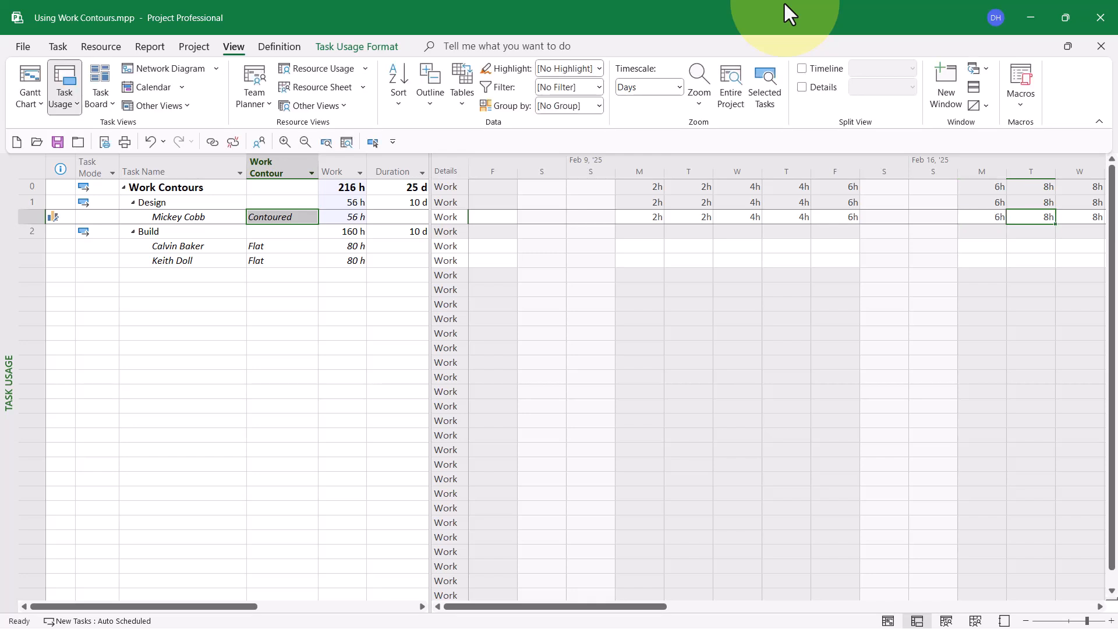
pyautogui.write('8')
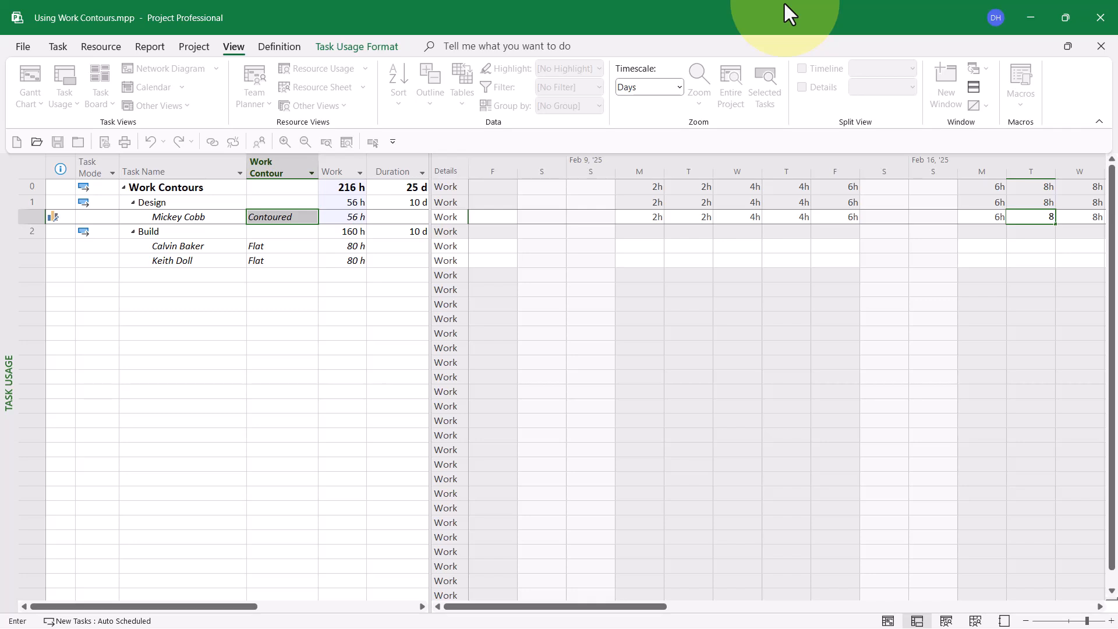
pyautogui.press('Tab')
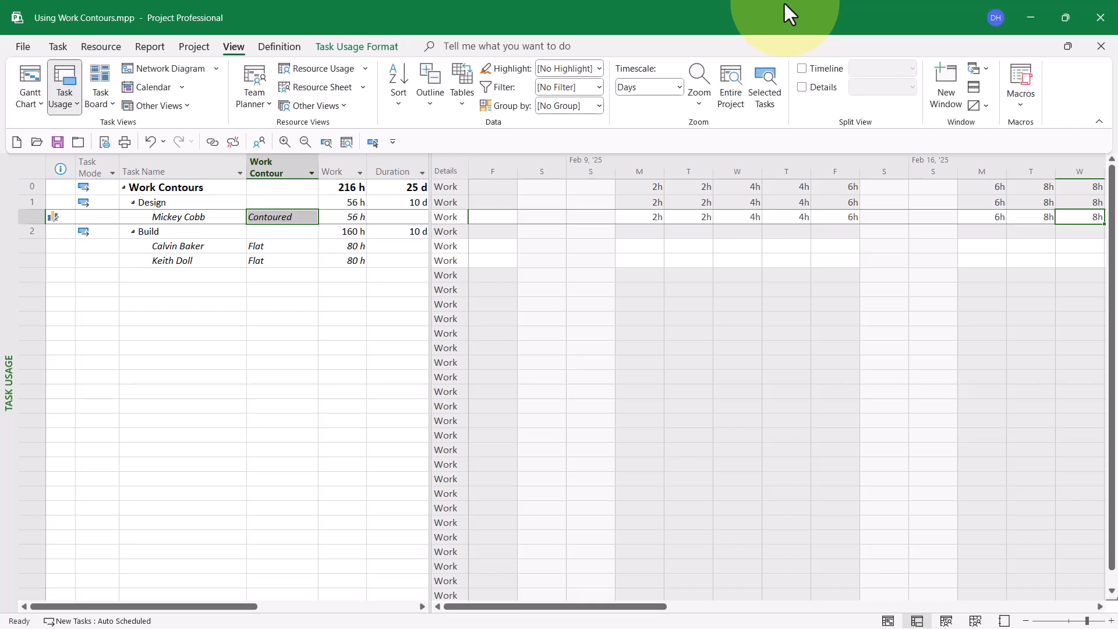
# Step: Enter the Design assignment's daily work for February 24 to 28 as 6, 6, 4, 4 and 2 hours
pyautogui.press('Tab')
pyautogui.press('Tab')
pyautogui.press('Tab')
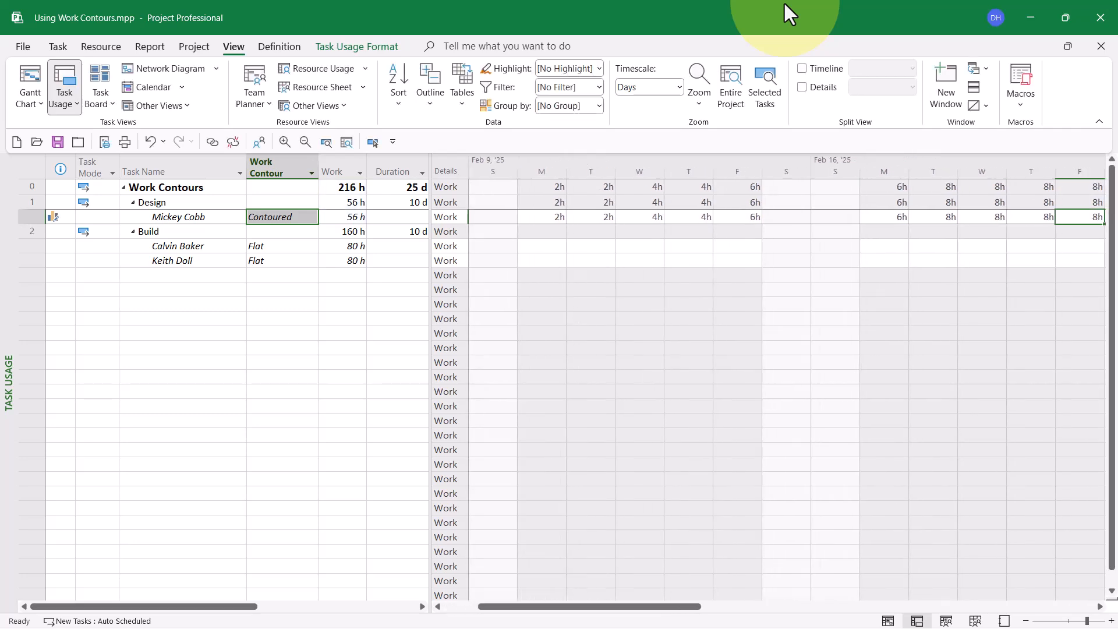
pyautogui.press('Tab')
pyautogui.press('Tab')
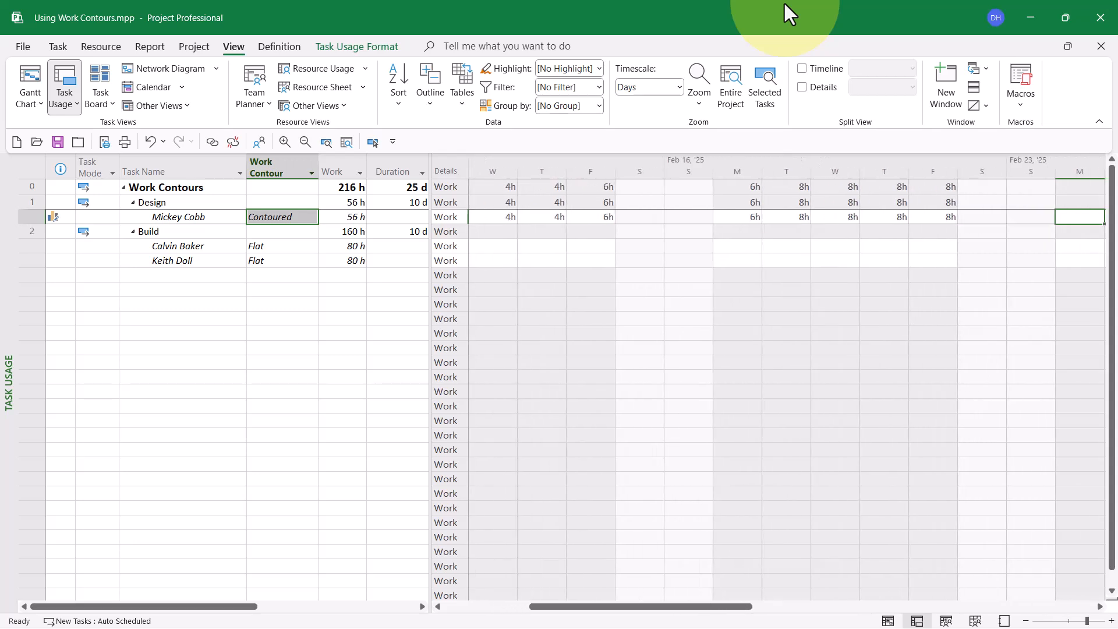
pyautogui.write('6')
pyautogui.press('Tab')
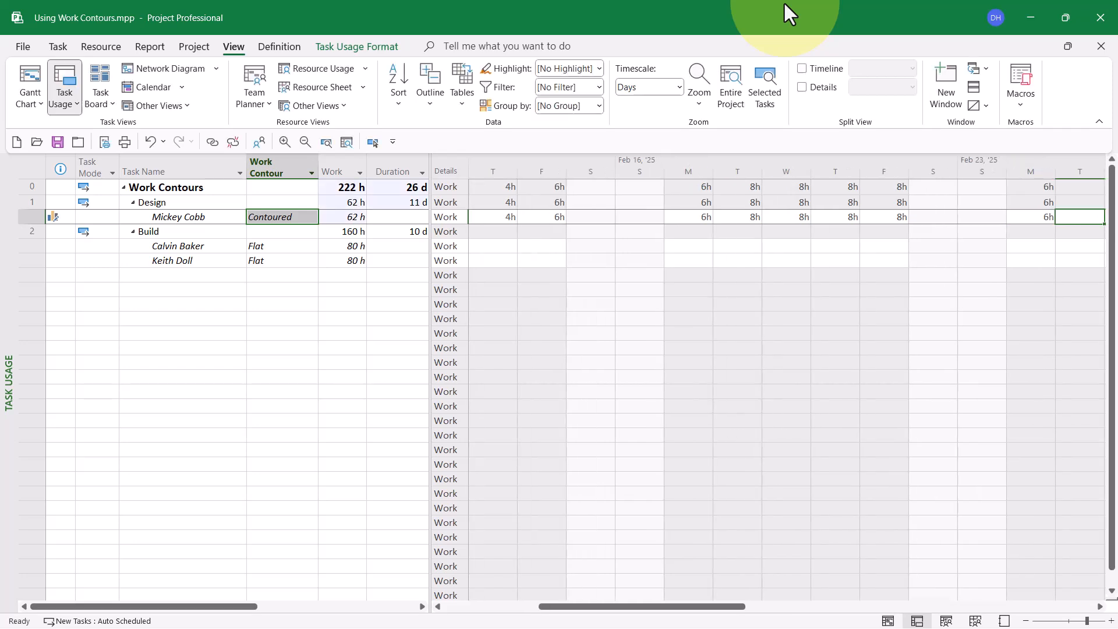
pyautogui.write('6')
pyautogui.press('Tab')
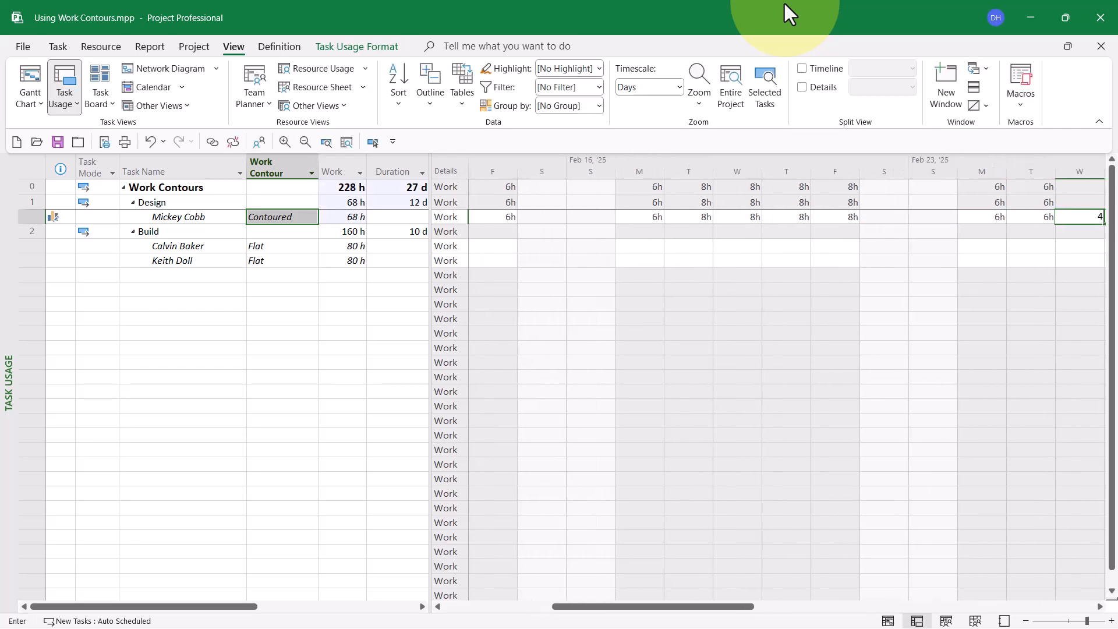
pyautogui.write('4')
pyautogui.press('Tab')
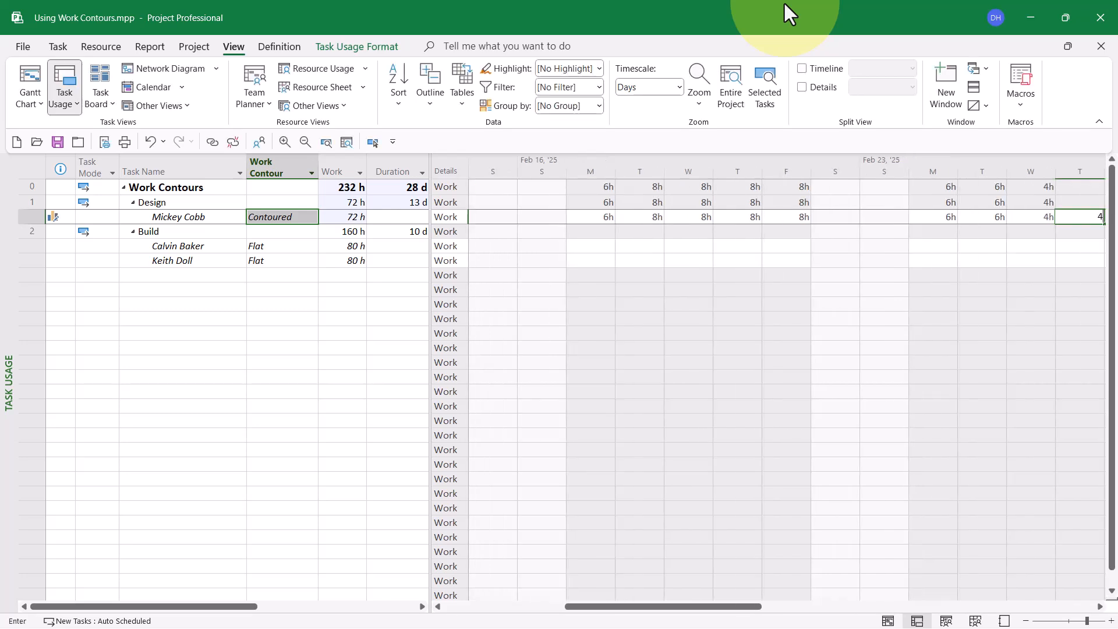
pyautogui.write('4')
pyautogui.press('Tab')
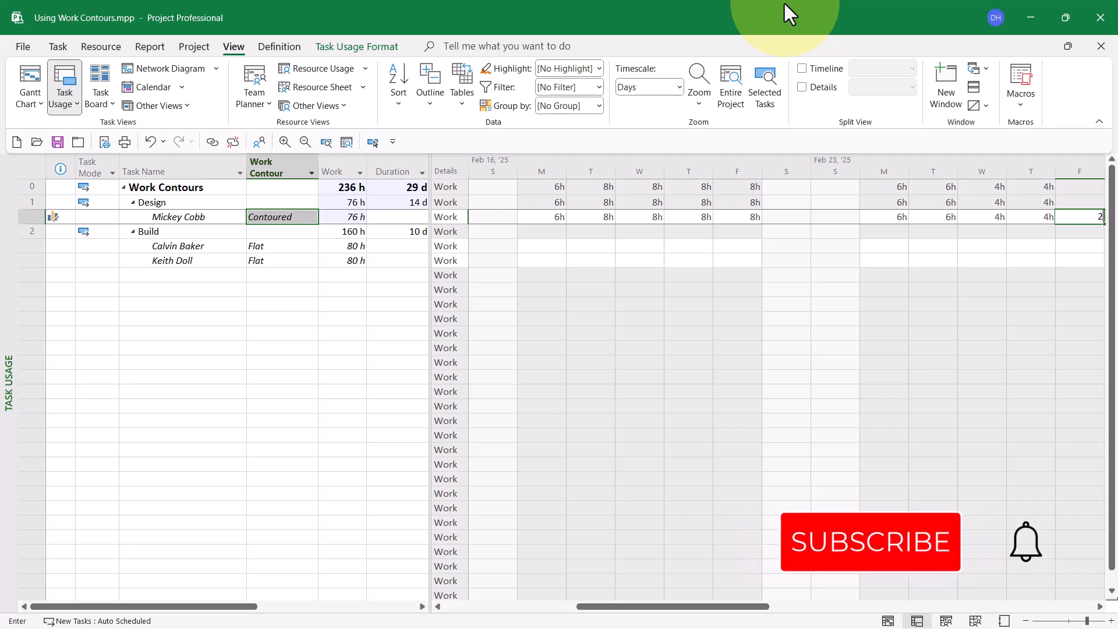
pyautogui.write('2')
pyautogui.press('Tab')
# Step: Enter 2 hours on Monday, March 3 for the Design assignment and check its total work and work contour
pyautogui.press('Tab')
pyautogui.press('Tab')
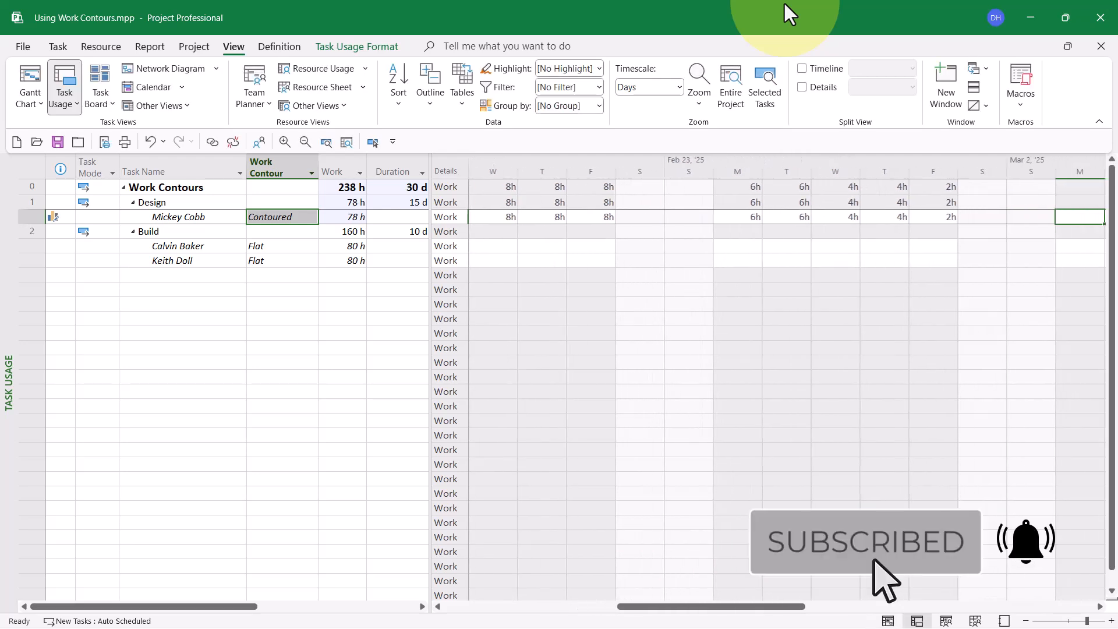
pyautogui.write('2')
pyautogui.press('Tab')
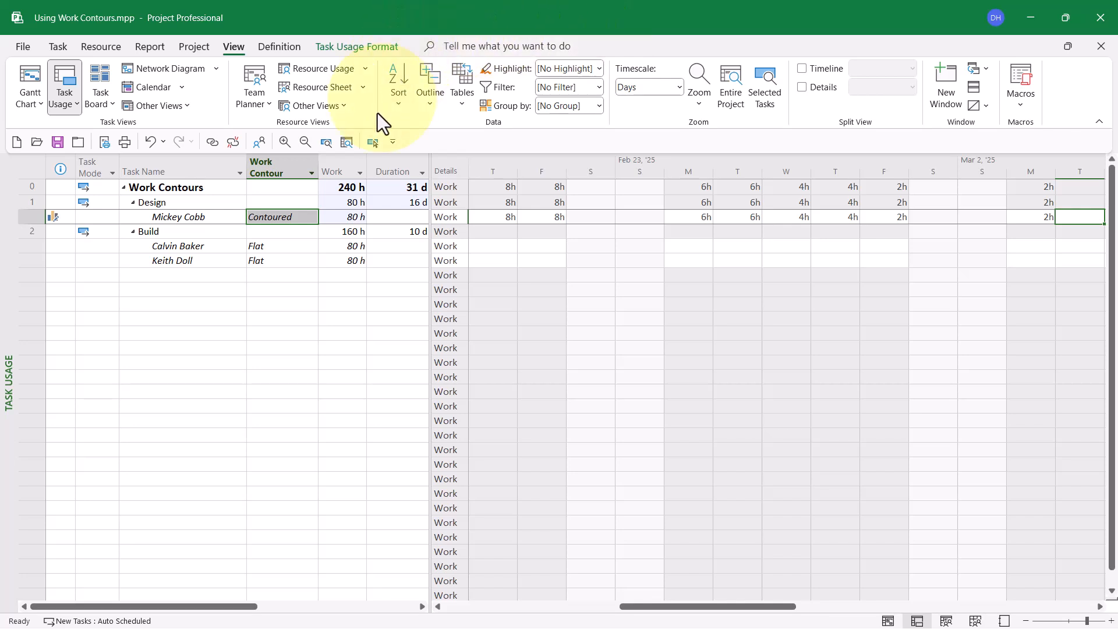
pyautogui.click(356, 218)
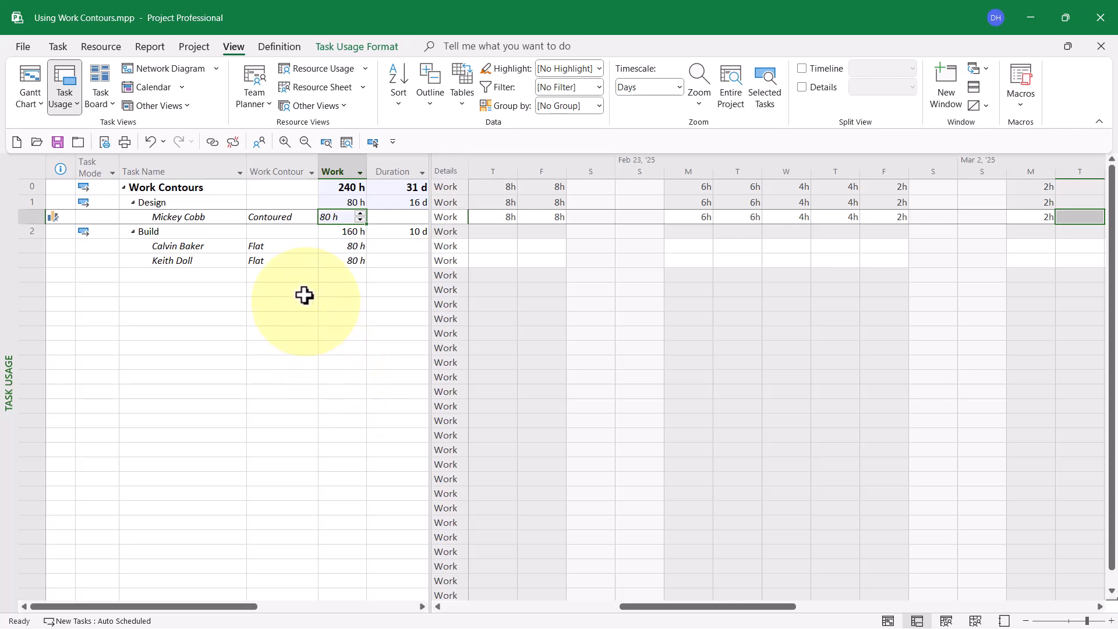
pyautogui.click(284, 222)
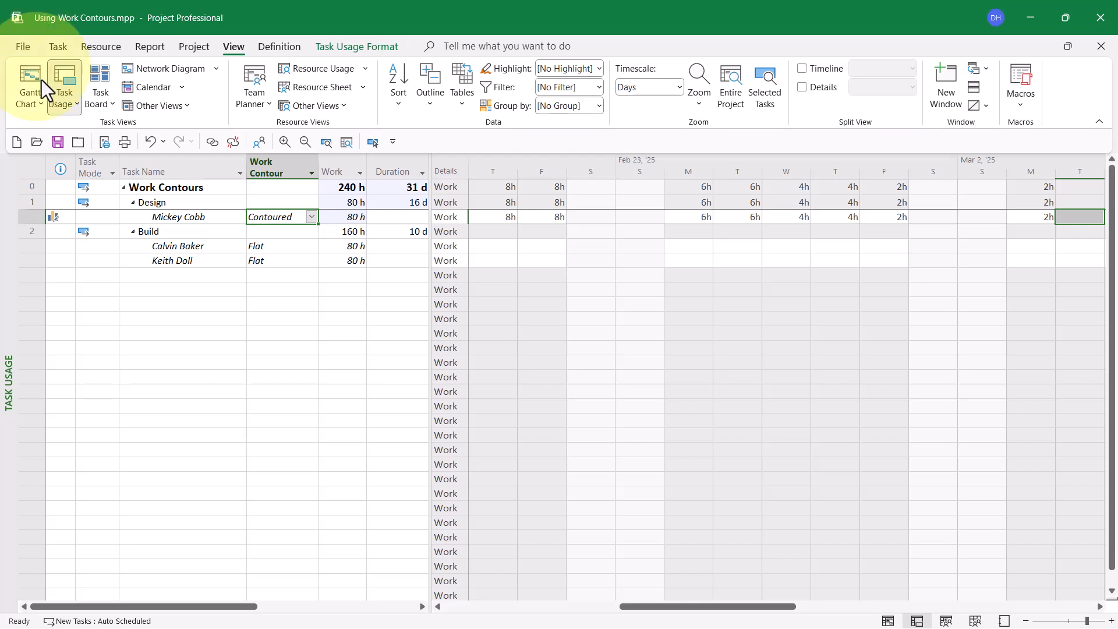
# Step: Bring the Build task's first assignment into view in the timephased grid and set its work contour to Back Loaded
pyautogui.click(209, 246)
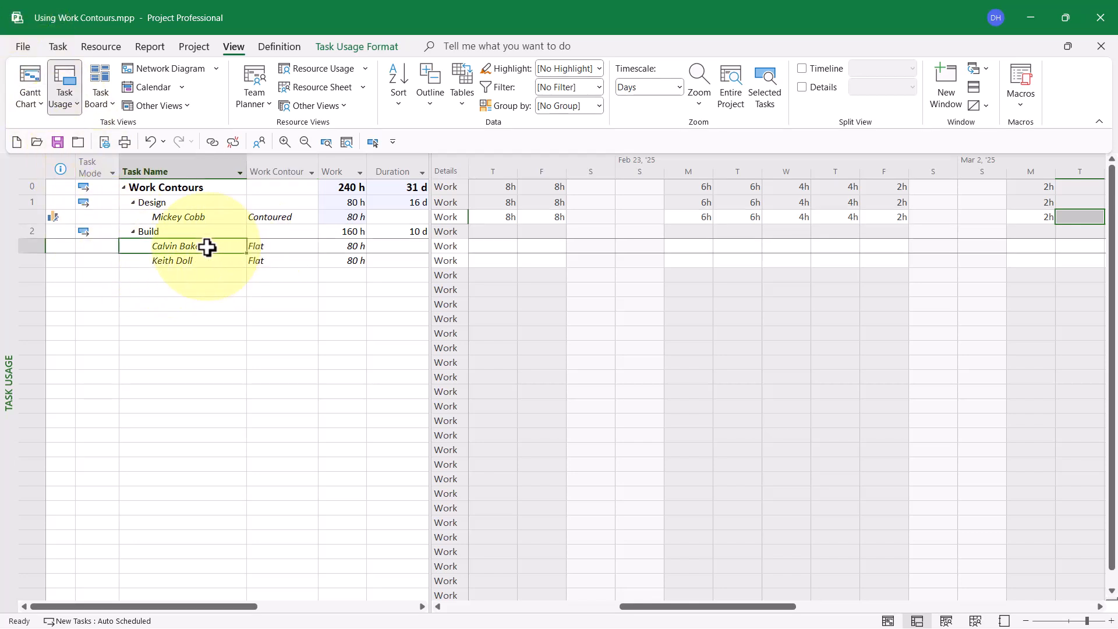
pyautogui.click(371, 143)
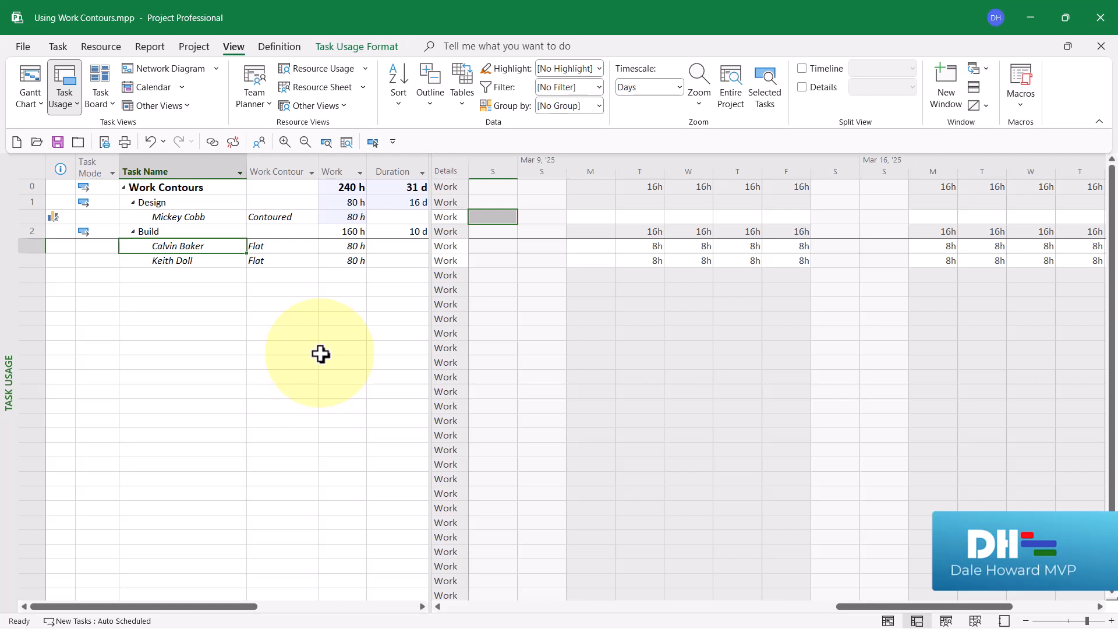
pyautogui.click(295, 246)
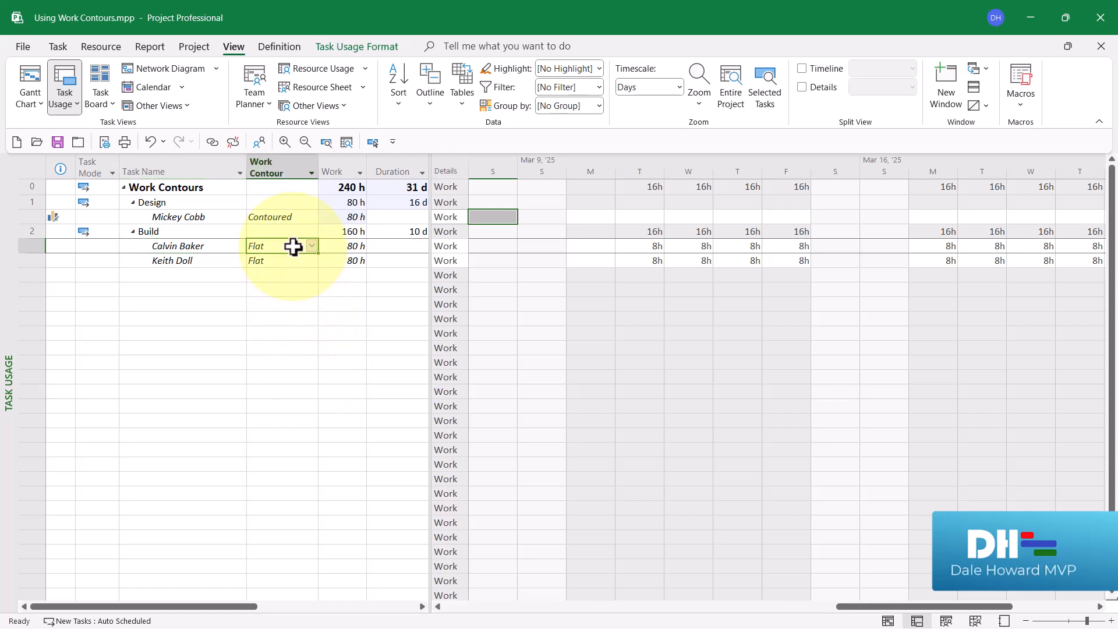
pyautogui.click(315, 246)
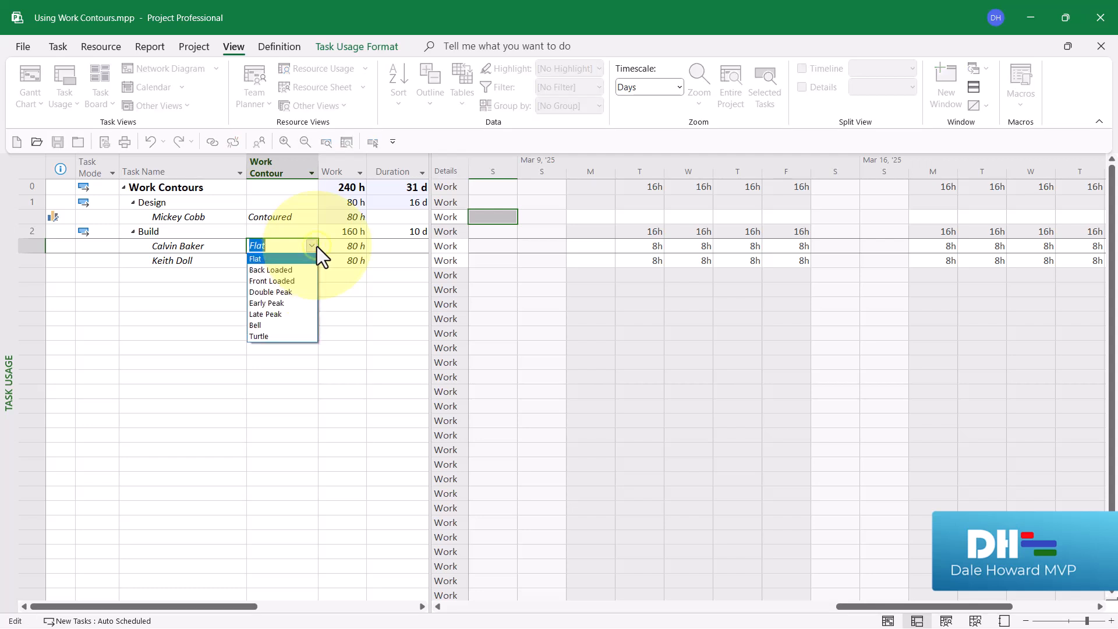
pyautogui.click(295, 267)
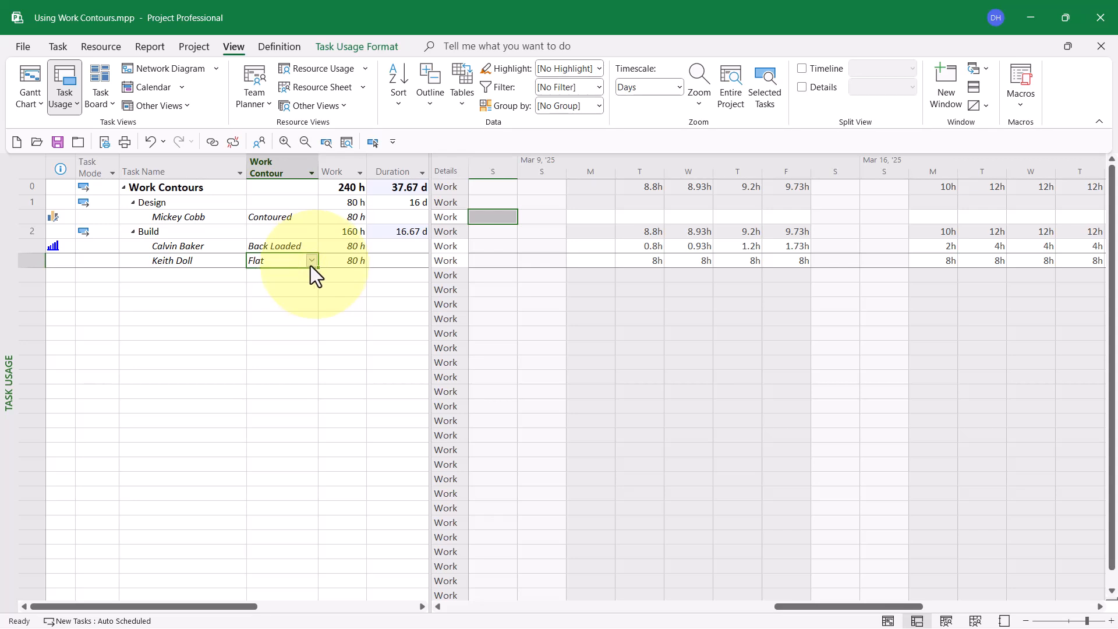
# Step: Set the work contour of the Build task's second assignment to Front Loaded and check its daily work for March 11 to 14
pyautogui.click(309, 263)
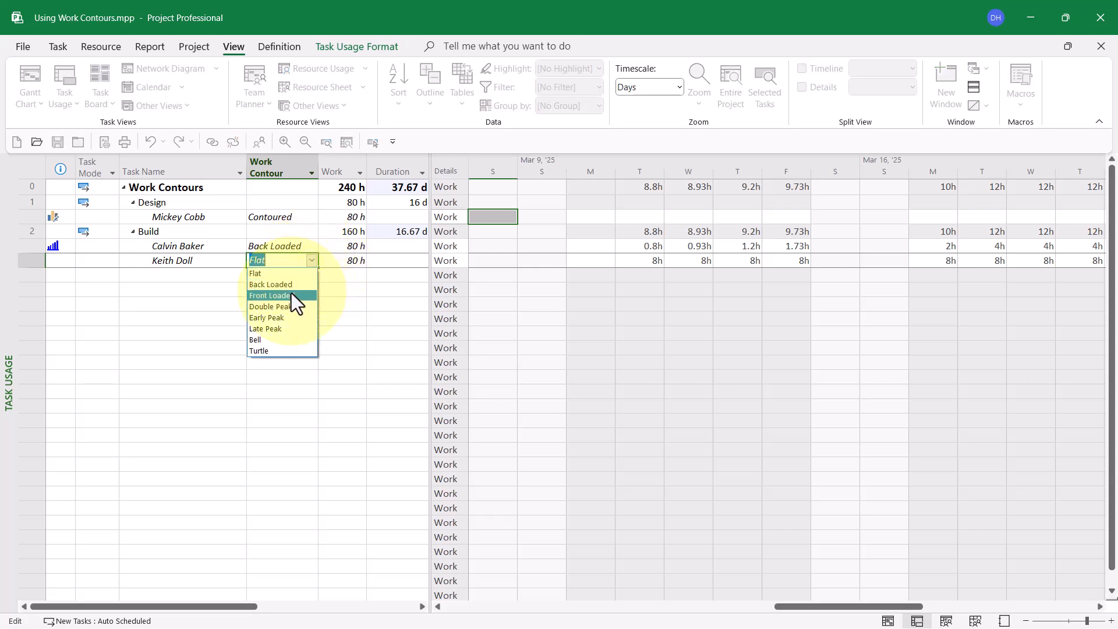
pyautogui.click(291, 294)
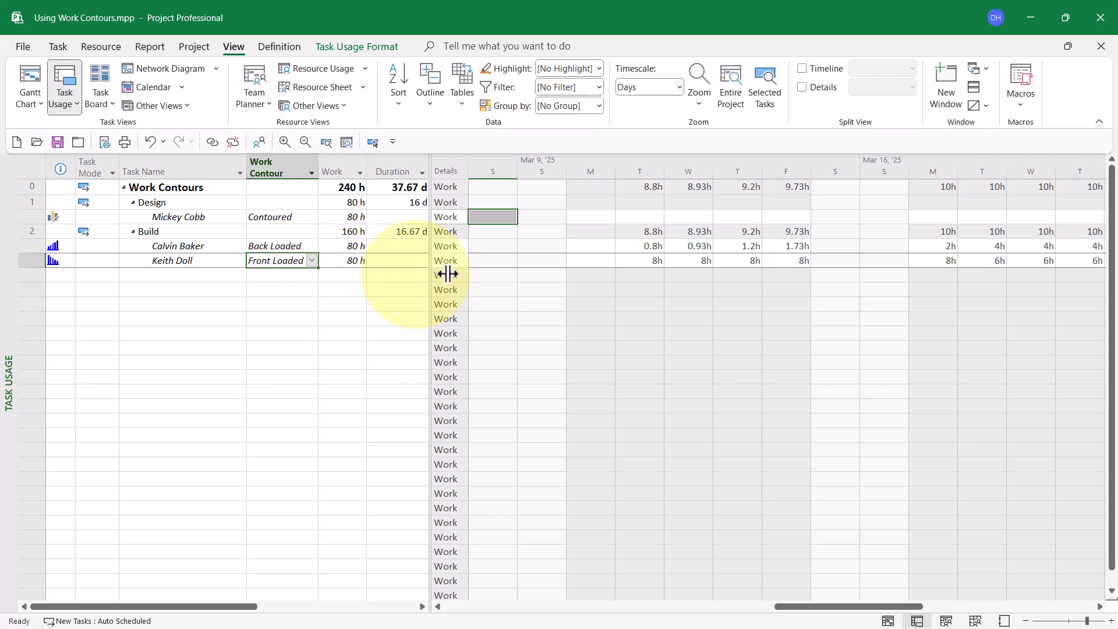
pyautogui.click(652, 260)
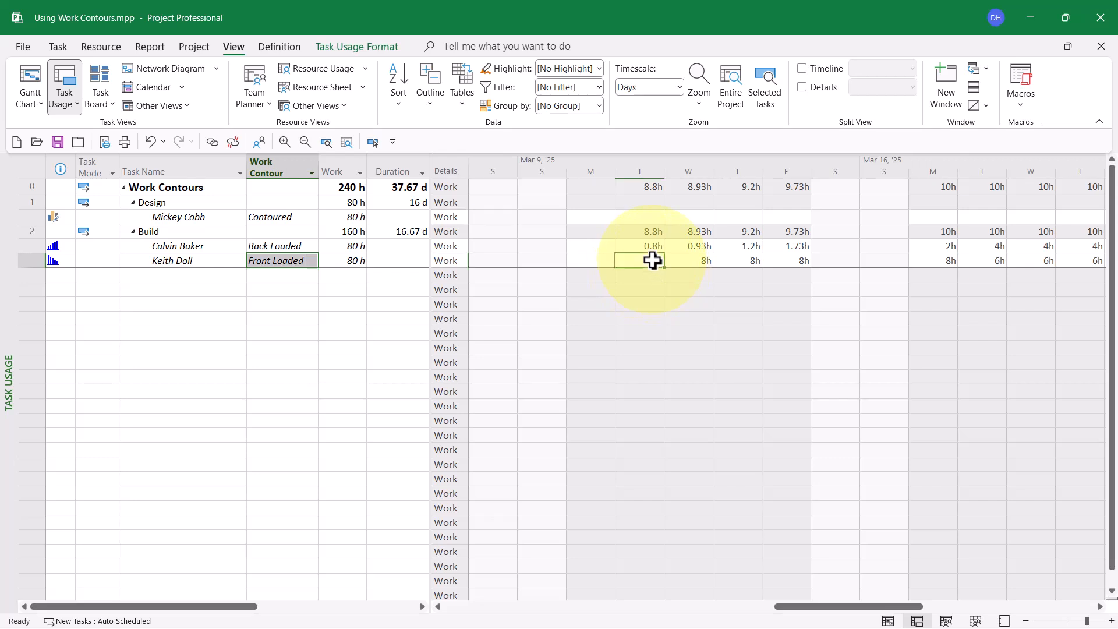
pyautogui.click(681, 261)
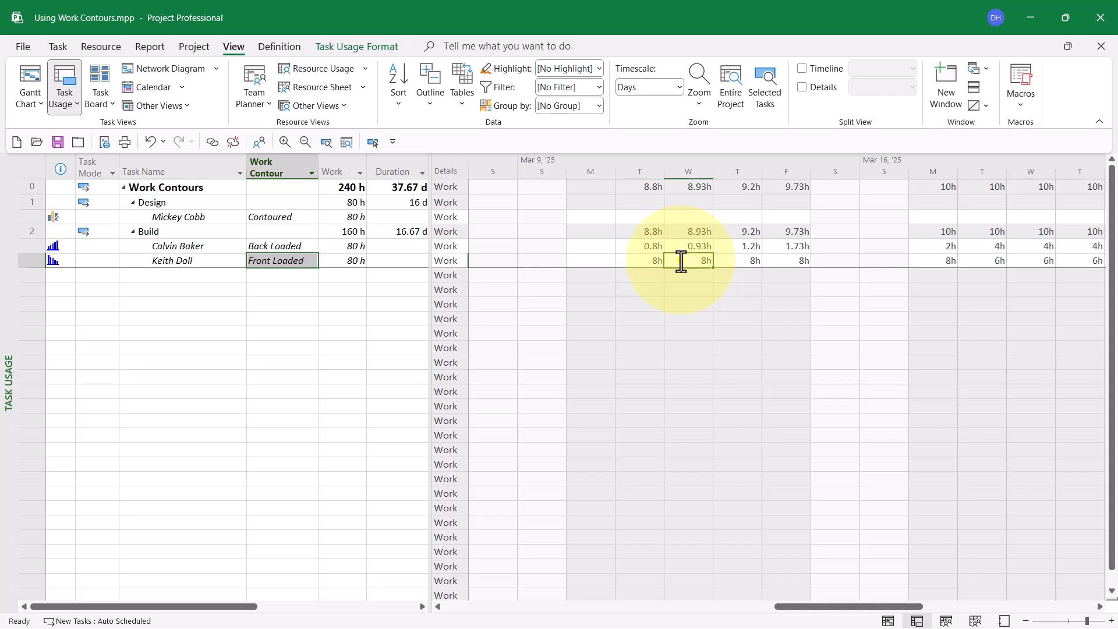
pyautogui.click(730, 260)
pyautogui.click(779, 262)
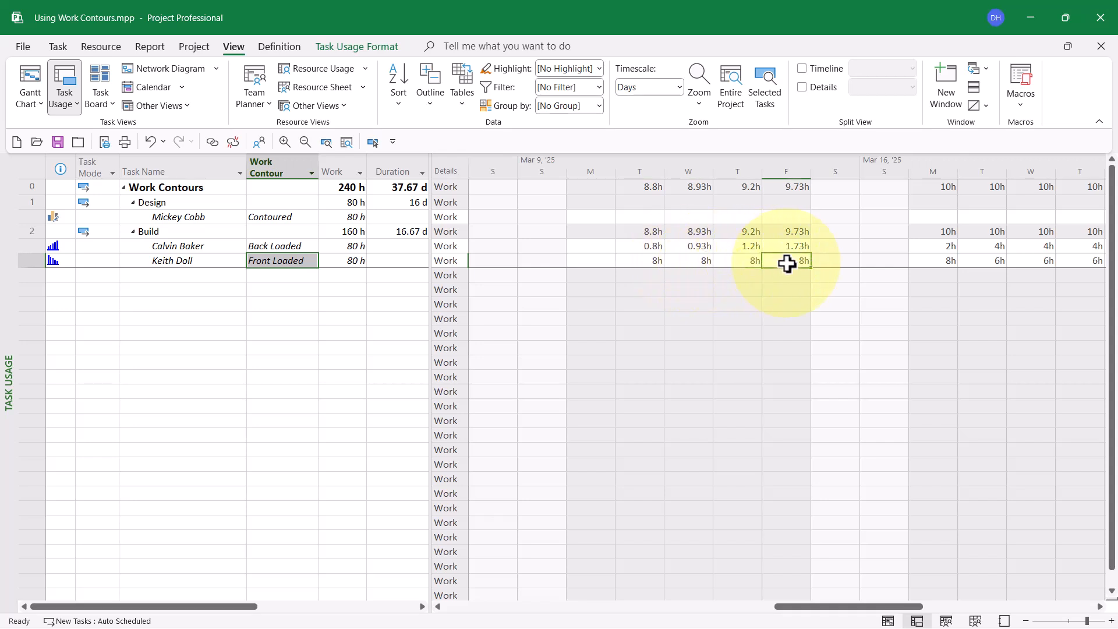
# Step: Examine the daily work of Build's first assignment from March 11 to 14, the following week's hours and the Build task's duration
pyautogui.click(655, 245)
pyautogui.click(689, 247)
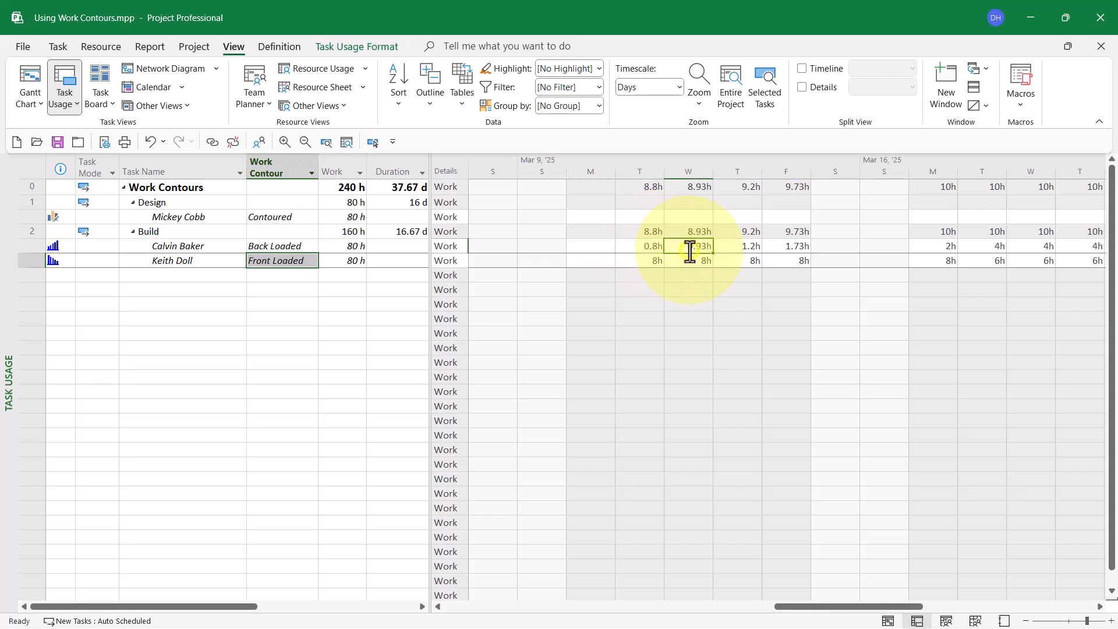
pyautogui.click(733, 248)
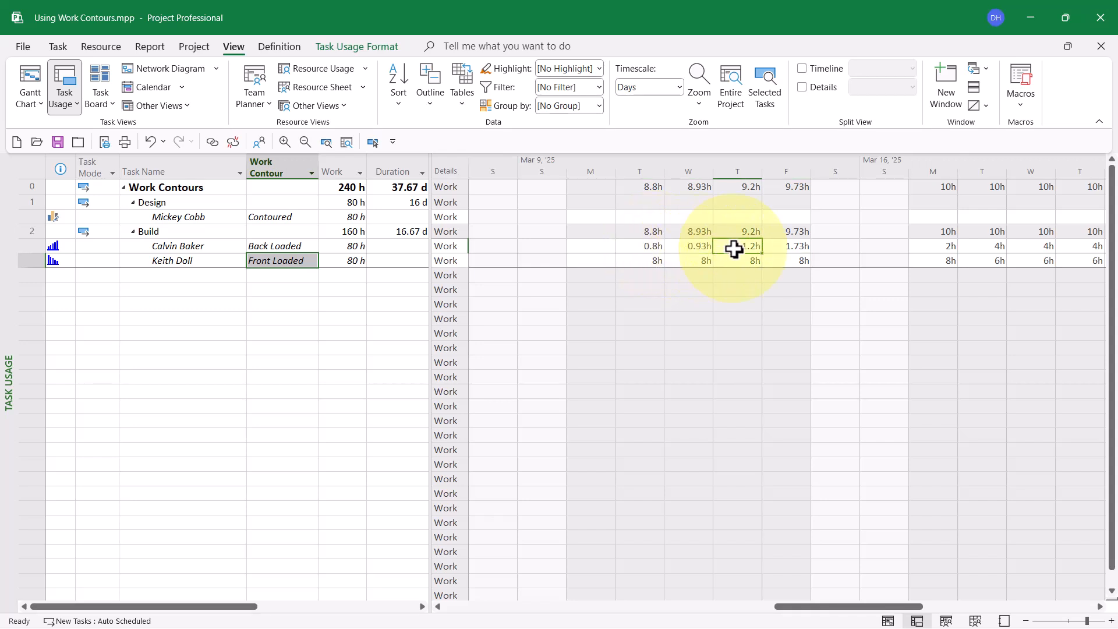
pyautogui.click(785, 248)
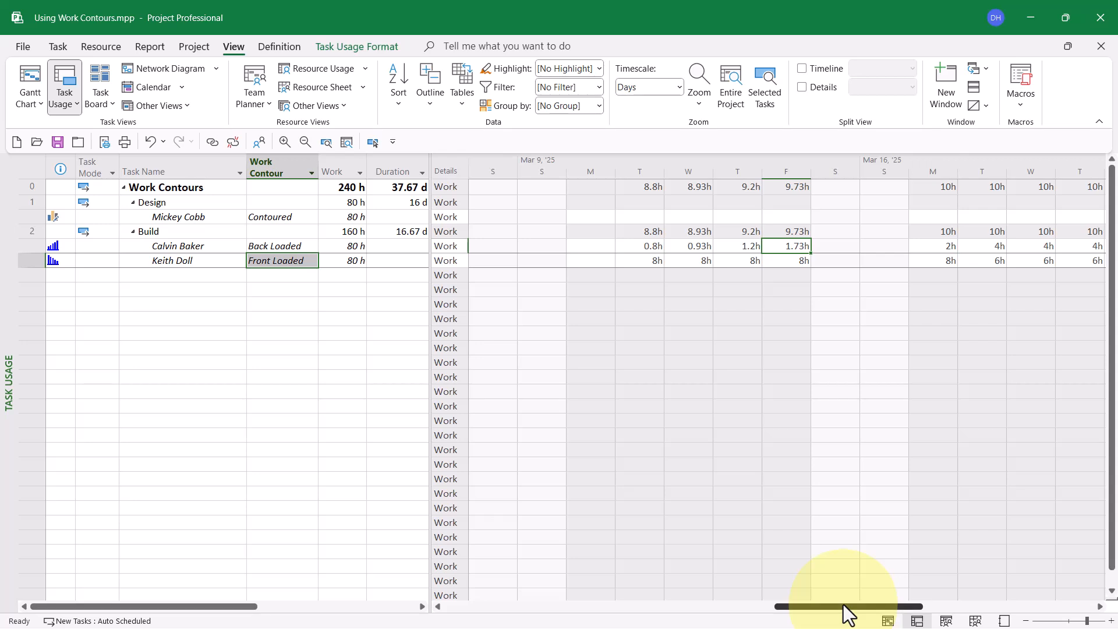
pyautogui.moveTo(844, 604); pyautogui.dragTo(876, 604)
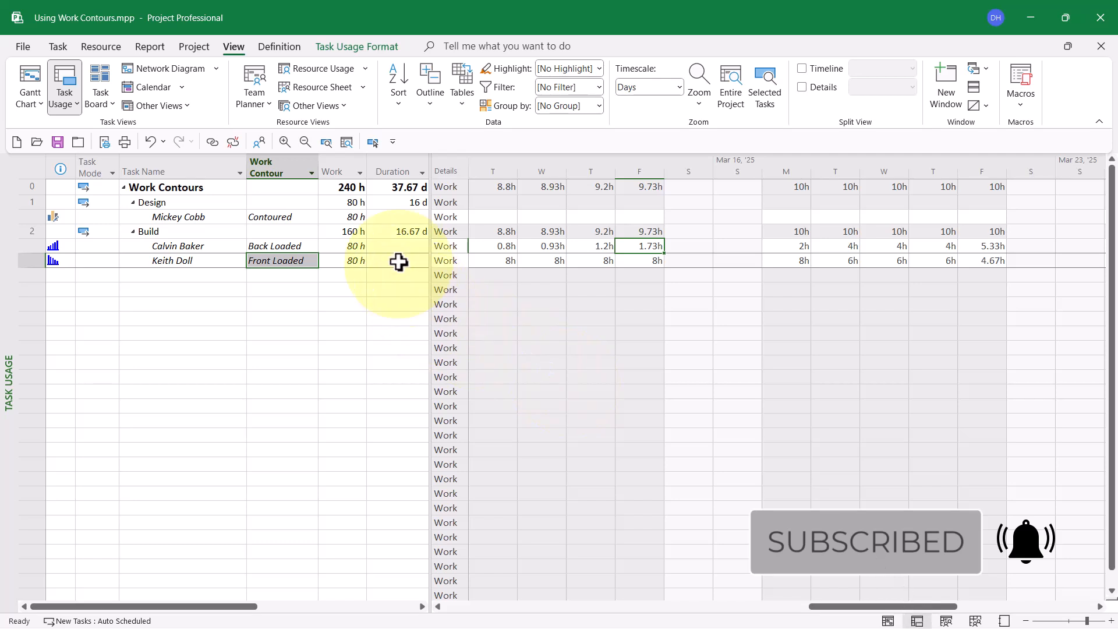
pyautogui.click(404, 232)
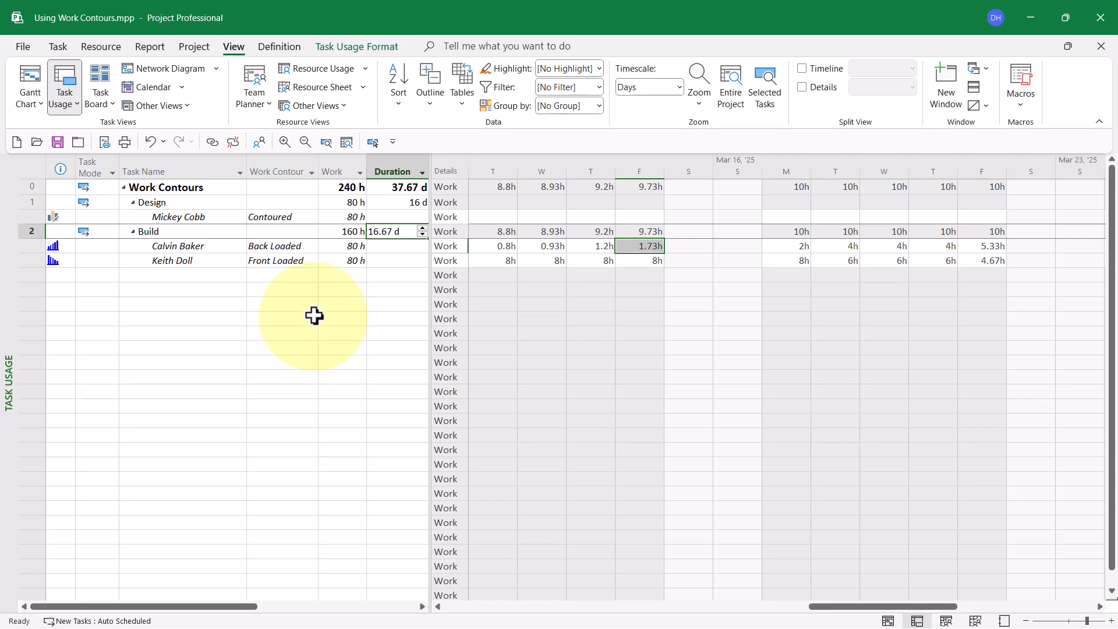
# Step: Change the work contour of the Build task's second assignment to Early Peak
pyautogui.click(295, 262)
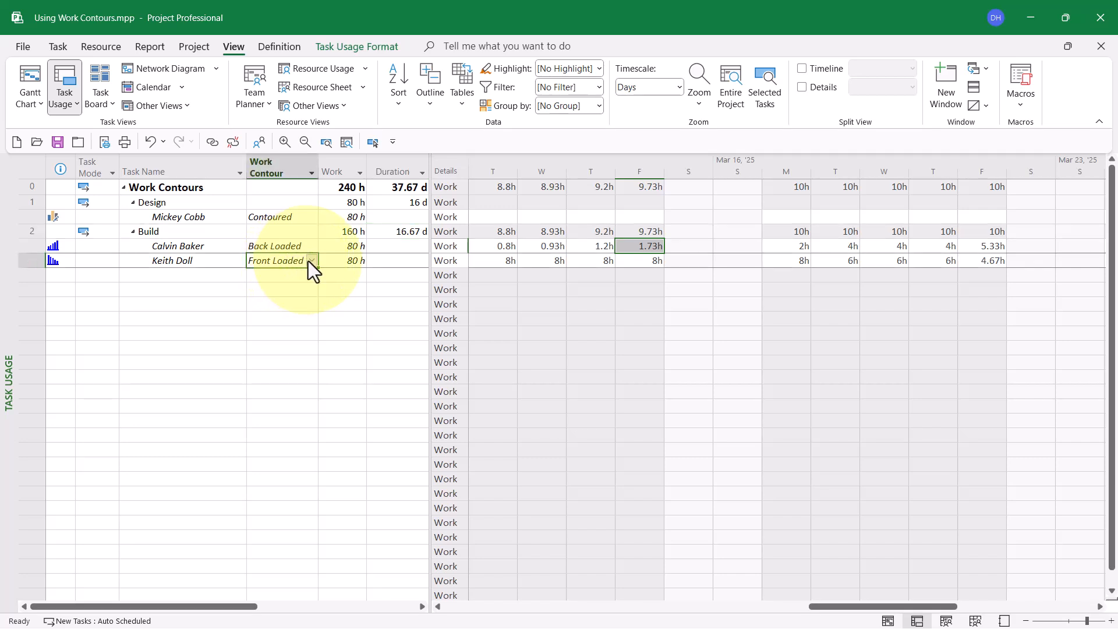
pyautogui.click(311, 260)
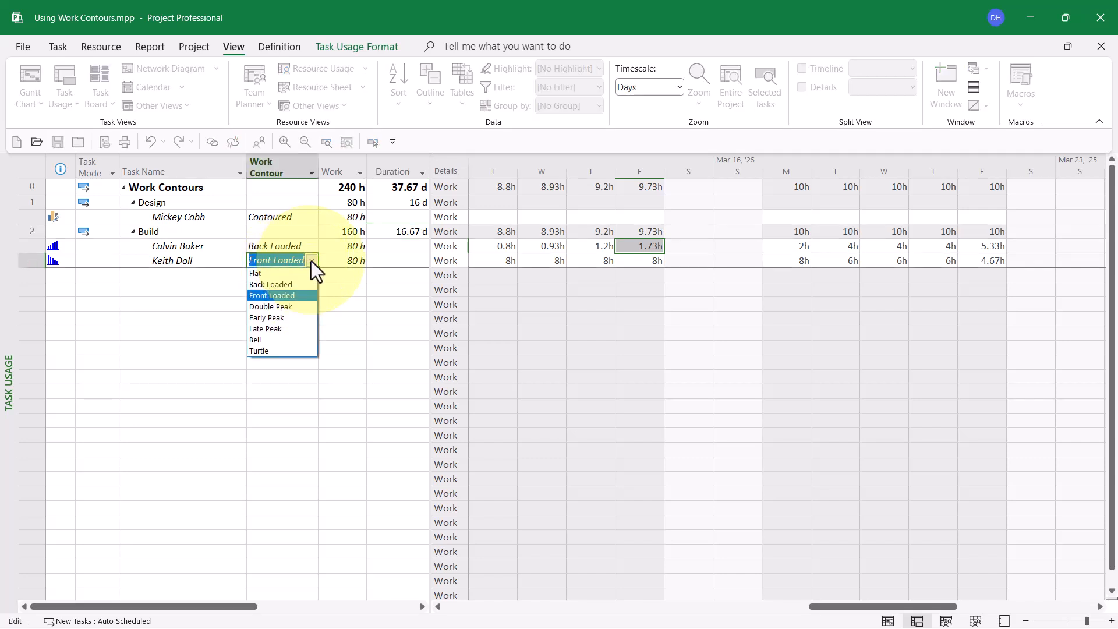
pyautogui.click(287, 316)
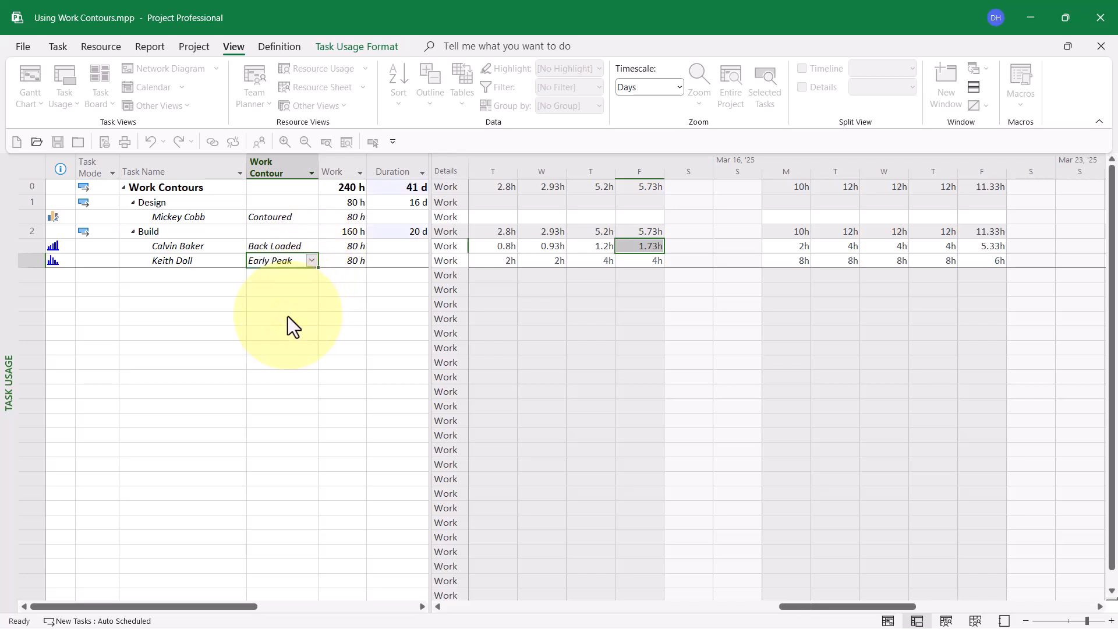
# Step: Examine the daily work of Build's second assignment from March 11 to 19 and check the Build task's duration
pyautogui.click(374, 142)
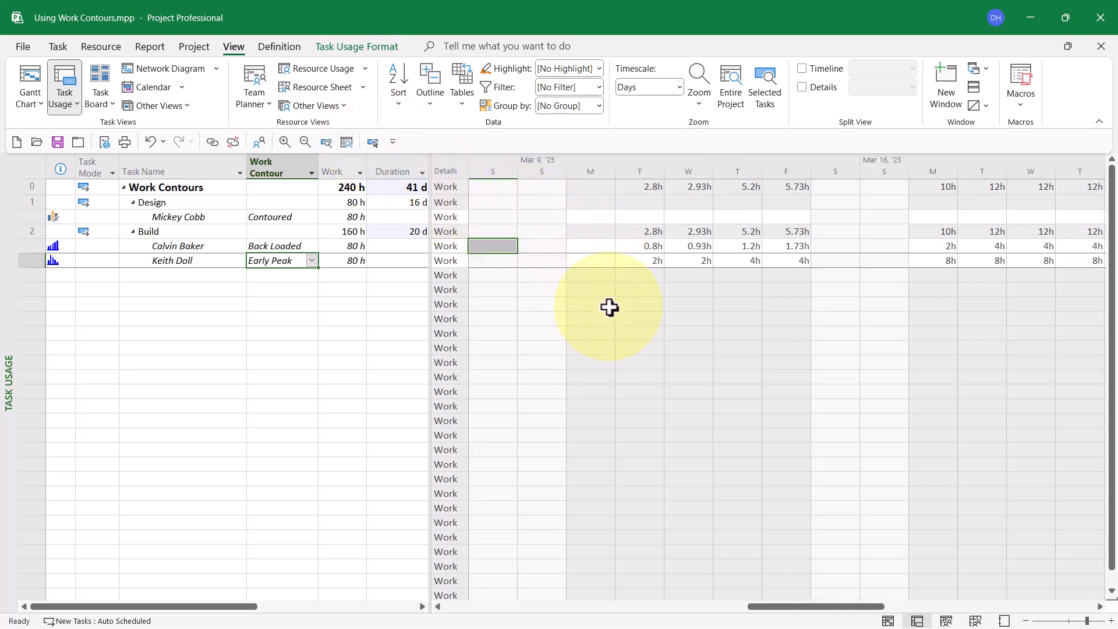
pyautogui.click(653, 262)
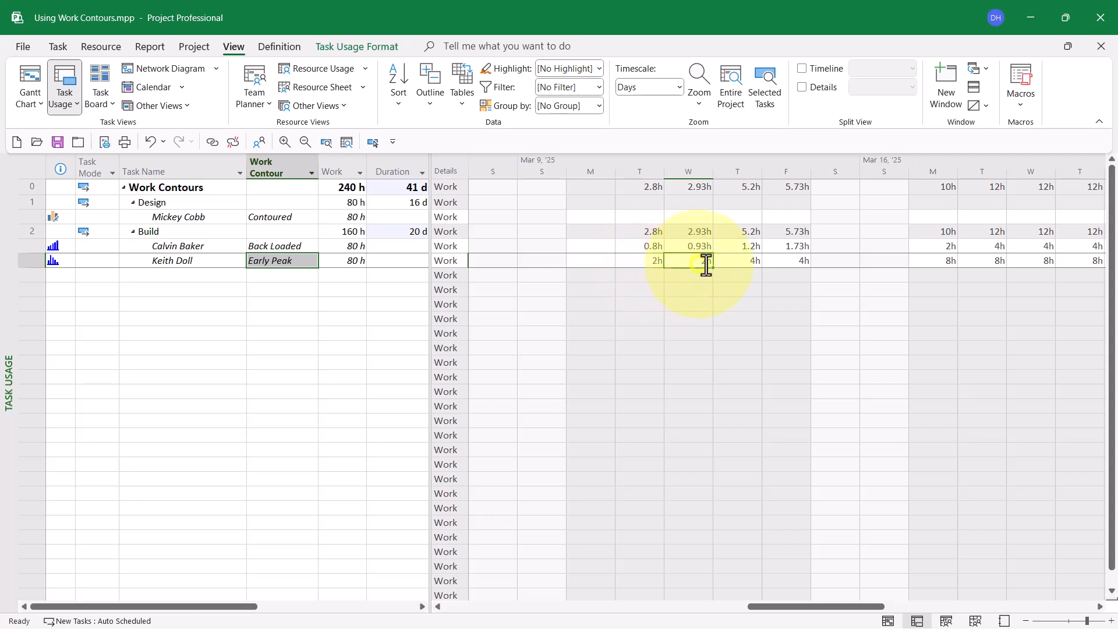
pyautogui.click(751, 262)
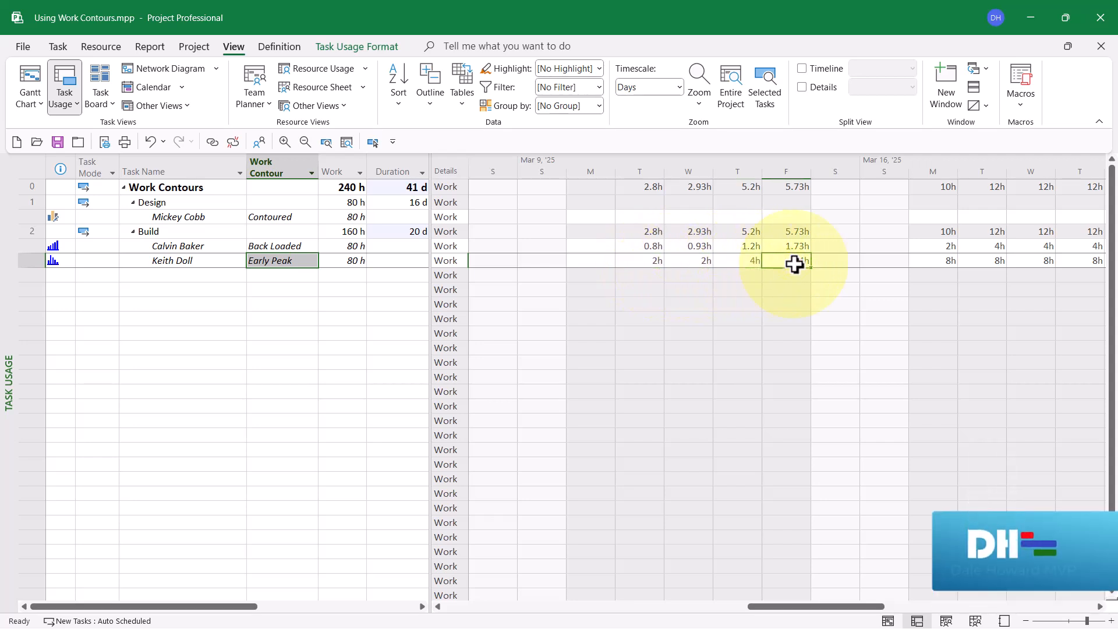
pyautogui.click(936, 261)
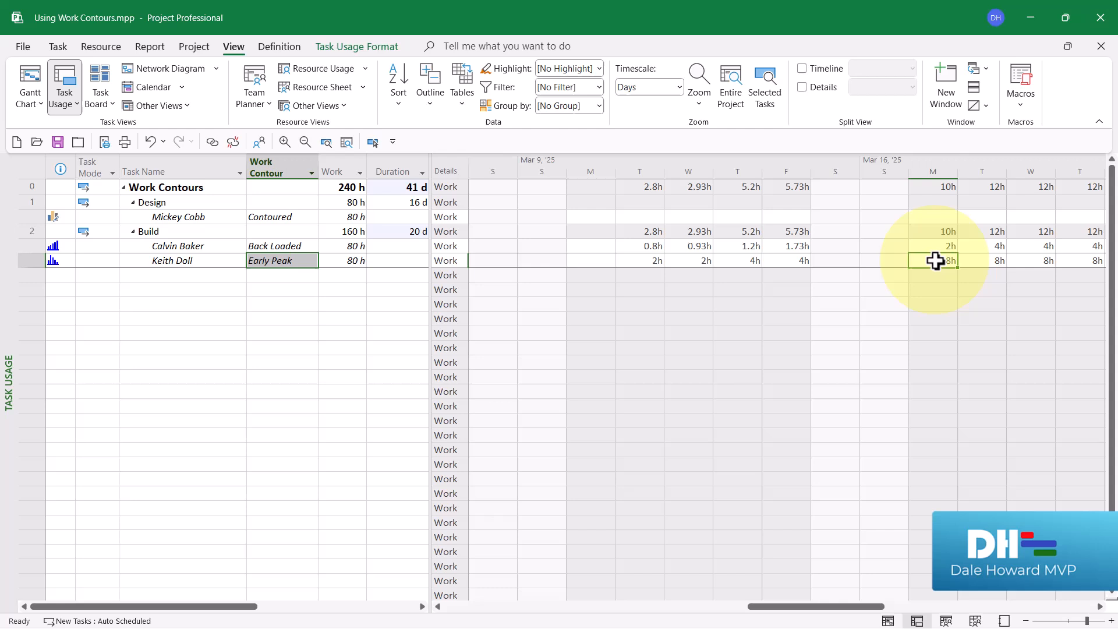
pyautogui.click(983, 262)
pyautogui.click(1032, 262)
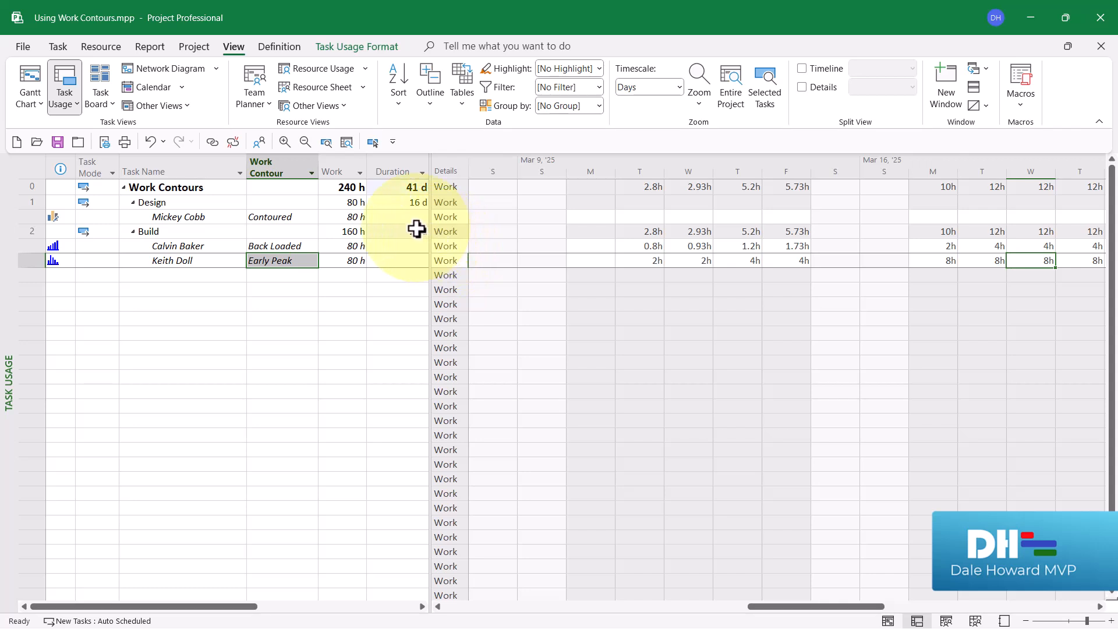
pyautogui.click(416, 232)
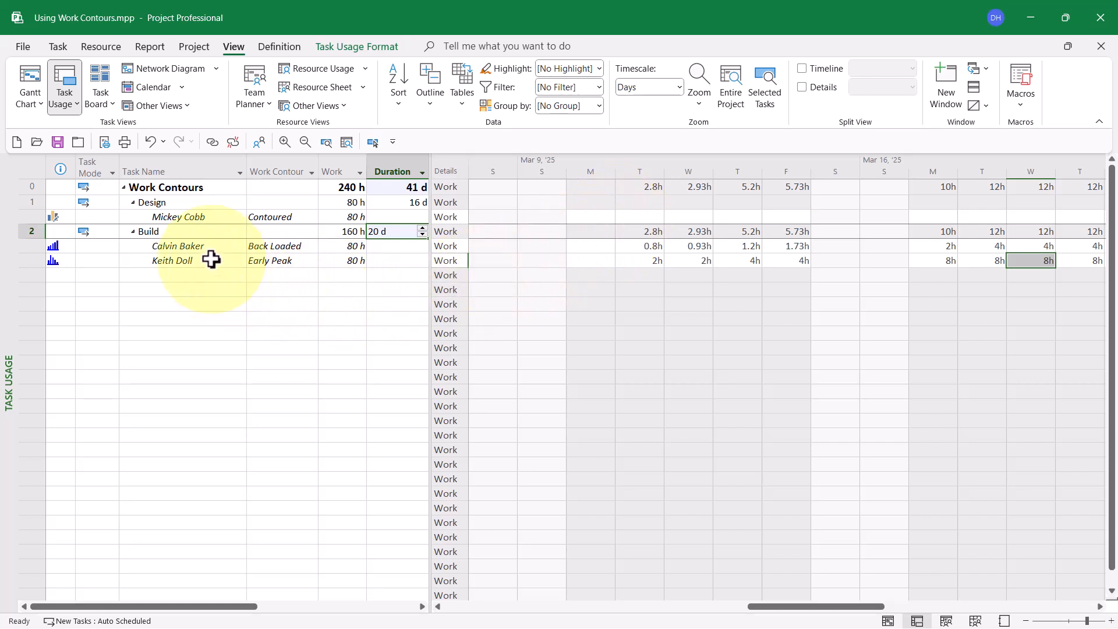
# Step: Examine the last days of work on Build's second assignment, April 2 to 7, and recheck the Build task's duration
pyautogui.click(210, 260)
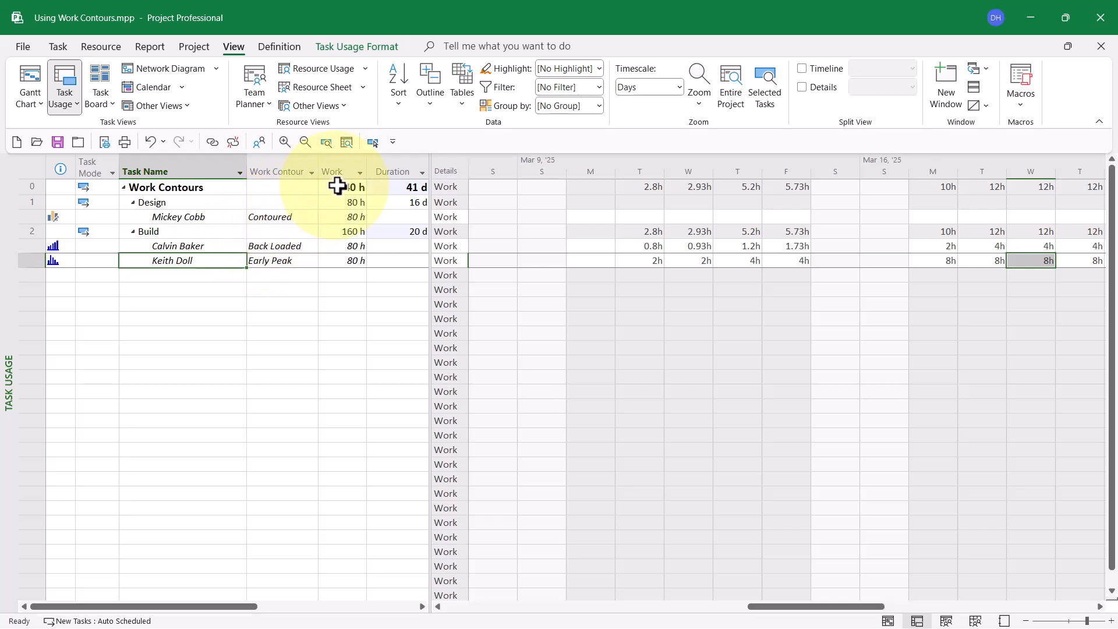
pyautogui.click(374, 142)
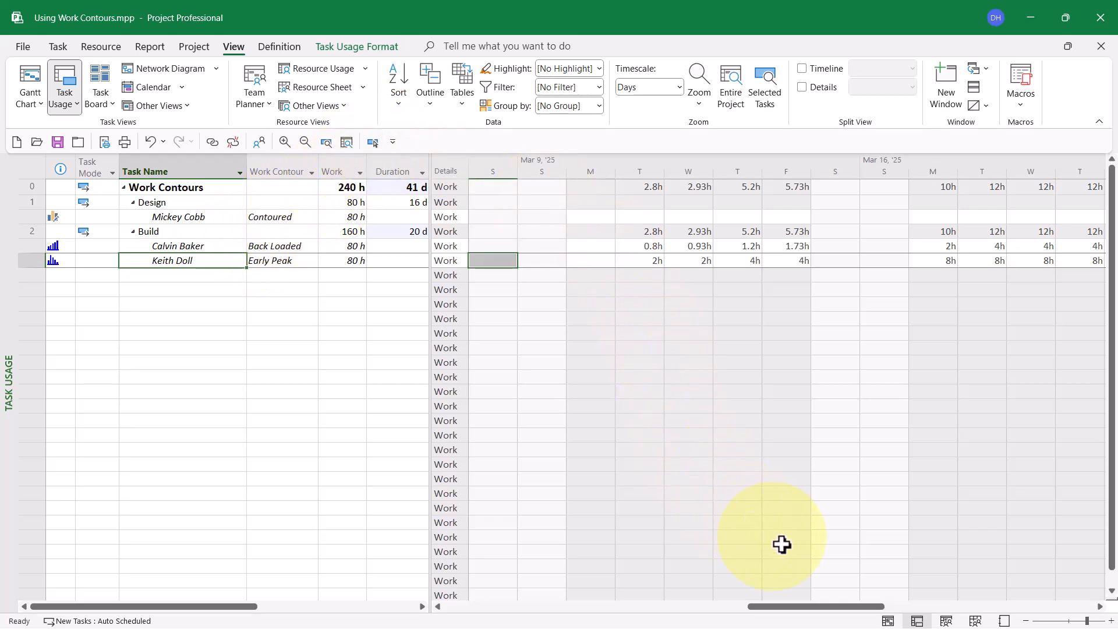
pyautogui.moveTo(802, 606); pyautogui.dragTo(1008, 600)
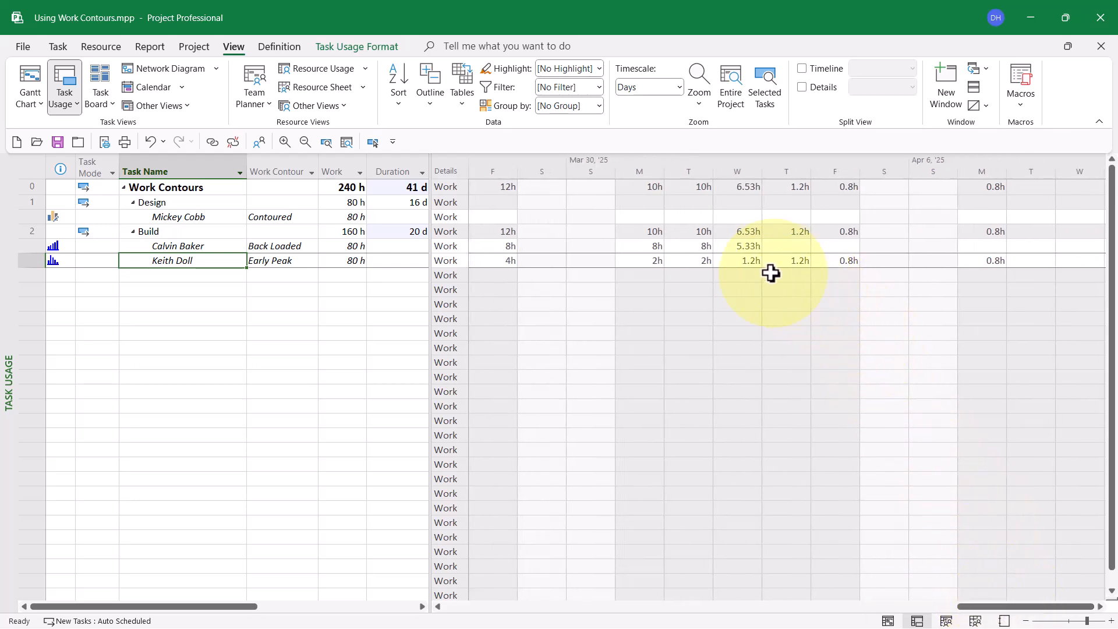
pyautogui.click(742, 262)
pyautogui.click(798, 262)
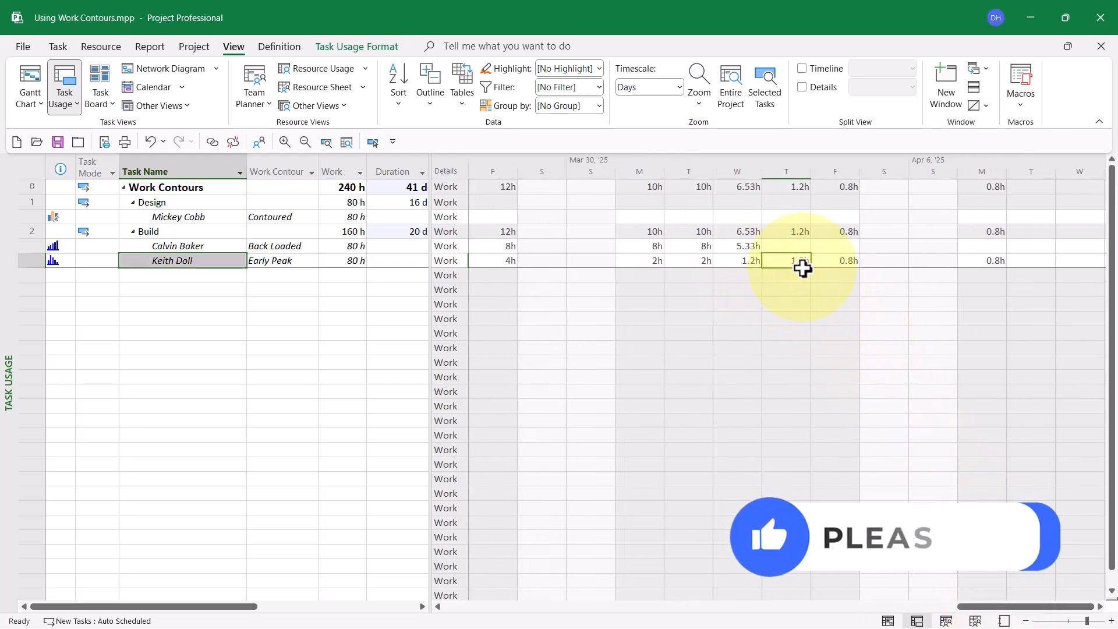
pyautogui.click(841, 262)
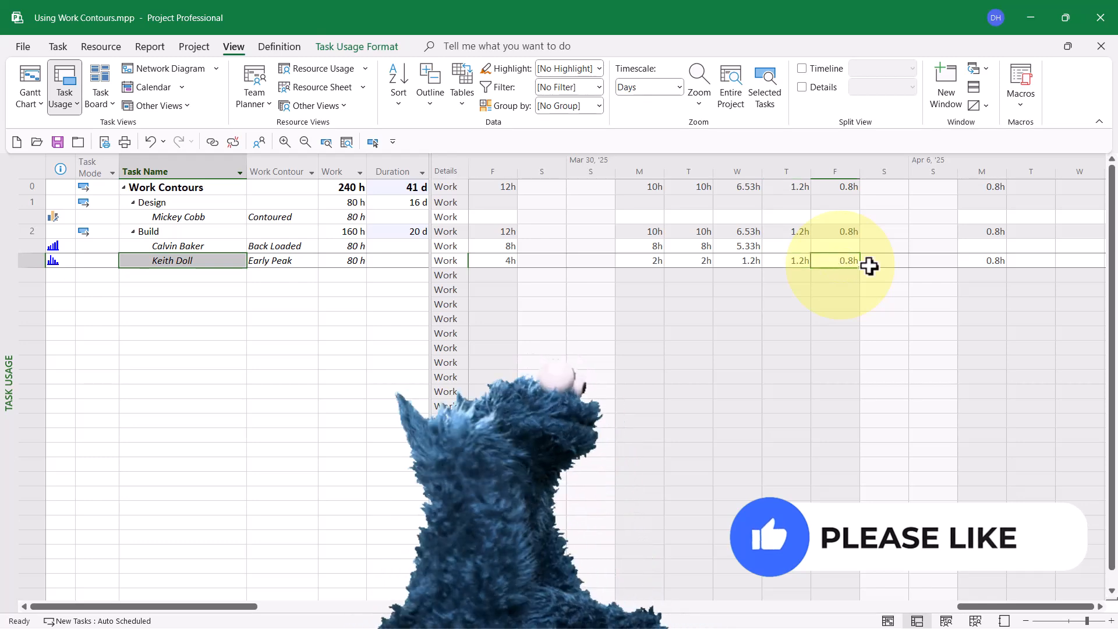
pyautogui.click(996, 263)
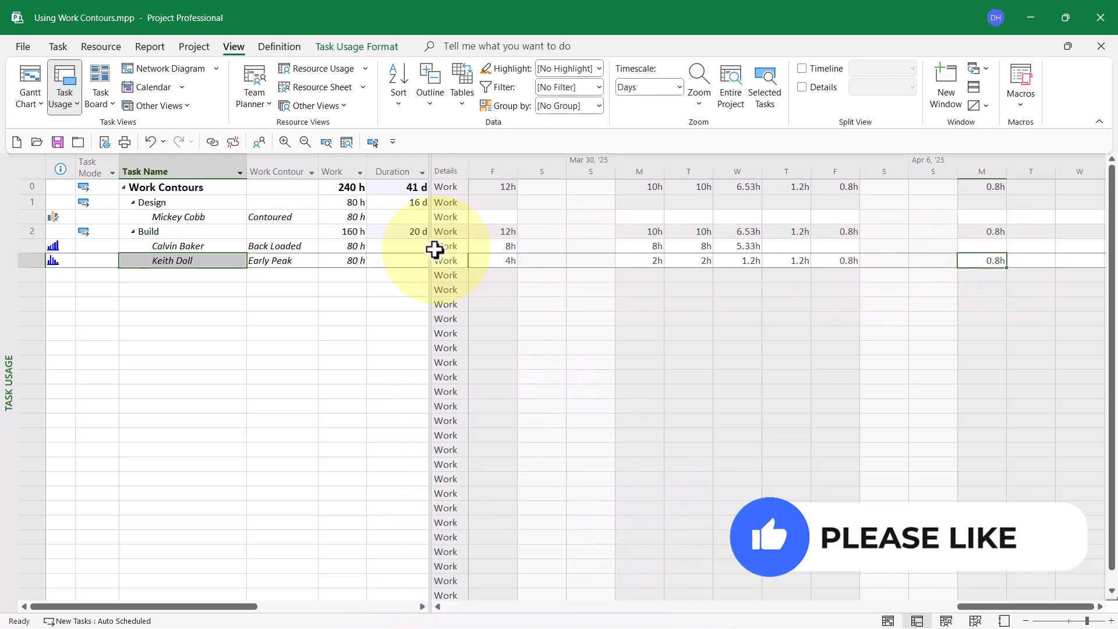
pyautogui.click(416, 231)
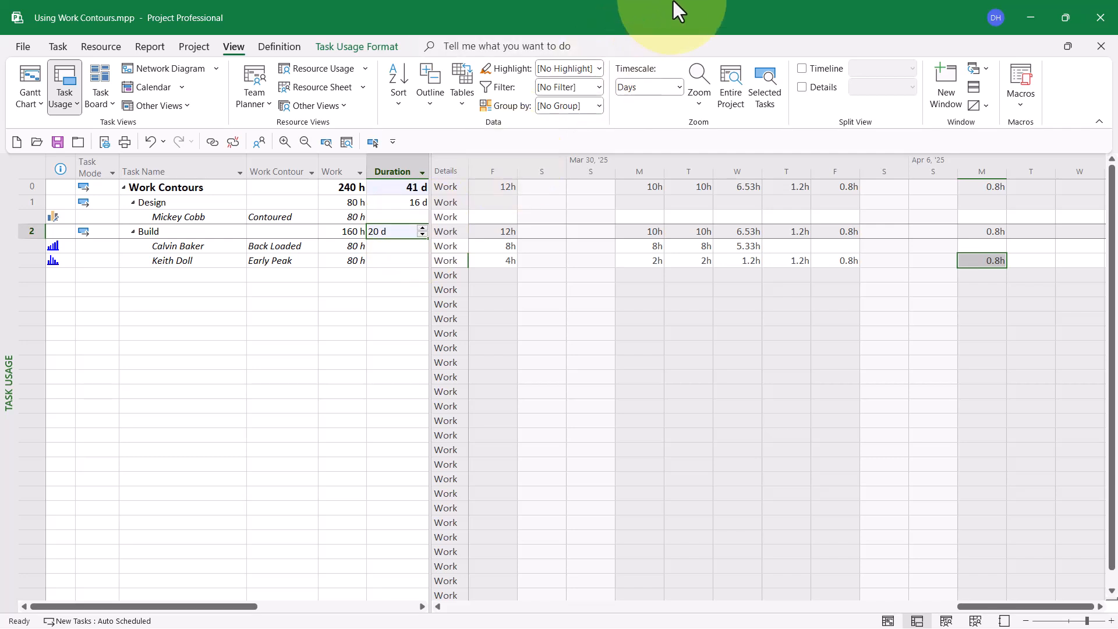